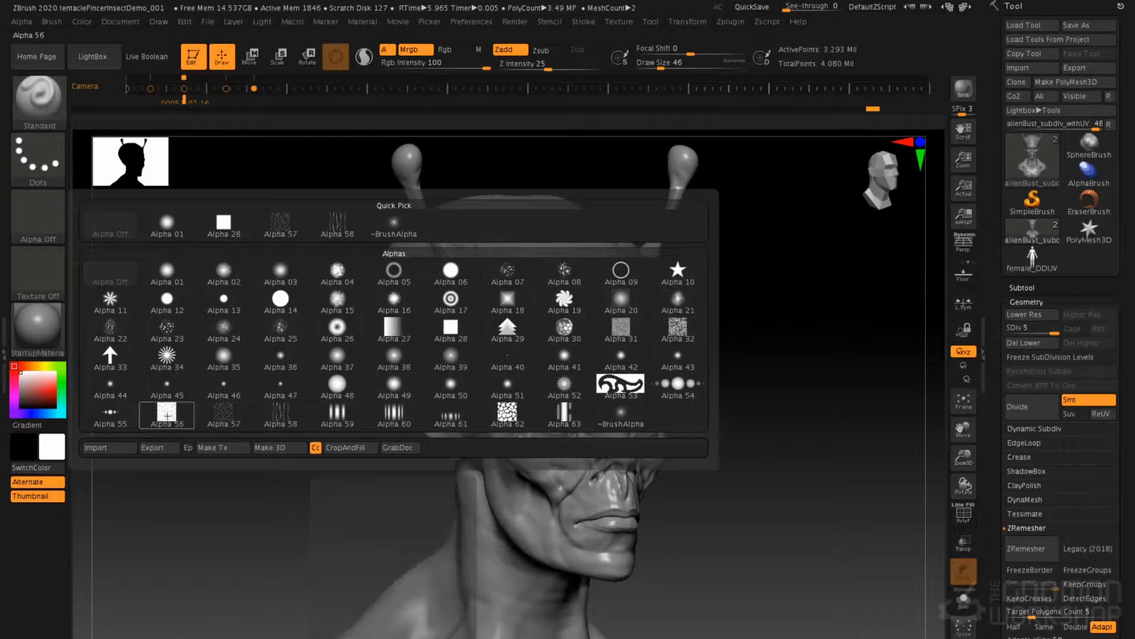
# - Choose Alpha 56 for the Standard brush and set the draw size to 71
pyautogui.click(24, 22)
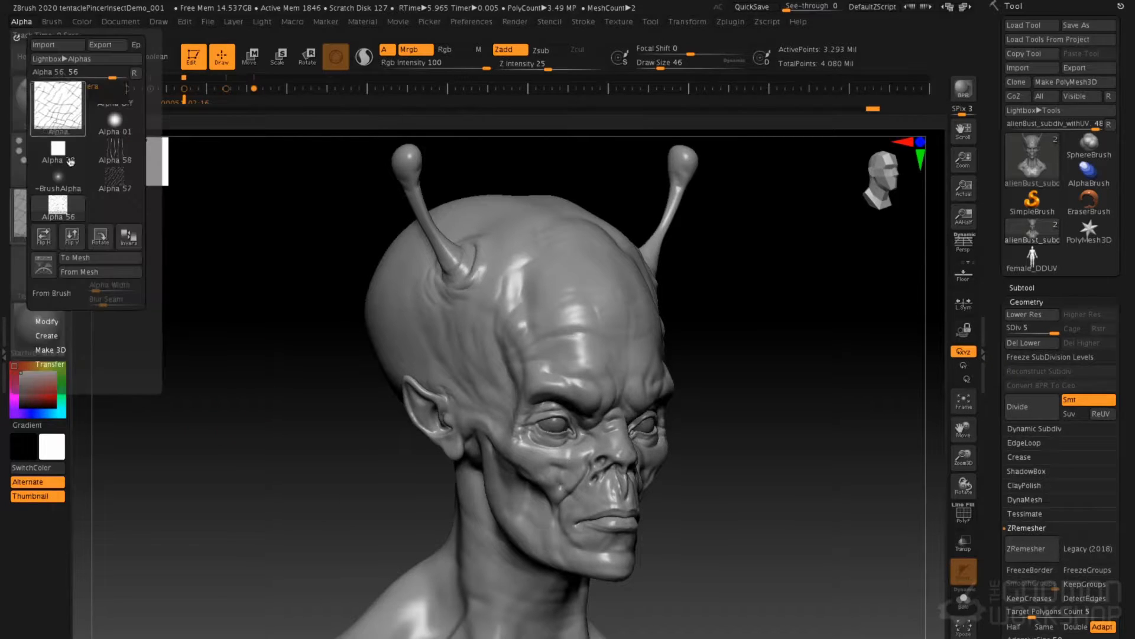
pyautogui.keyDown('alt'); pyautogui.moveTo(232, 339); pyautogui.dragTo(536, 429); pyautogui.keyUp('alt')
pyautogui.moveTo(355, 330); pyautogui.dragTo(467, 335)
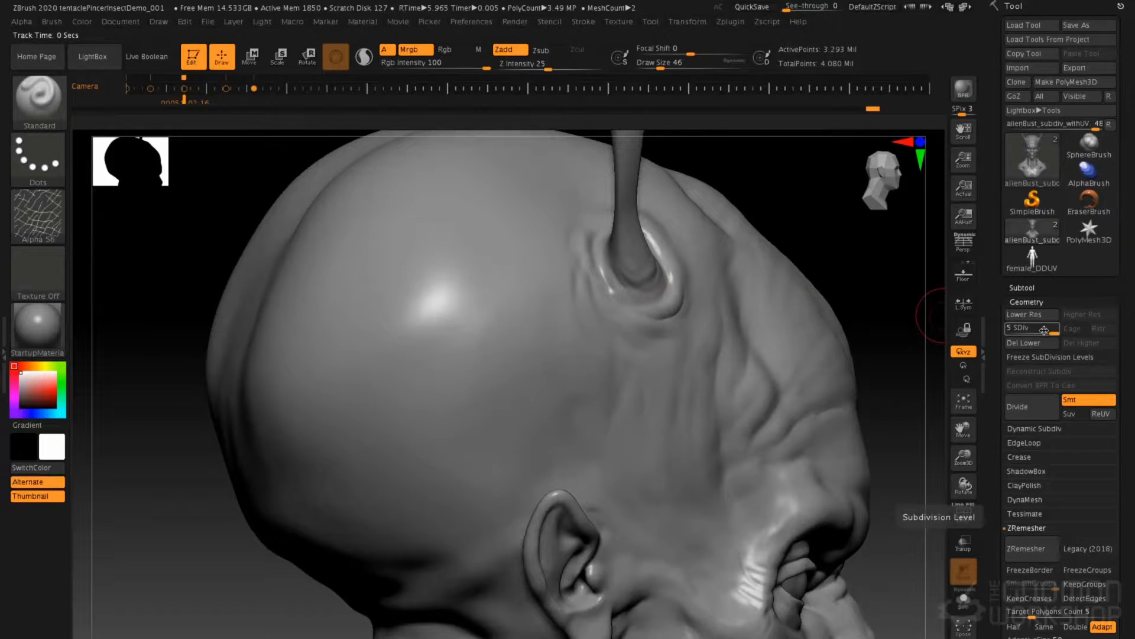
pyautogui.press('space')
pyautogui.click(473, 235)
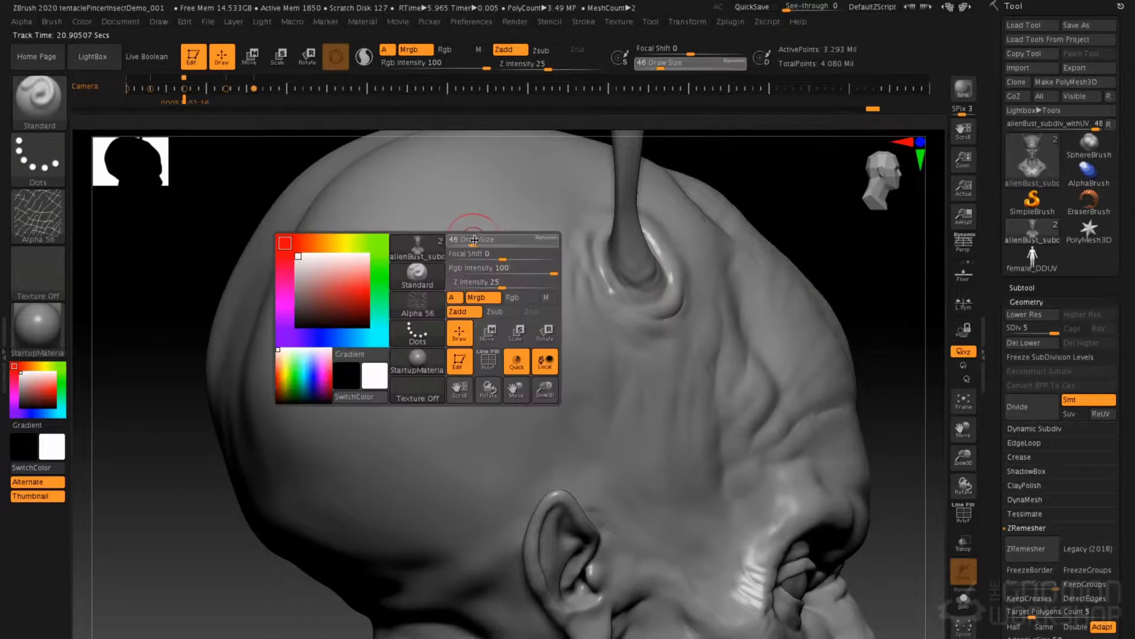
# - Try painting Alpha 56 texture patches on the side of the skull at Z Intensity 25 and 3, undoing each one
pyautogui.moveTo(401, 236)
pyautogui.mouseDown()
pyautogui.moveTo(387, 269)
pyautogui.moveTo(423, 278)
pyautogui.mouseUp()
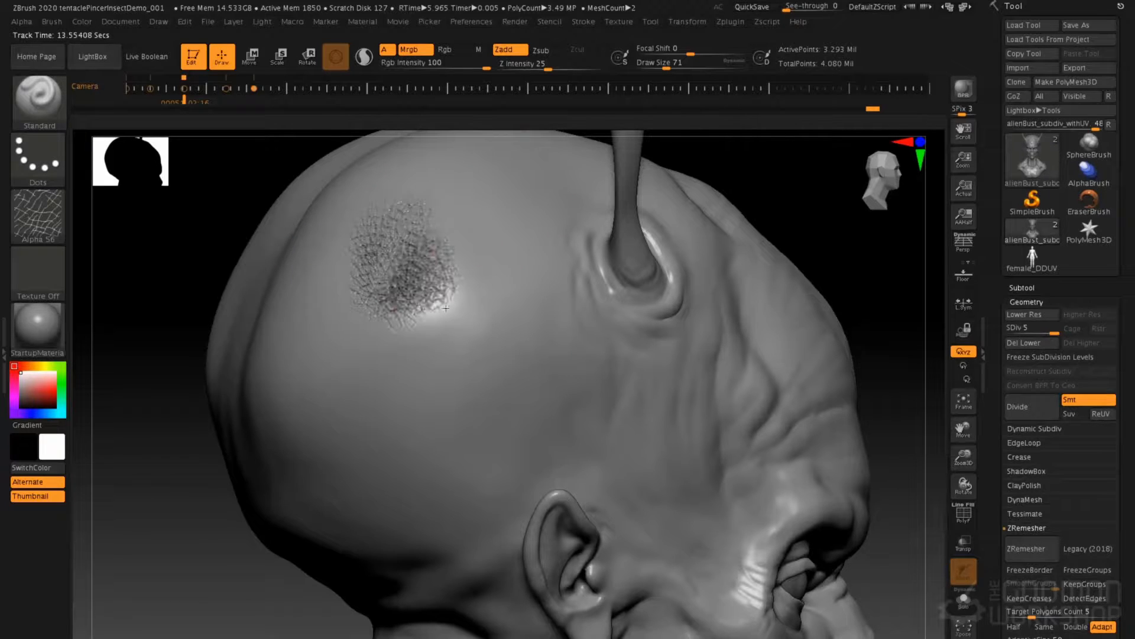
pyautogui.hotkey('ctrl', 'z')
pyautogui.click(542, 64)
pyautogui.write('3')
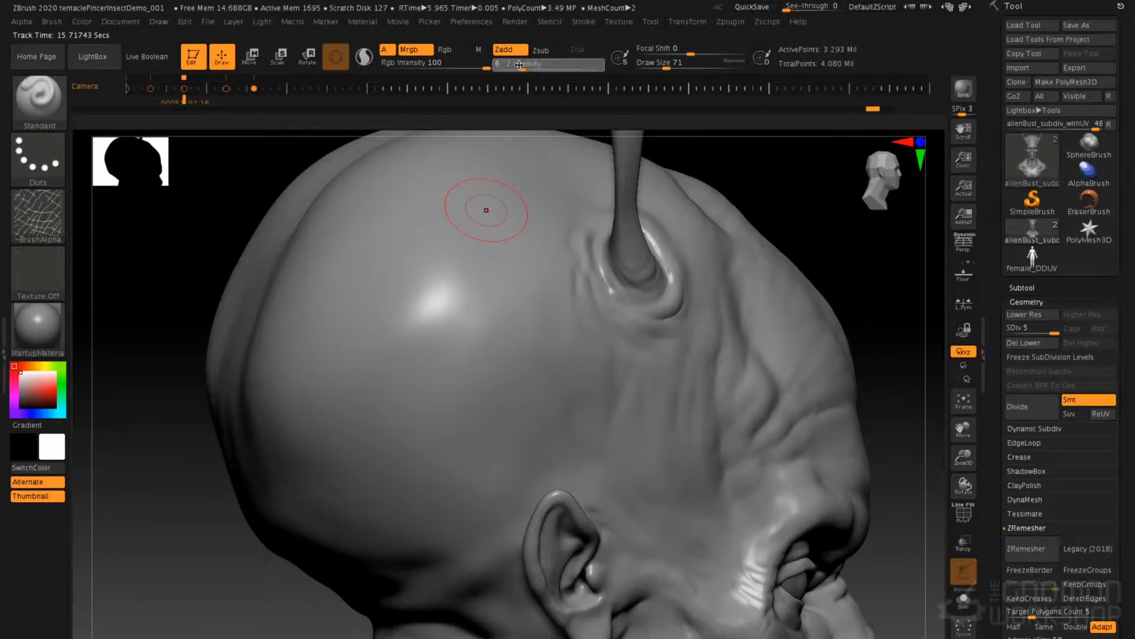
pyautogui.moveTo(414, 218)
pyautogui.mouseDown()
pyautogui.moveTo(365, 295)
pyautogui.moveTo(441, 243)
pyautogui.mouseUp()
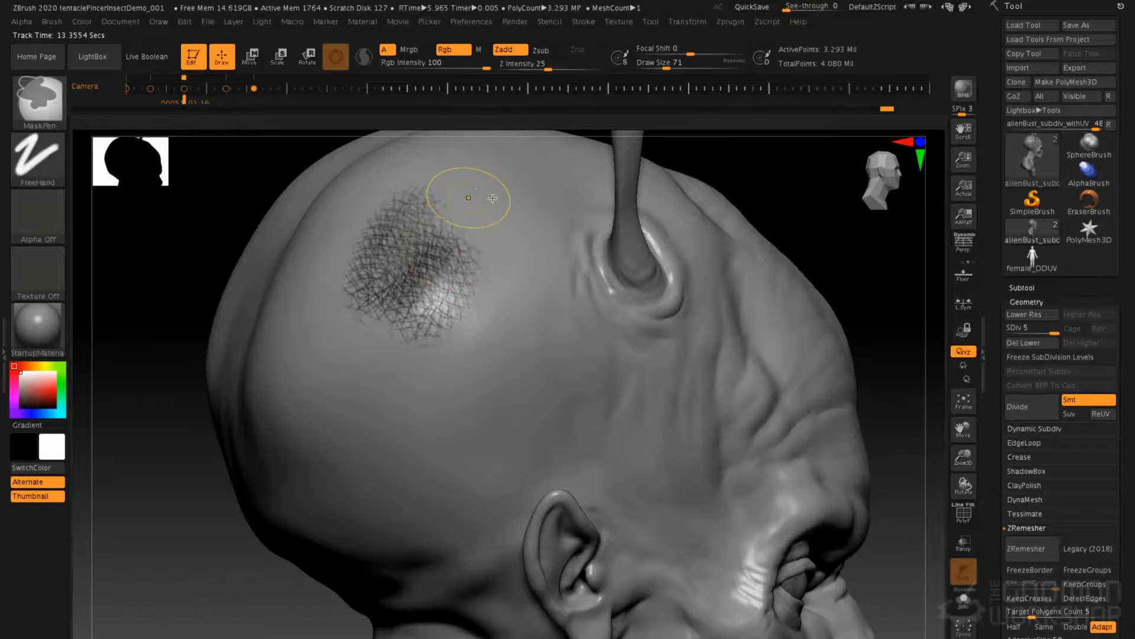
pyautogui.hotkey('ctrl', 'z')
# - Turn off the Mrgb channel, set Z Intensity to 10 and paint skin texture on the side of the skull
pyautogui.click(408, 50)
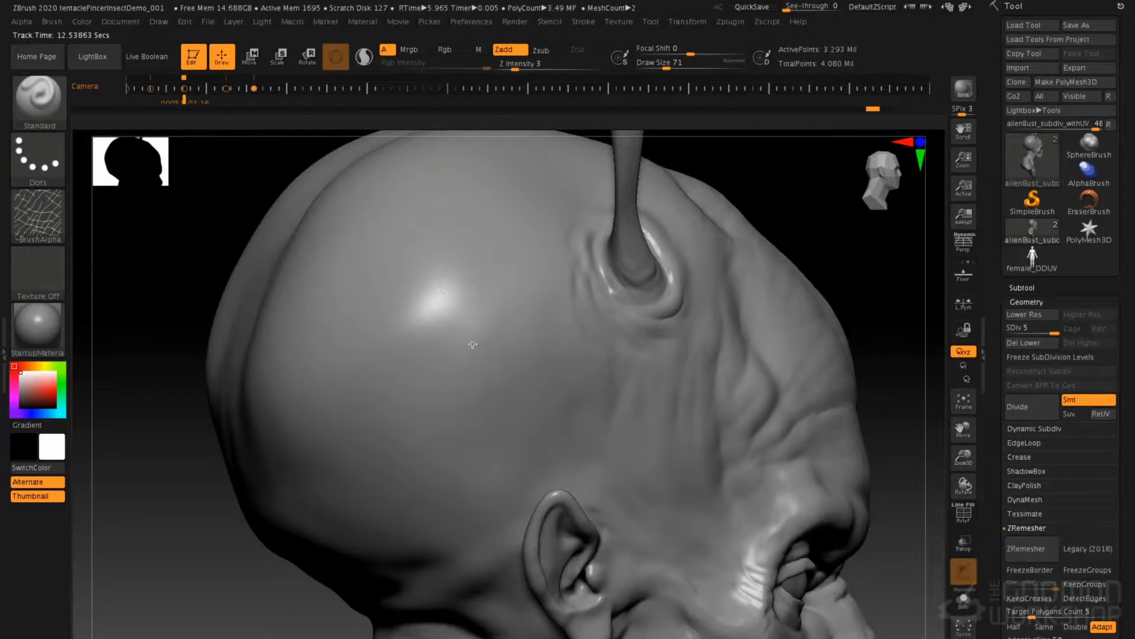
pyautogui.moveTo(383, 294); pyautogui.dragTo(419, 251)
pyautogui.moveTo(515, 65); pyautogui.dragTo(530, 66)
pyautogui.moveTo(434, 296)
pyautogui.mouseDown()
pyautogui.moveTo(445, 326)
pyautogui.moveTo(507, 327)
pyautogui.mouseUp()
# - Set the draw size to 104 and paint Alpha 56 skin texture on the upper skull behind the antenna
pyautogui.moveTo(487, 248); pyautogui.dragTo(487, 269, button='right')
pyautogui.press('space')
pyautogui.moveTo(488, 269); pyautogui.dragTo(494, 269)
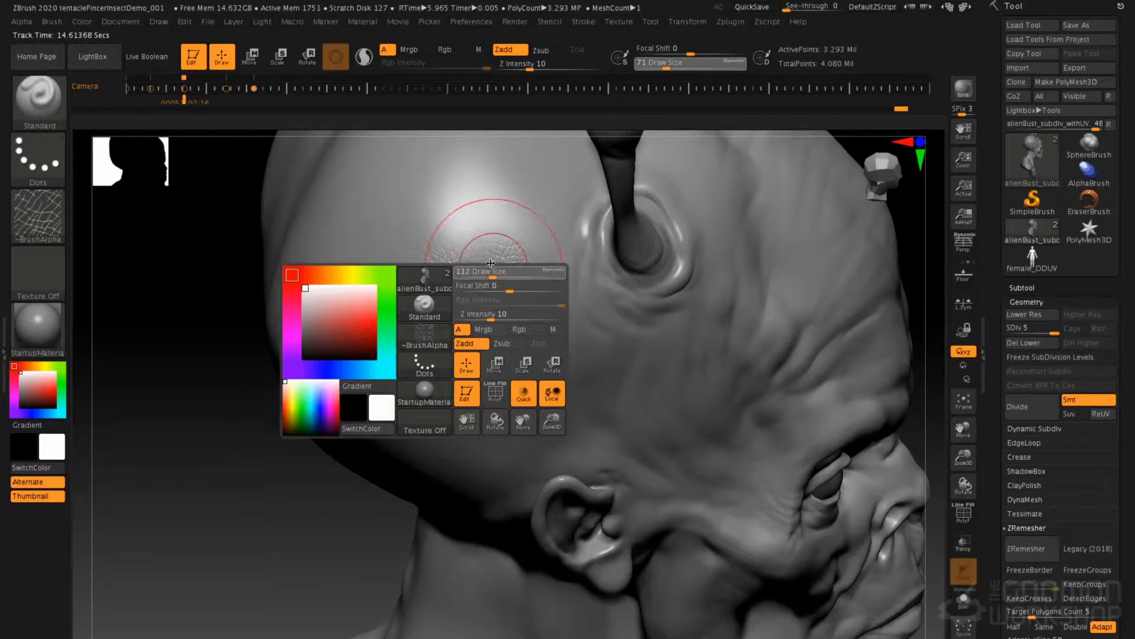
pyautogui.moveTo(460, 196)
pyautogui.mouseDown()
pyautogui.moveTo(457, 212)
pyautogui.moveTo(514, 223)
pyautogui.mouseUp()
pyautogui.moveTo(537, 264)
pyautogui.mouseDown(button='right')
pyautogui.moveTo(508, 261)
pyautogui.moveTo(537, 291)
pyautogui.mouseUp(button='right')
pyautogui.moveTo(583, 254); pyautogui.dragTo(615, 272)
# - Extend the Alpha 56 skin texture over the back and side of the skull down towards the ear
pyautogui.moveTo(568, 290)
pyautogui.mouseDown(button='right')
pyautogui.moveTo(550, 307)
pyautogui.moveTo(571, 278)
pyautogui.mouseUp(button='right')
pyautogui.moveTo(567, 266)
pyautogui.mouseDown()
pyautogui.moveTo(523, 253)
pyautogui.moveTo(514, 372)
pyautogui.moveTo(575, 396)
pyautogui.mouseUp()
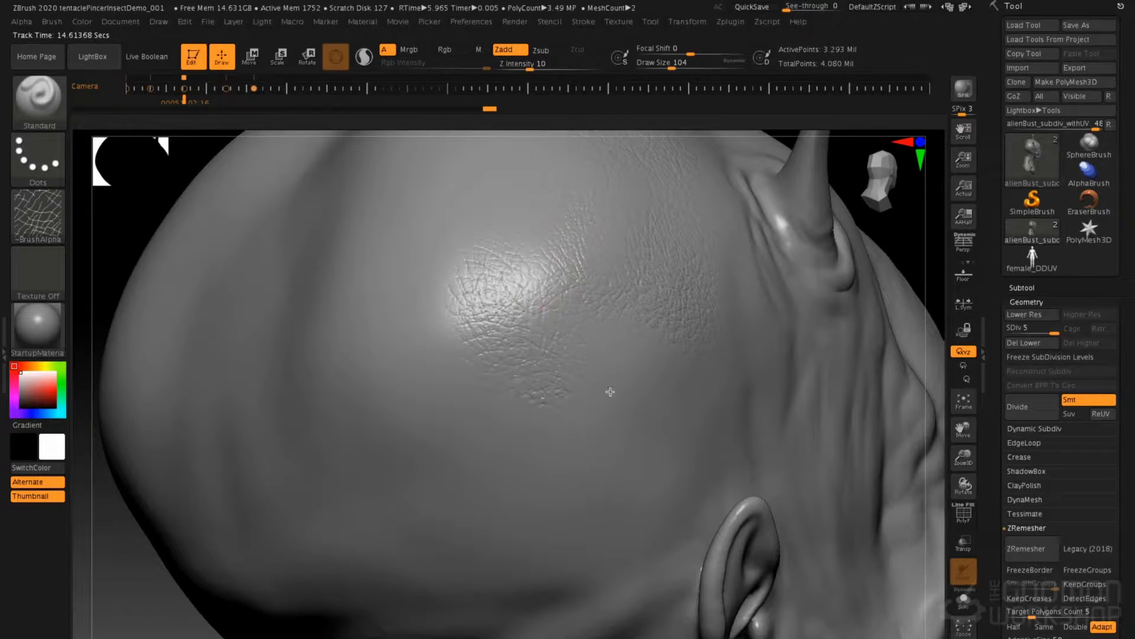
pyautogui.moveTo(339, 435); pyautogui.dragTo(319, 468)
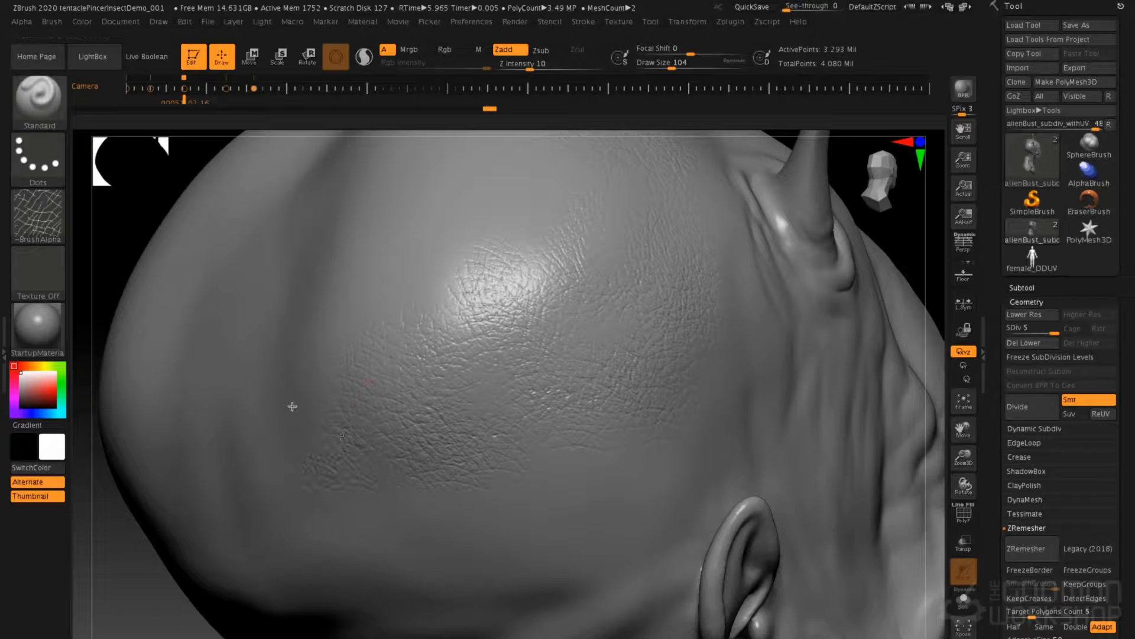
pyautogui.moveTo(369, 273)
pyautogui.mouseDown()
pyautogui.moveTo(467, 236)
pyautogui.moveTo(503, 243)
pyautogui.moveTo(544, 278)
pyautogui.mouseUp()
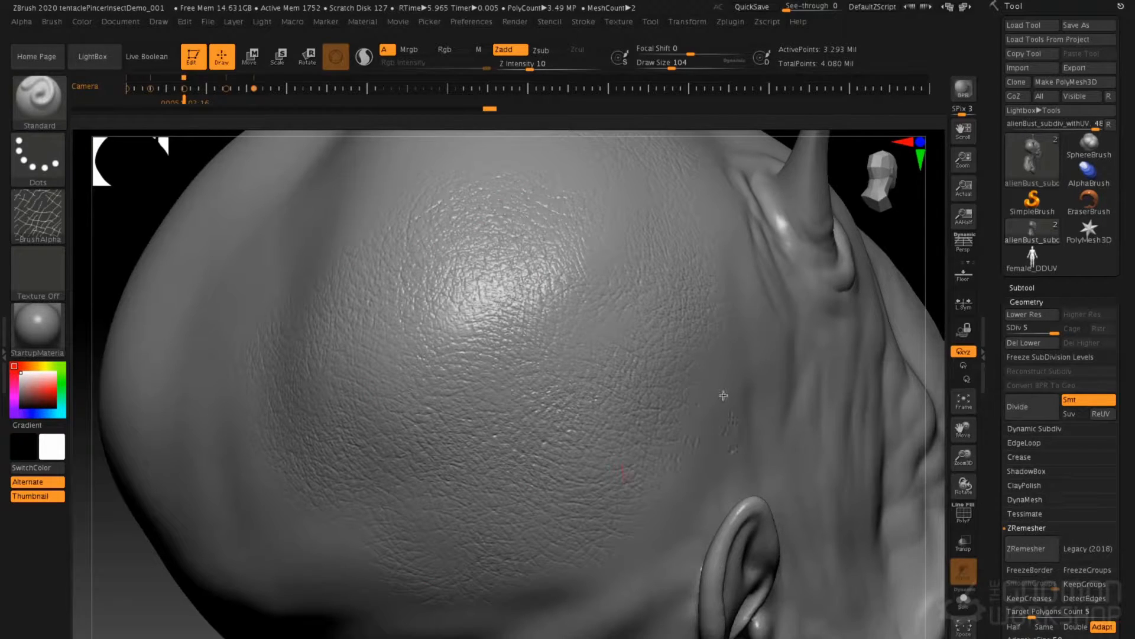
pyautogui.keyDown('ctrl'); pyautogui.moveTo(553, 305); pyautogui.dragTo(673, 515, button='right'); pyautogui.keyUp('ctrl')
pyautogui.moveTo(571, 375); pyautogui.dragTo(541, 356, button='right')
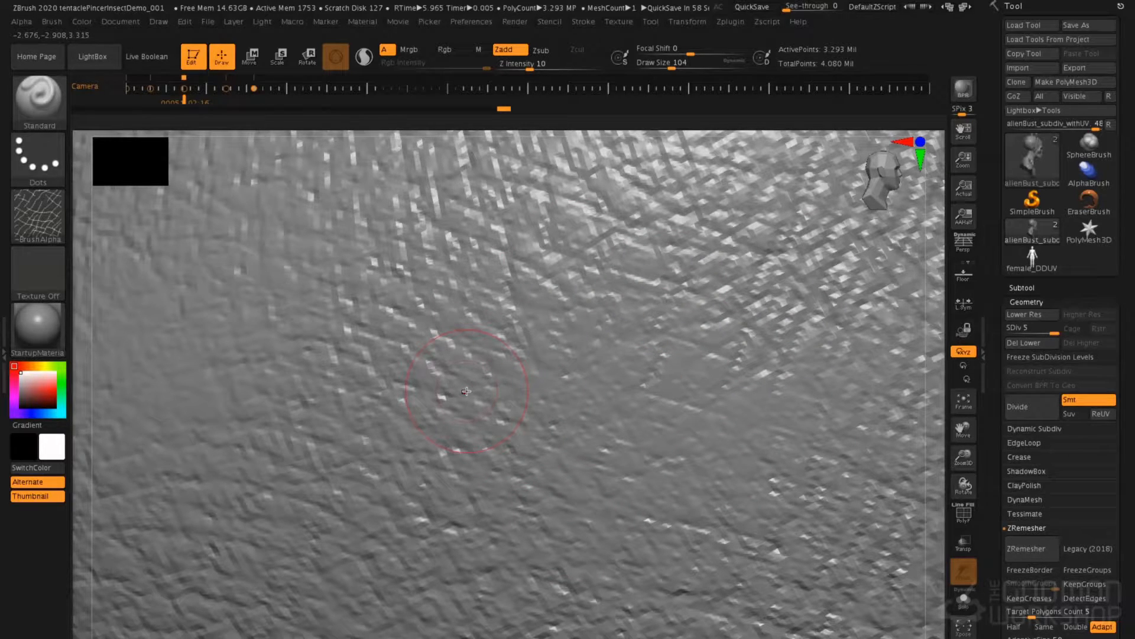
pyautogui.keyDown('ctrl'); pyautogui.moveTo(751, 348); pyautogui.dragTo(619, 322, button='right'); pyautogui.keyUp('ctrl')
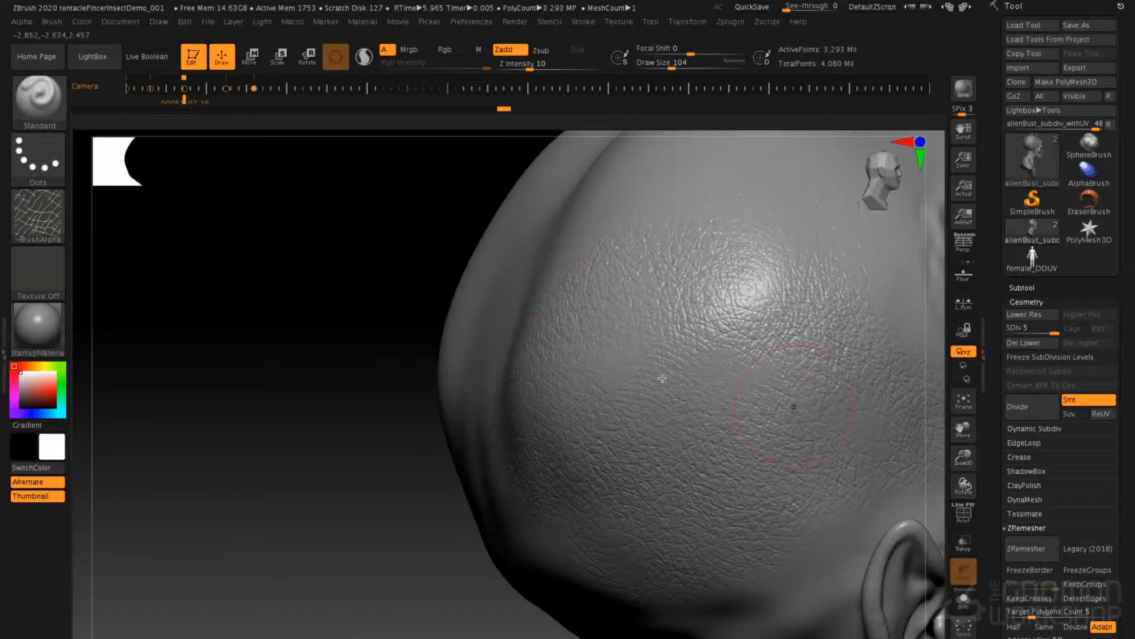
# - Choose Alpha 58, set the draw size to 120 and paint wrinkles beside the eye's outer corner
pyautogui.keyDown('alt'); pyautogui.moveTo(662, 378); pyautogui.dragTo(426, 331, button='right'); pyautogui.keyUp('alt')
pyautogui.moveTo(679, 320); pyautogui.dragTo(532, 329, button='right')
pyautogui.keyDown('alt'); pyautogui.moveTo(609, 317); pyautogui.dragTo(455, 236, button='right'); pyautogui.keyUp('alt')
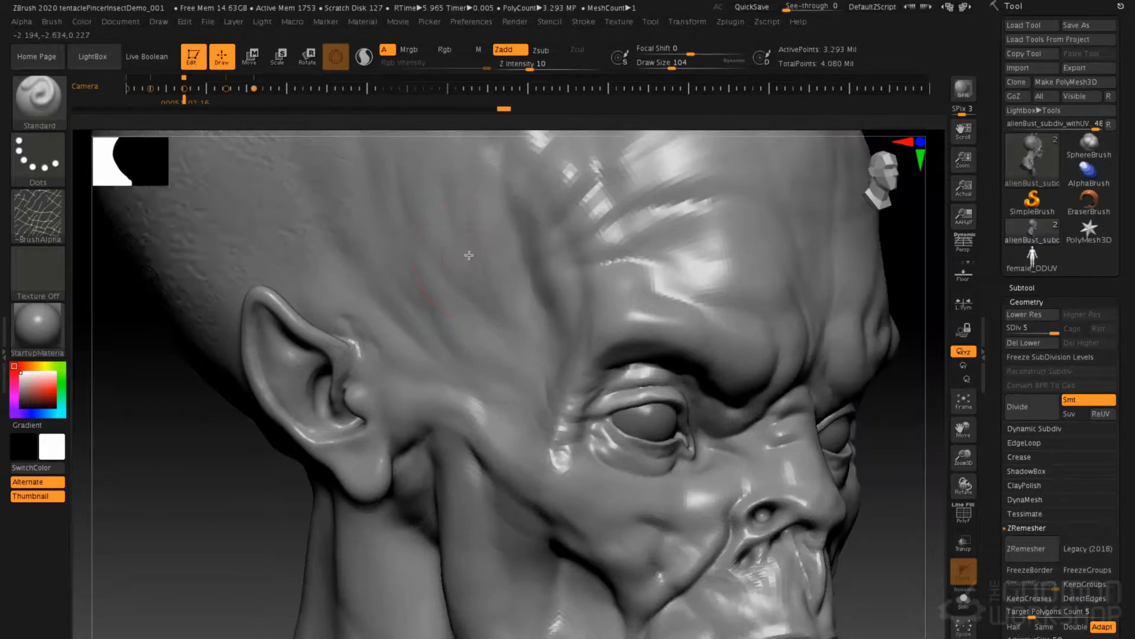
pyautogui.click(38, 216)
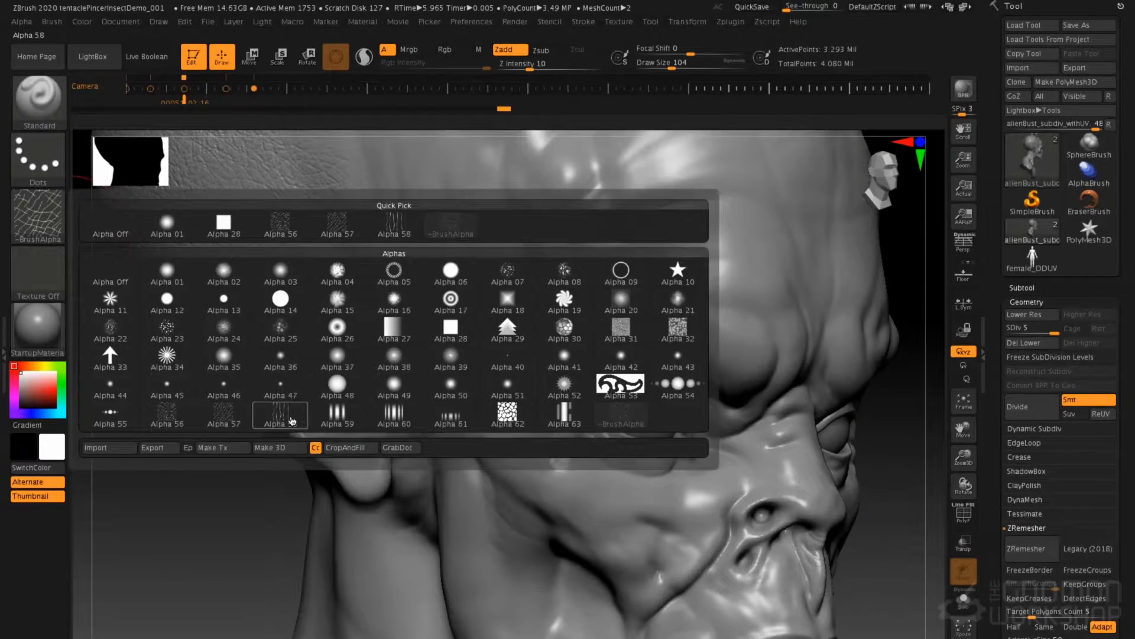
pyautogui.click(291, 421)
pyautogui.press('space')
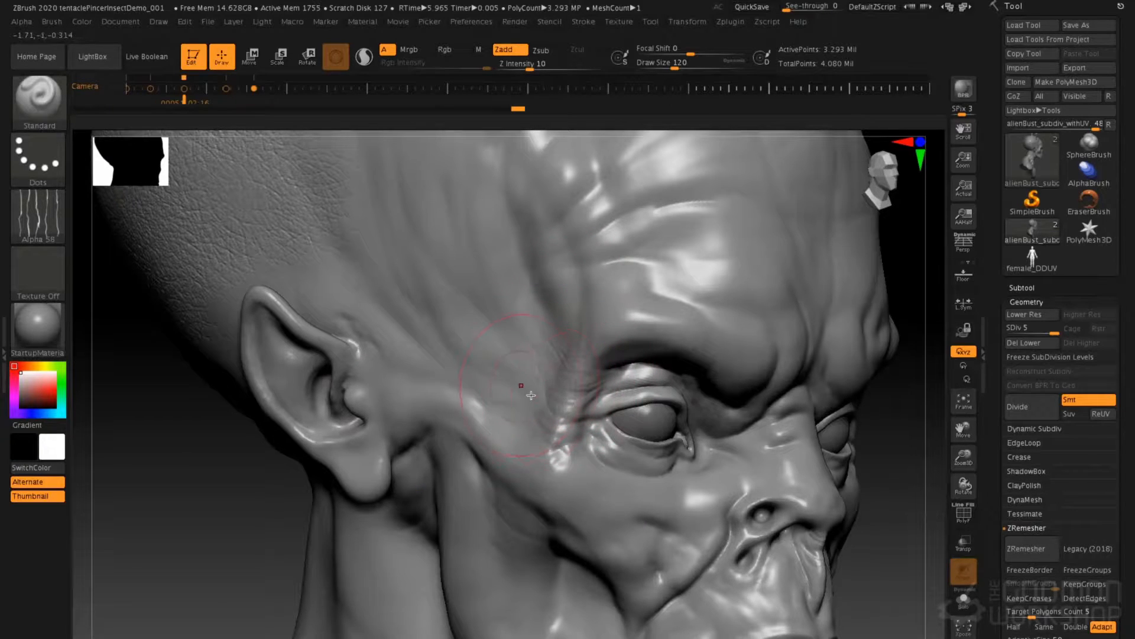
pyautogui.keyDown('ctrl'); pyautogui.moveTo(552, 401); pyautogui.dragTo(523, 394, button='right'); pyautogui.keyUp('ctrl')
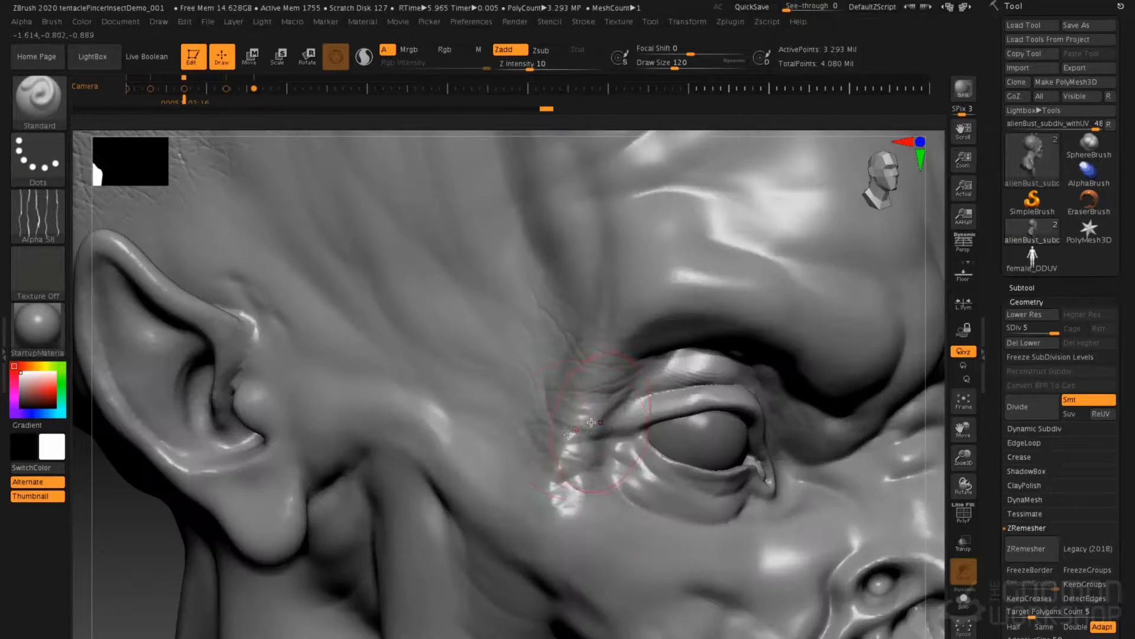
# - Set the draw size to 101 and paint fine Alpha 58 wrinkles over the upper eyelid, outer corner and lower eyelid
pyautogui.press('space')
pyautogui.click(678, 395)
pyautogui.keyDown('ctrl'); pyautogui.moveTo(678, 395); pyautogui.dragTo(660, 430, button='right'); pyautogui.keyUp('ctrl')
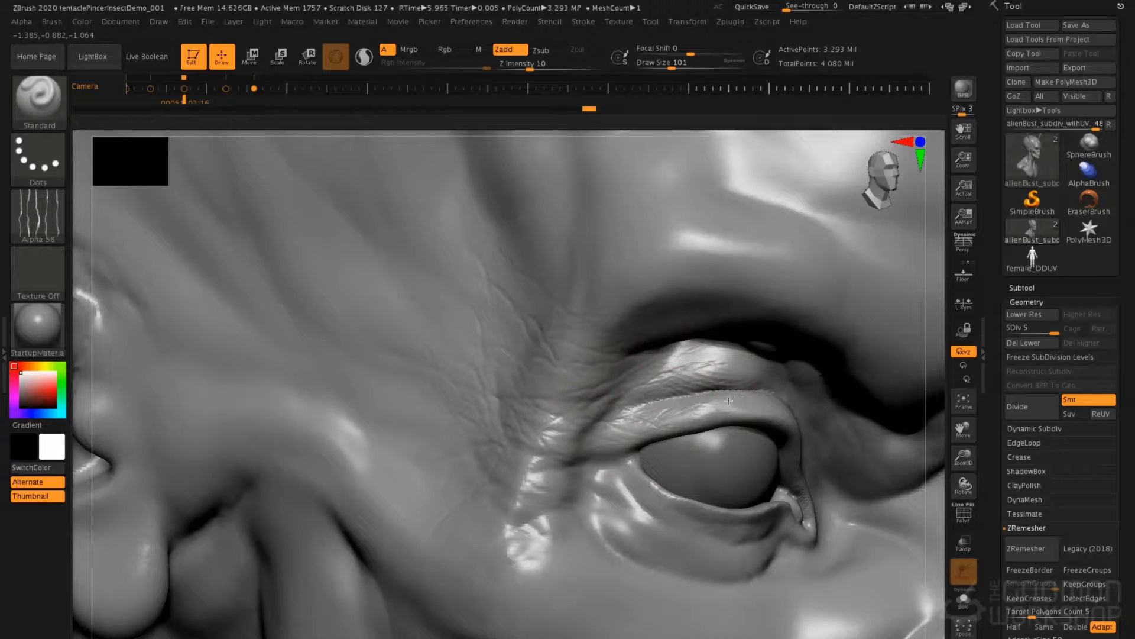
pyautogui.keyDown('ctrl'); pyautogui.moveTo(724, 390); pyautogui.dragTo(637, 456, button='right'); pyautogui.keyUp('ctrl')
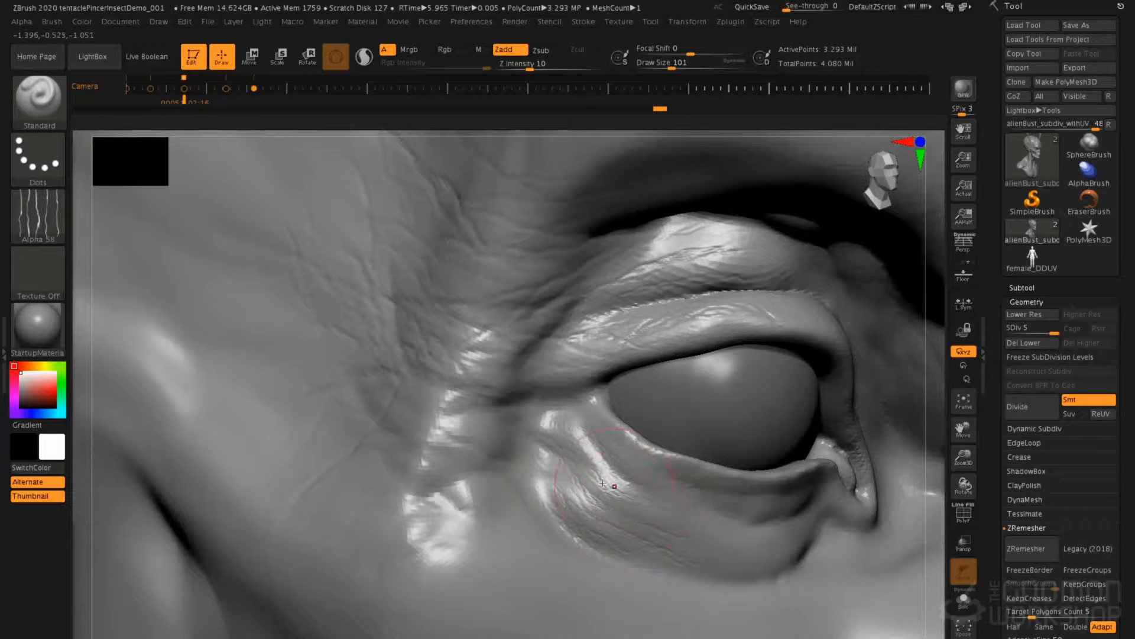
pyautogui.moveTo(680, 473)
pyautogui.keyDown('ctrl'); pyautogui.mouseDown(button='right')
pyautogui.moveTo(661, 454)
pyautogui.moveTo(710, 459)
pyautogui.mouseUp(button='right'); pyautogui.keyUp('ctrl')
pyautogui.moveTo(653, 476)
pyautogui.mouseDown()
pyautogui.moveTo(672, 541)
pyautogui.moveTo(733, 519)
pyautogui.mouseUp()
# - Paint Alpha 58 skin wrinkles across the cheek below the eye and around the inner brow
pyautogui.moveTo(767, 508)
pyautogui.keyDown('ctrl'); pyautogui.mouseDown(button='right')
pyautogui.moveTo(683, 594)
pyautogui.moveTo(532, 408)
pyautogui.moveTo(551, 312)
pyautogui.moveTo(512, 259)
pyautogui.mouseUp(button='right'); pyautogui.keyUp('ctrl')
pyautogui.moveTo(603, 417); pyautogui.dragTo(653, 409)
pyautogui.moveTo(500, 444)
pyautogui.mouseDown()
pyautogui.moveTo(638, 464)
pyautogui.moveTo(641, 476)
pyautogui.moveTo(585, 506)
pyautogui.moveTo(633, 524)
pyautogui.moveTo(583, 513)
pyautogui.mouseUp()
pyautogui.moveTo(524, 462); pyautogui.dragTo(639, 466)
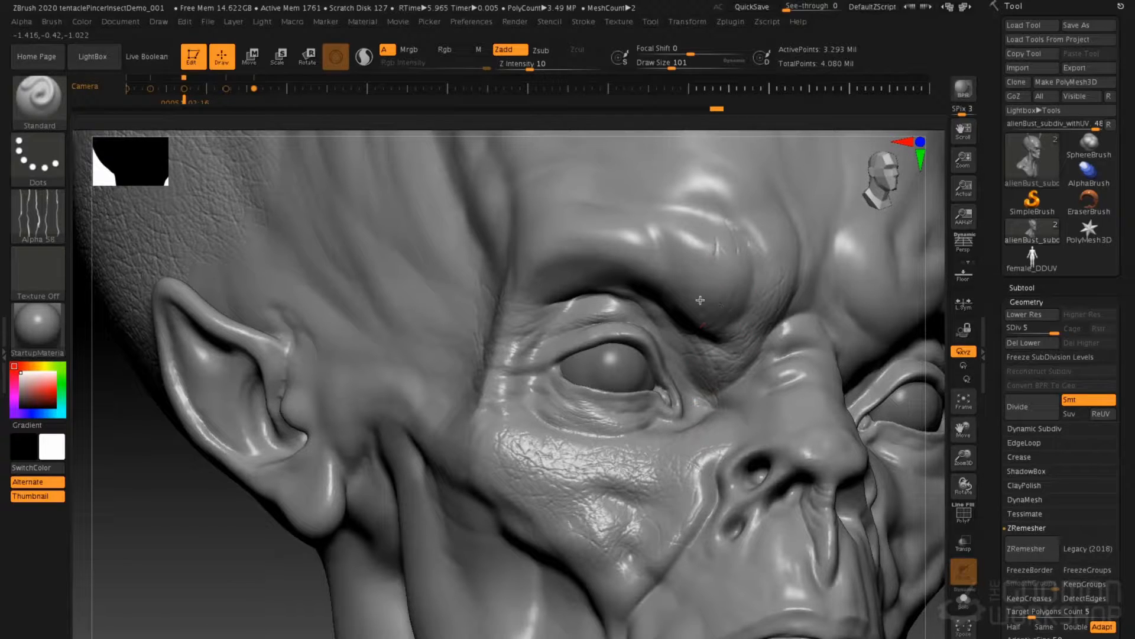
pyautogui.moveTo(455, 384); pyautogui.dragTo(503, 453, button='right')
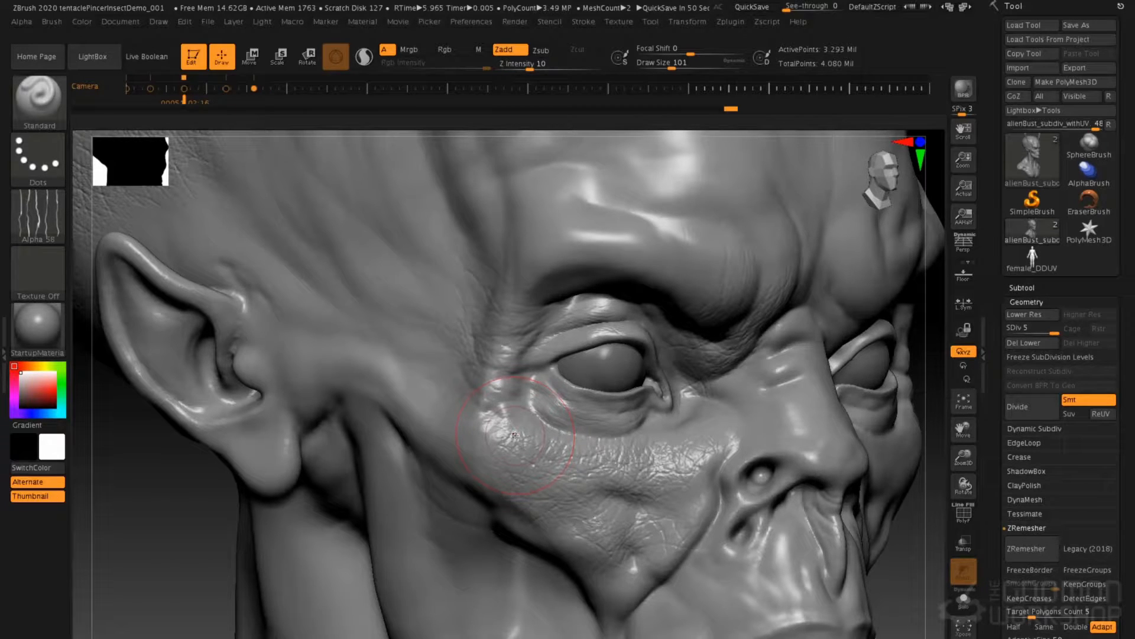
pyautogui.keyDown('ctrl'); pyautogui.moveTo(559, 228); pyautogui.dragTo(556, 272, button='right'); pyautogui.keyUp('ctrl')
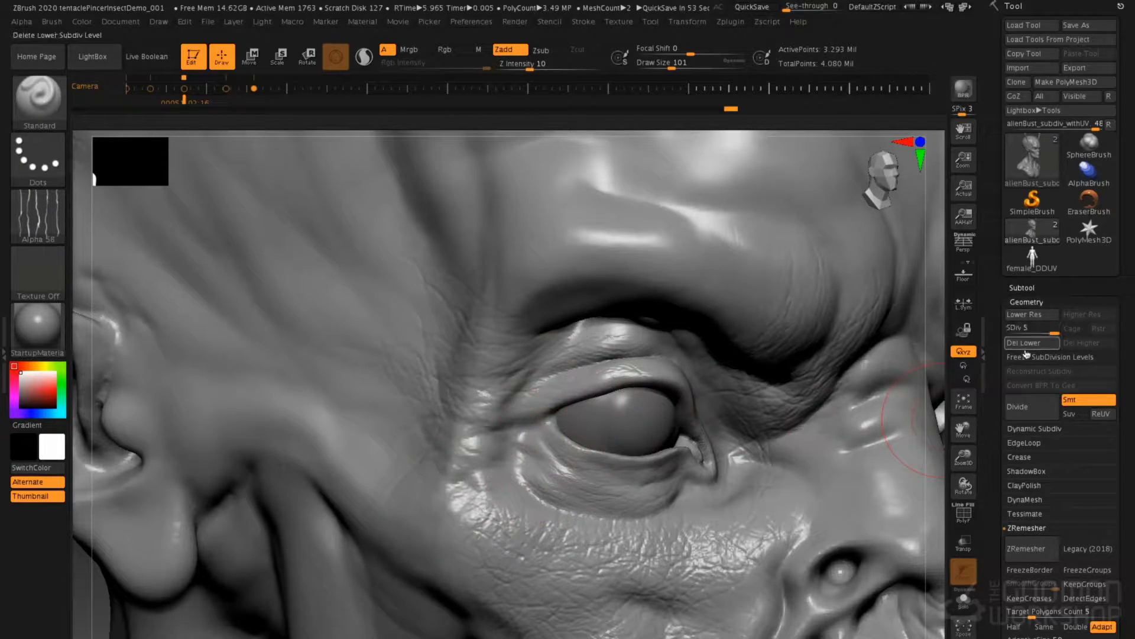
# - Divide the bust mesh to subdivision level 6 and paint finer Alpha 58 wrinkles around the brow and upper eyelid
pyautogui.click(1025, 416)
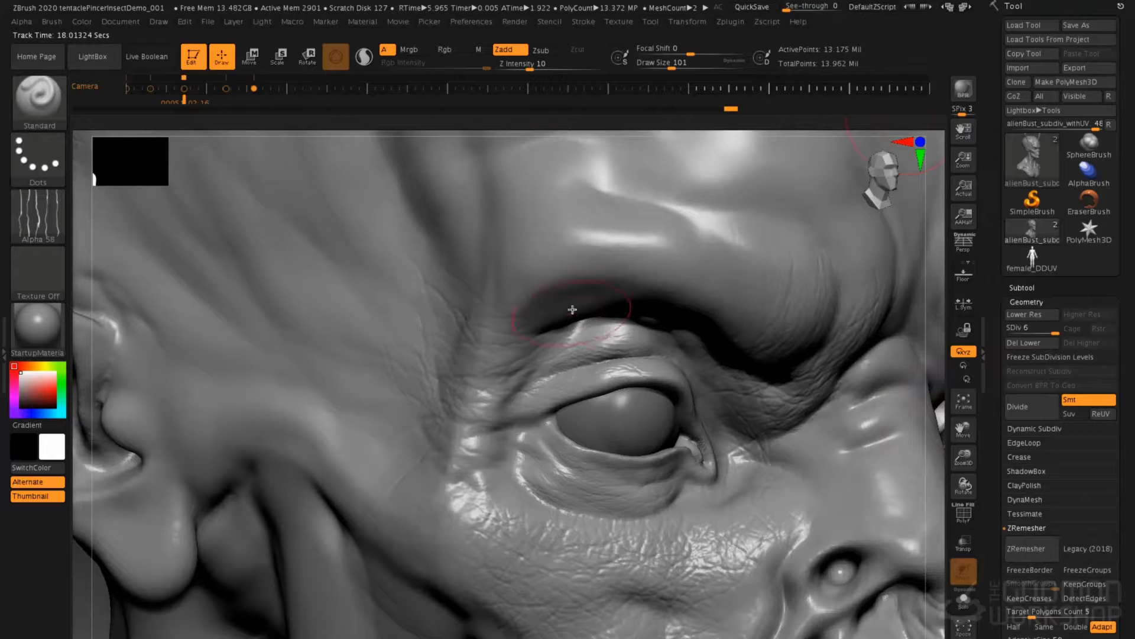
pyautogui.keyDown('ctrl'); pyautogui.moveTo(540, 351); pyautogui.dragTo(520, 414, button='right'); pyautogui.keyUp('ctrl')
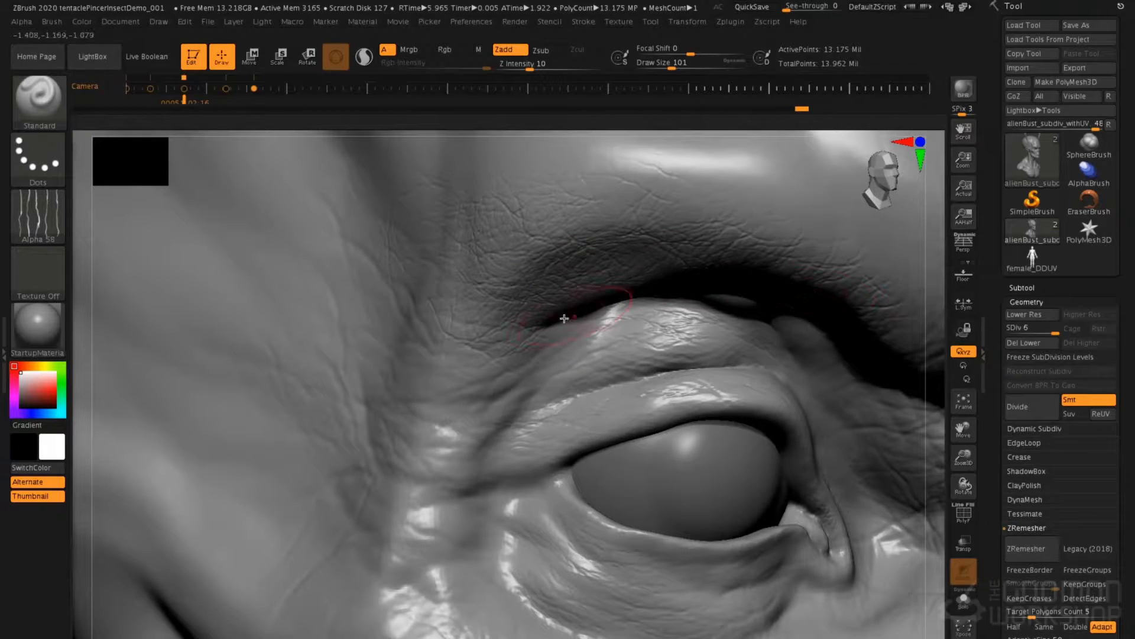
pyautogui.moveTo(562, 345)
pyautogui.keyDown('ctrl'); pyautogui.mouseDown(button='right')
pyautogui.moveTo(448, 246)
pyautogui.moveTo(432, 201)
pyautogui.mouseUp(button='right'); pyautogui.keyUp('ctrl')
pyautogui.moveTo(553, 417)
pyautogui.mouseDown(button='right')
pyautogui.moveTo(562, 421)
pyautogui.moveTo(526, 443)
pyautogui.moveTo(492, 452)
pyautogui.moveTo(543, 392)
pyautogui.mouseUp(button='right')
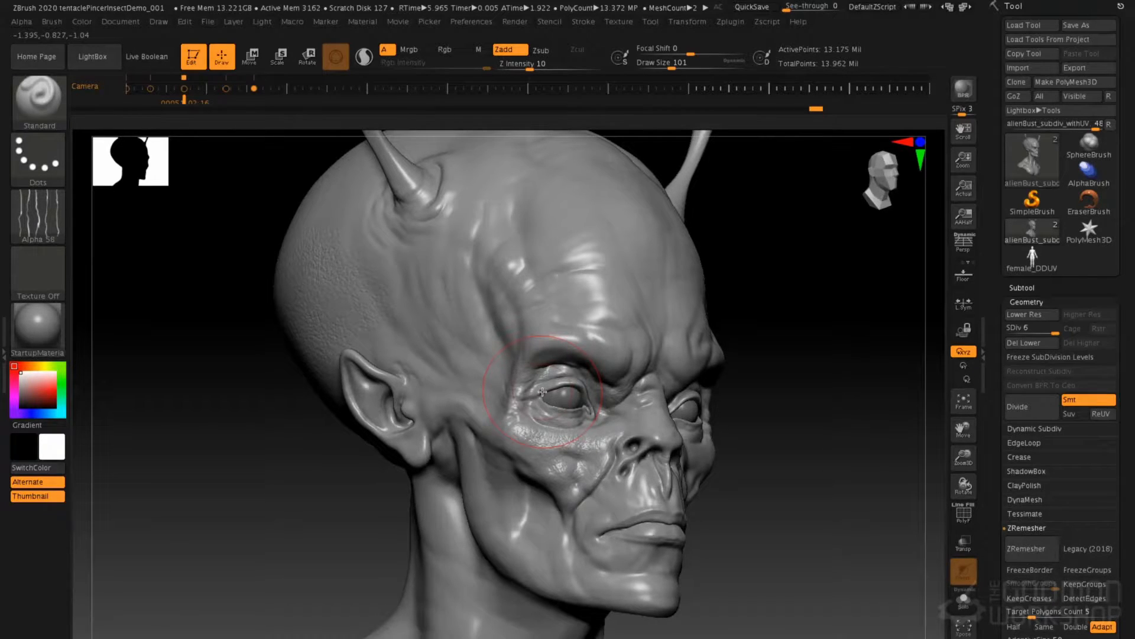
# - Lower the alien bust to subdivision level 1 and preview its unwrapped UV layout with Morph UV, returning to the 3D shape
pyautogui.click(1036, 327)
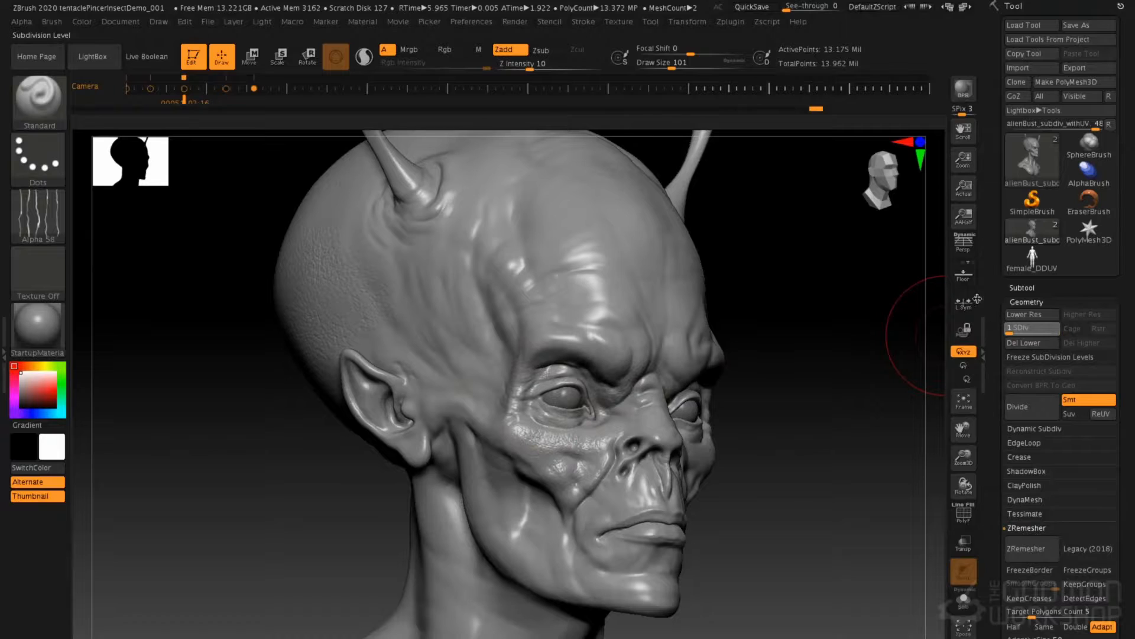
pyautogui.keyDown('alt'); pyautogui.moveTo(774, 467); pyautogui.dragTo(714, 348); pyautogui.keyUp('alt')
pyautogui.scroll(-6, 1000, 514)
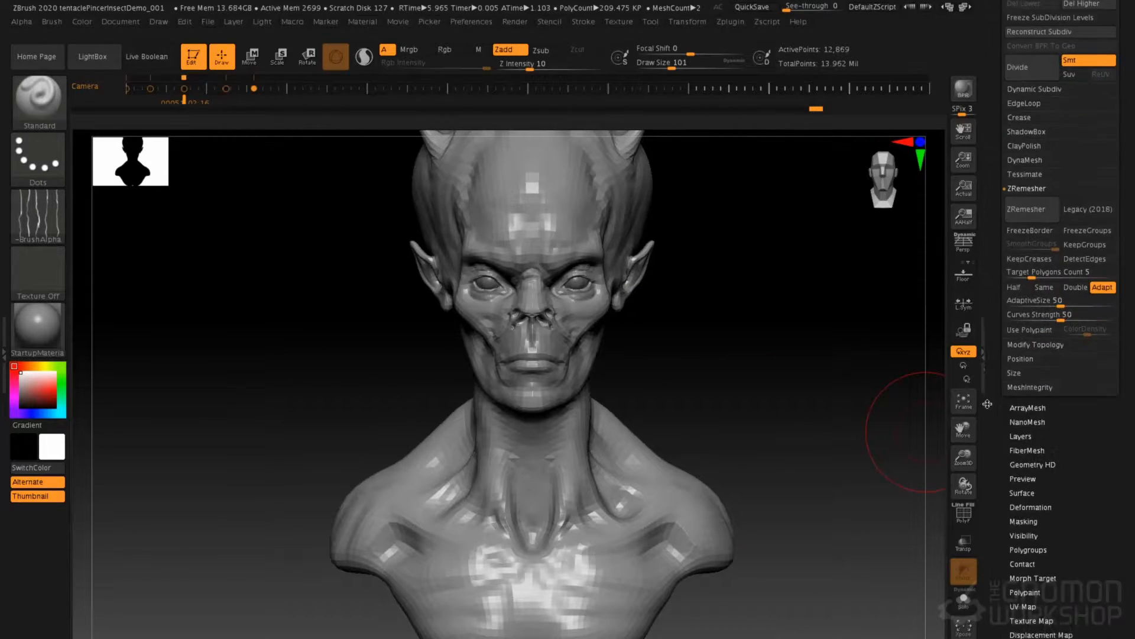
pyautogui.click(1046, 584)
pyautogui.click(1023, 165)
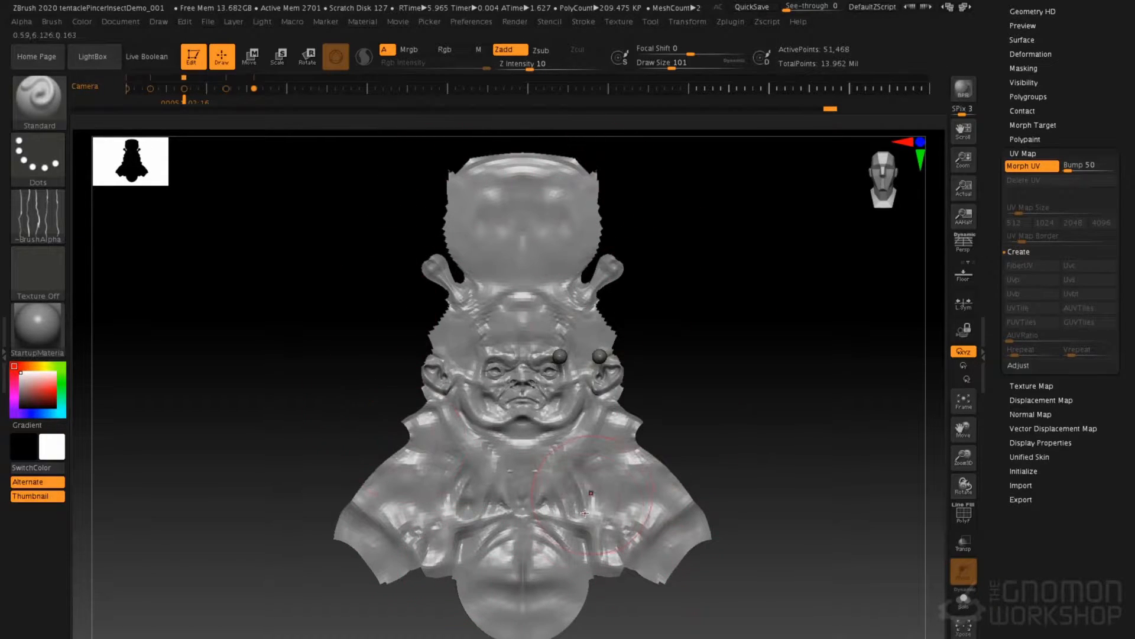
pyautogui.click(1041, 170)
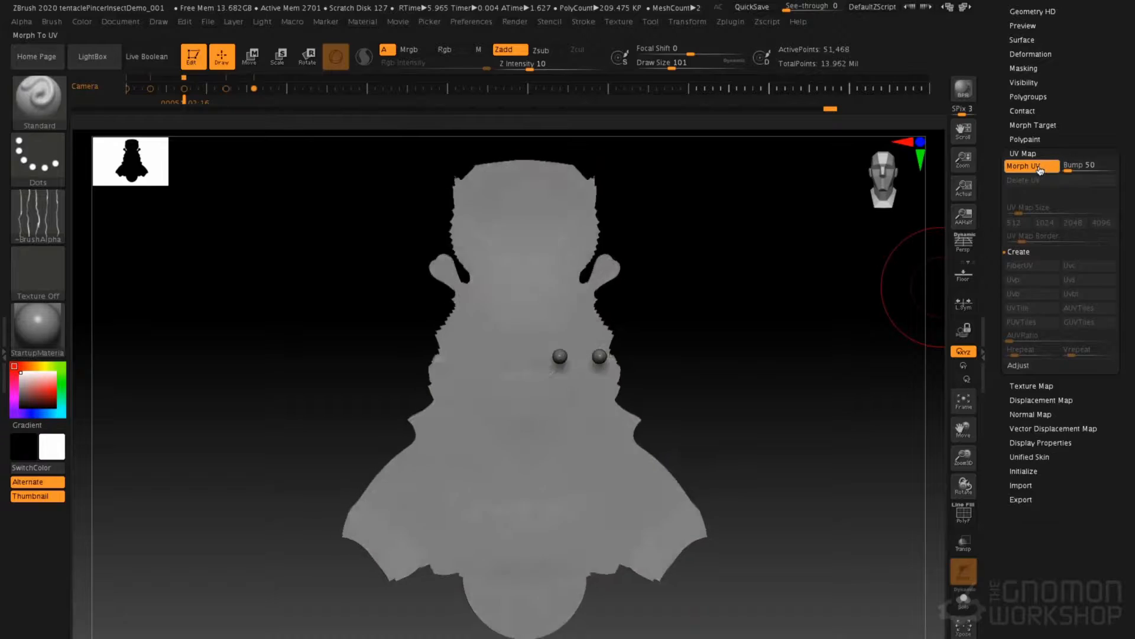
# - Switch to the female_DDUV model and preview its UV layout with Morph UV, returning to the 3D shape
pyautogui.moveTo(990, 150); pyautogui.dragTo(990, 245)
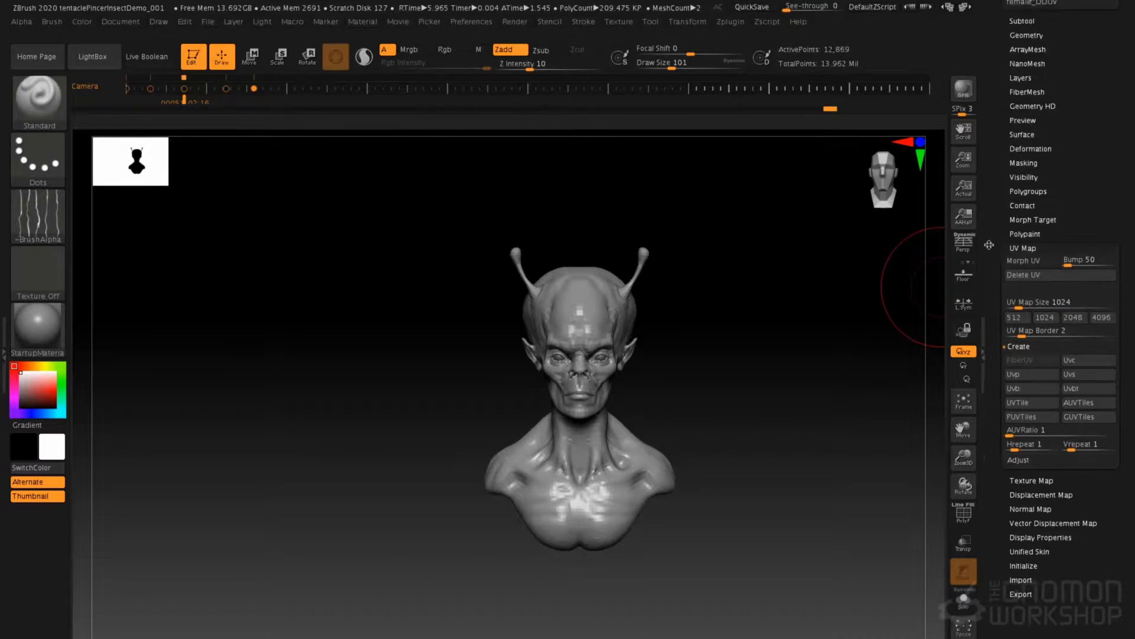
pyautogui.scroll(5, 989, 244)
pyautogui.click(1033, 260)
pyautogui.keyDown('alt'); pyautogui.moveTo(714, 266); pyautogui.dragTo(770, 314); pyautogui.keyUp('alt')
pyautogui.keyDown('alt'); pyautogui.moveTo(778, 264); pyautogui.dragTo(732, 295); pyautogui.keyUp('alt')
pyautogui.click(1036, 526)
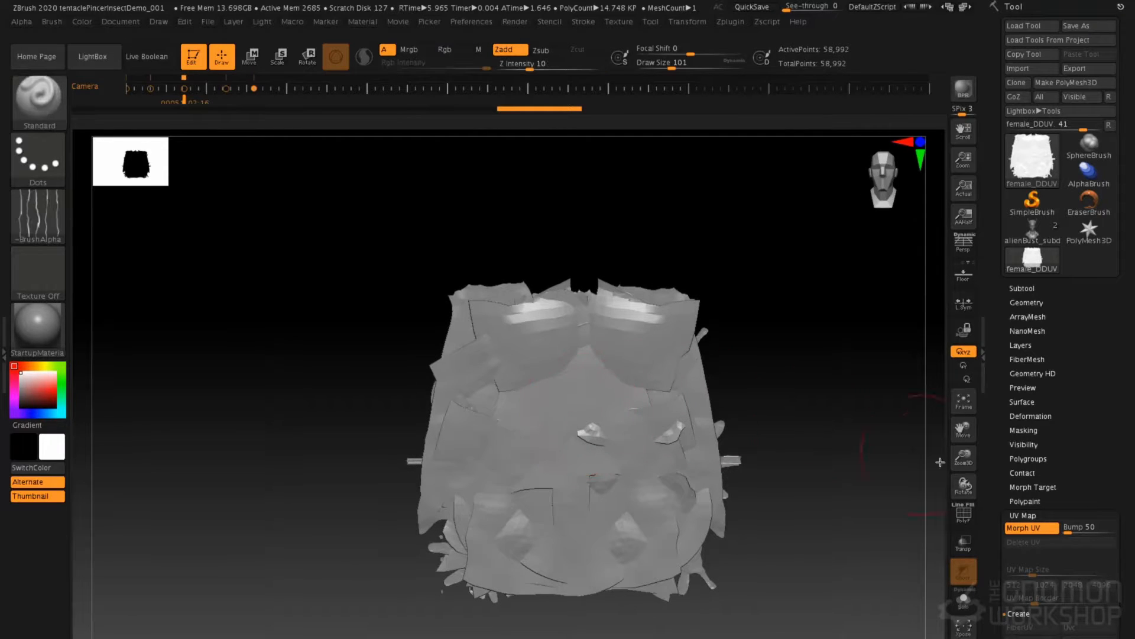
pyautogui.click(1027, 526)
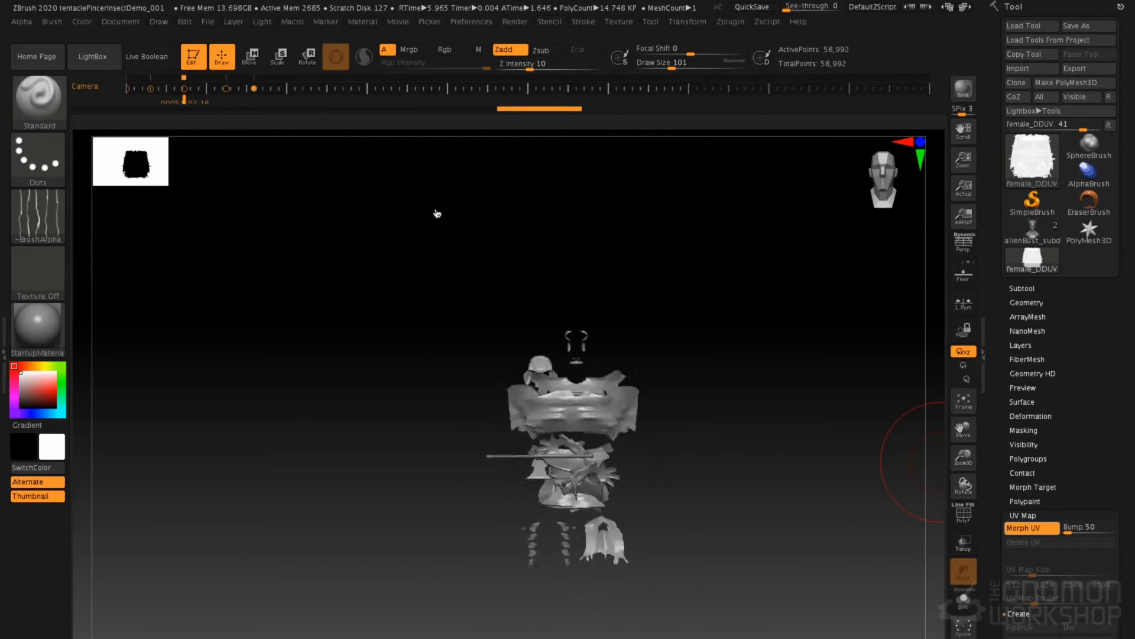
# - Flatten the female model's UVs with UV Master to lay out its separate UV islands
pyautogui.keyDown('alt'); pyautogui.moveTo(554, 241); pyautogui.dragTo(567, 310); pyautogui.keyUp('alt')
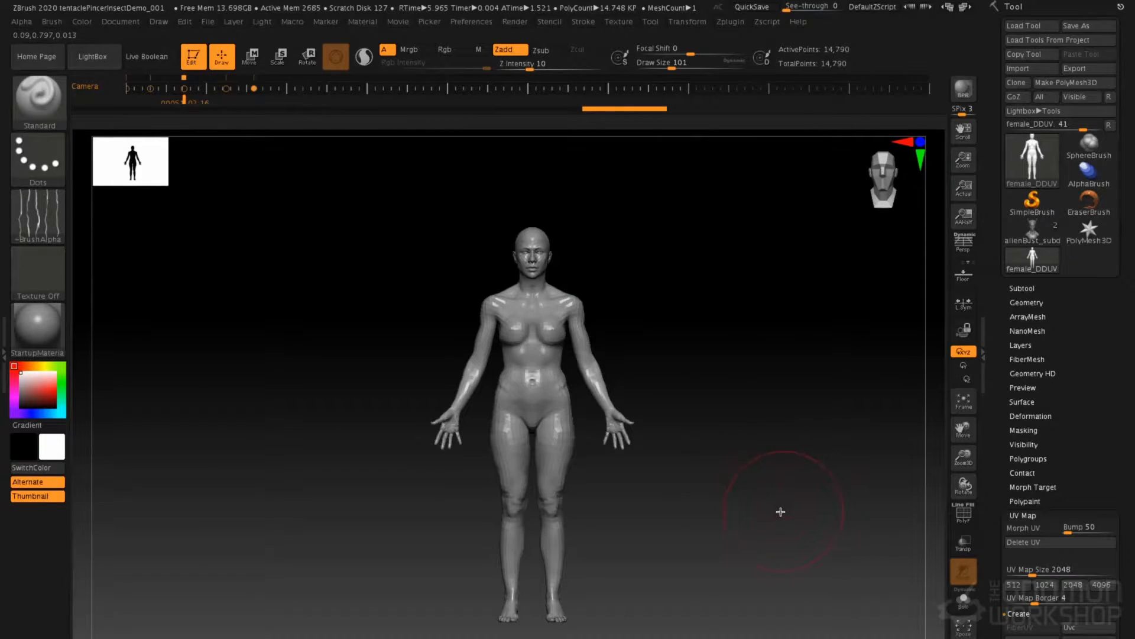
pyautogui.click(731, 22)
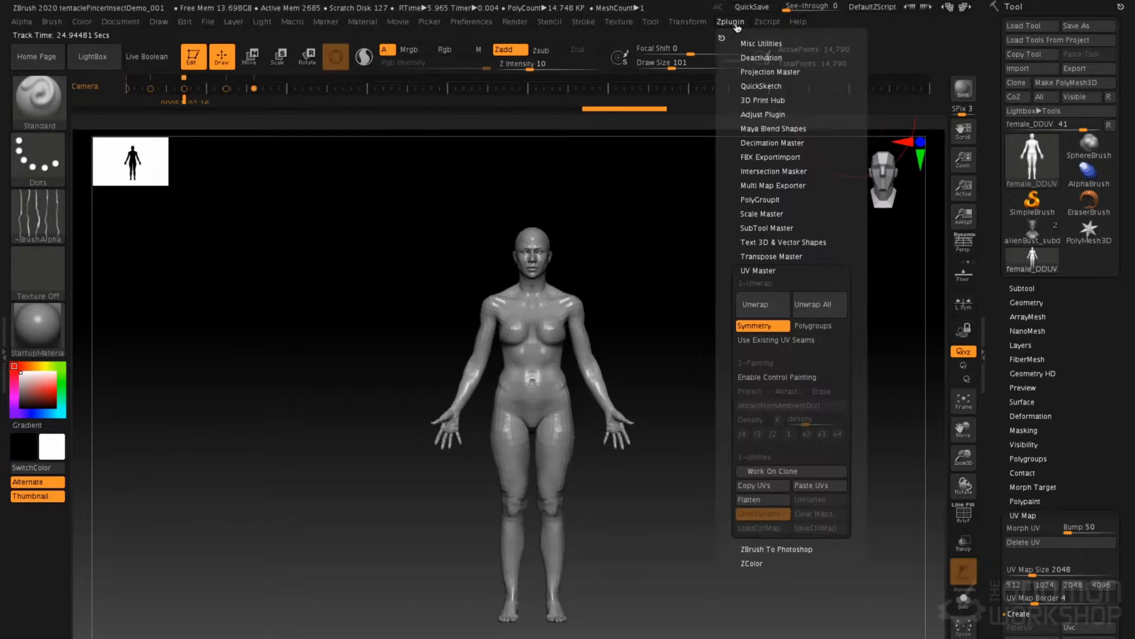
pyautogui.click(769, 499)
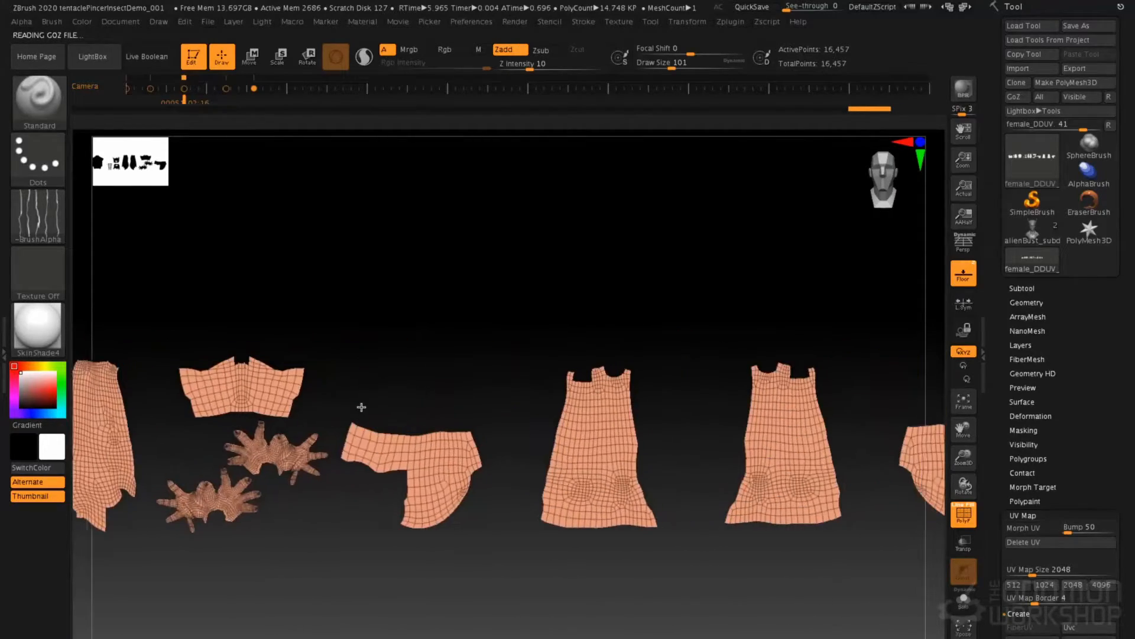
# - Examine the female model's flattened UV islands from the head tile across to the hands, legs and clothing pieces
pyautogui.keyDown('ctrl'); pyautogui.moveTo(491, 396); pyautogui.dragTo(563, 405, button='right'); pyautogui.keyUp('ctrl')
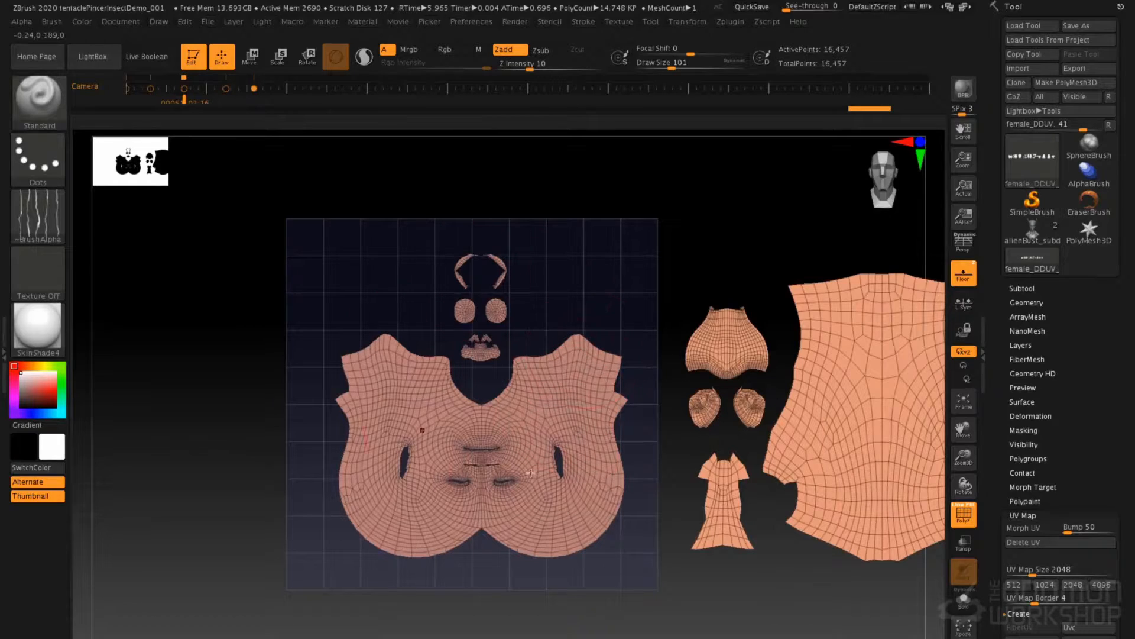
pyautogui.keyDown('alt'); pyautogui.moveTo(540, 369); pyautogui.dragTo(264, 372, button='right'); pyautogui.keyUp('alt')
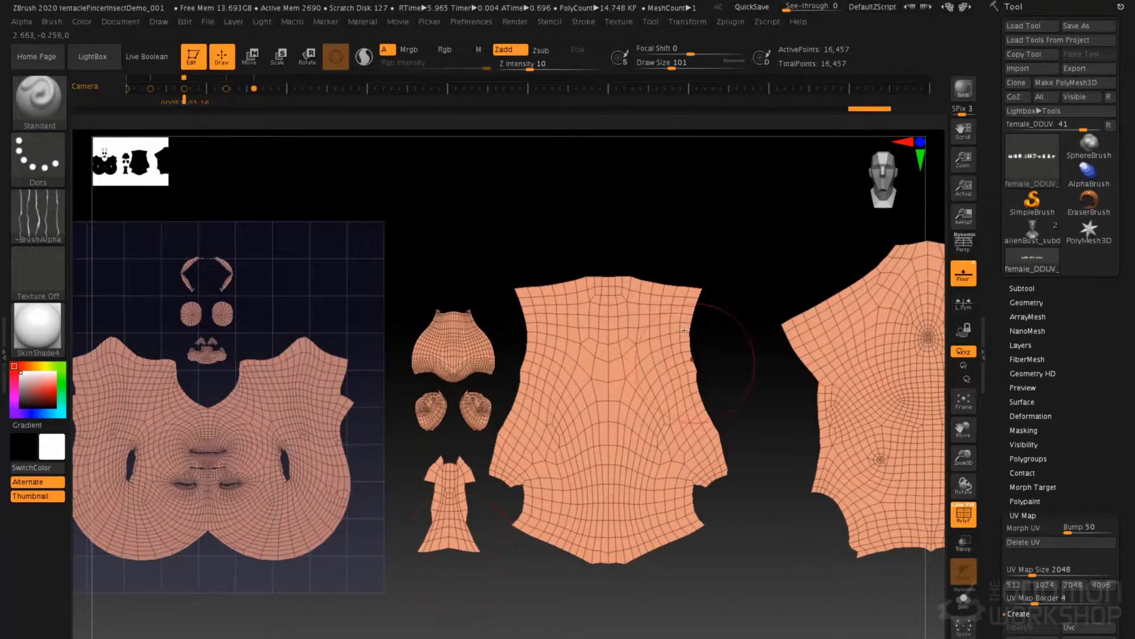
pyautogui.keyDown('alt'); pyautogui.moveTo(684, 330); pyautogui.dragTo(274, 360, button='right'); pyautogui.keyUp('alt')
pyautogui.keyDown('alt'); pyautogui.moveTo(776, 426); pyautogui.dragTo(361, 392, button='right'); pyautogui.keyUp('alt')
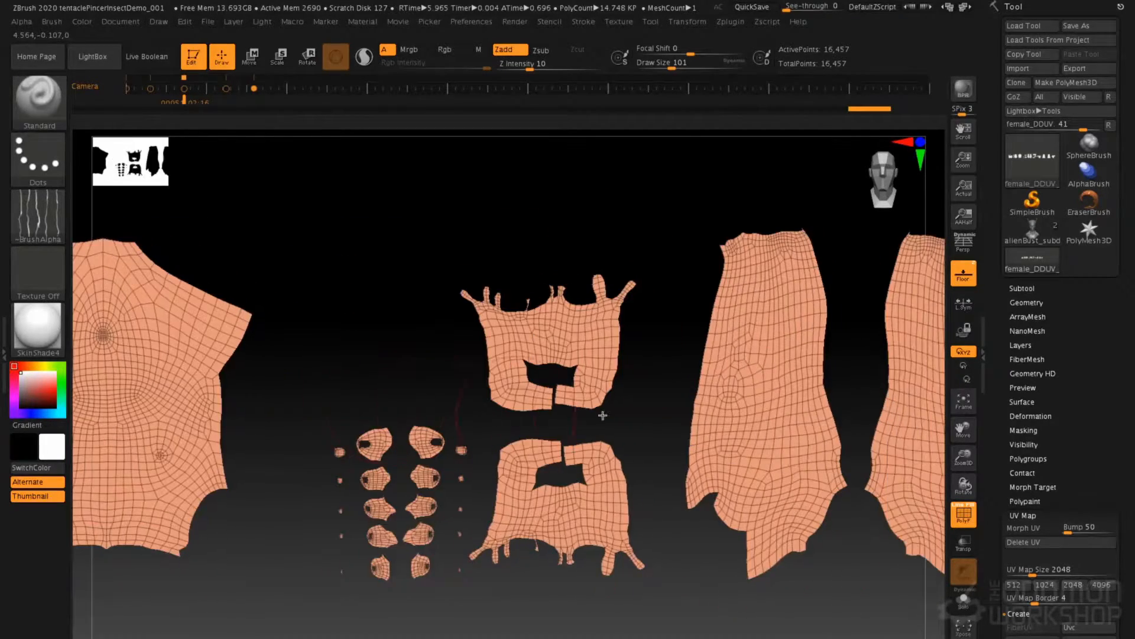
pyautogui.keyDown('alt'); pyautogui.moveTo(796, 370); pyautogui.dragTo(437, 380, button='right'); pyautogui.keyUp('alt')
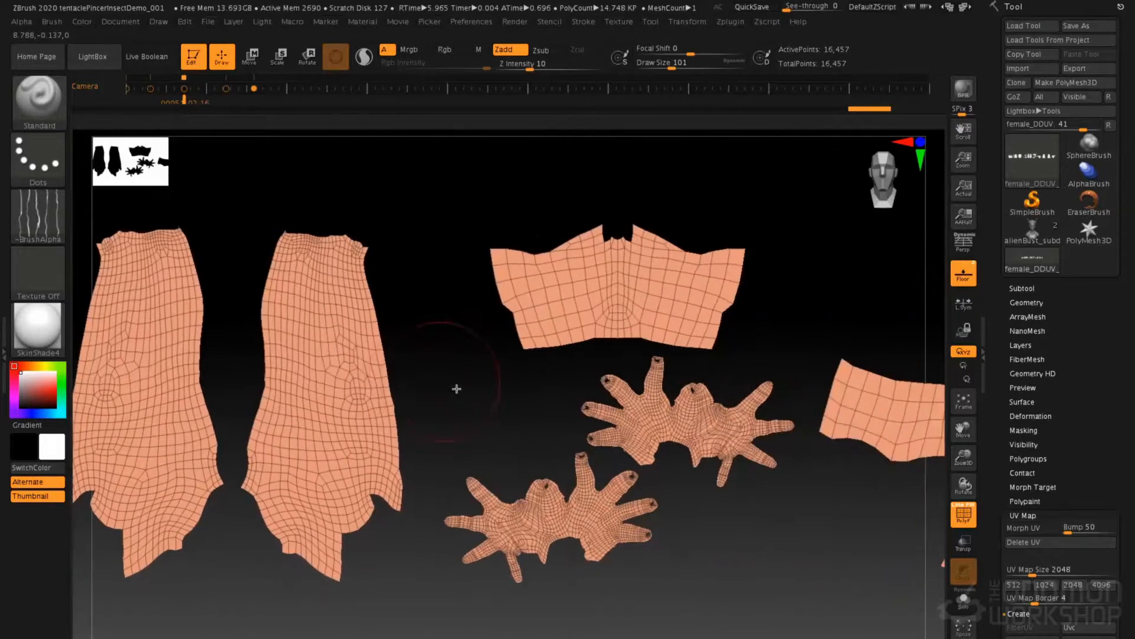
pyautogui.moveTo(525, 410)
pyautogui.keyDown('alt'); pyautogui.mouseDown(button='right')
pyautogui.moveTo(628, 356)
pyautogui.moveTo(585, 438)
pyautogui.moveTo(626, 467)
pyautogui.mouseUp(button='right'); pyautogui.keyUp('alt')
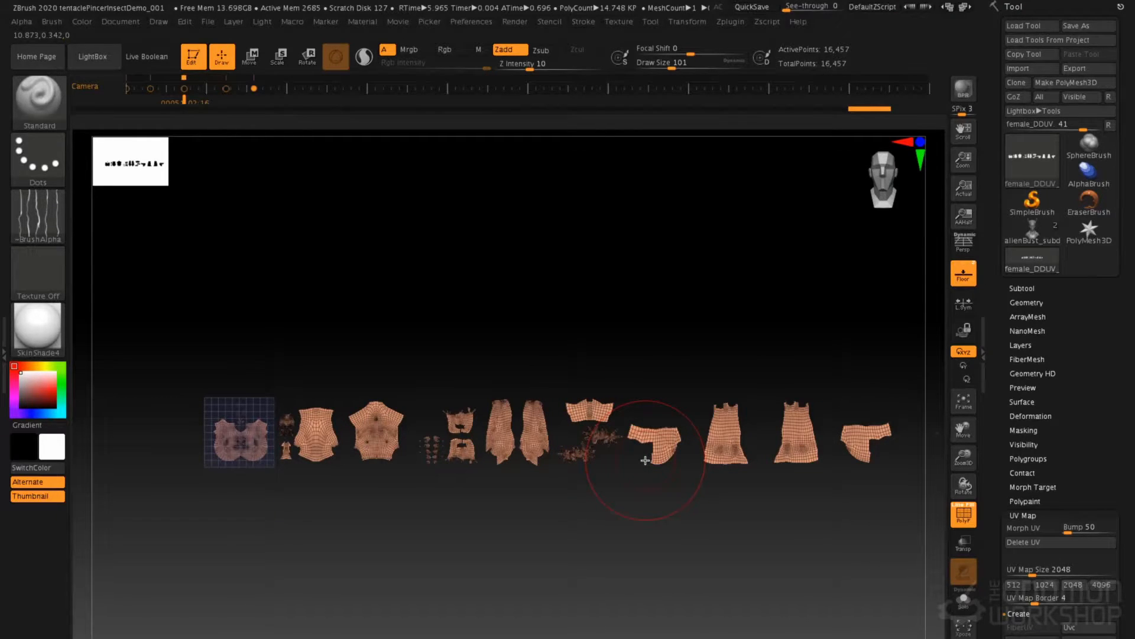
# - Switch back to the alienBust_subdiv_withUV model, raise its subdivision level and frame the face from the front
pyautogui.click(1032, 230)
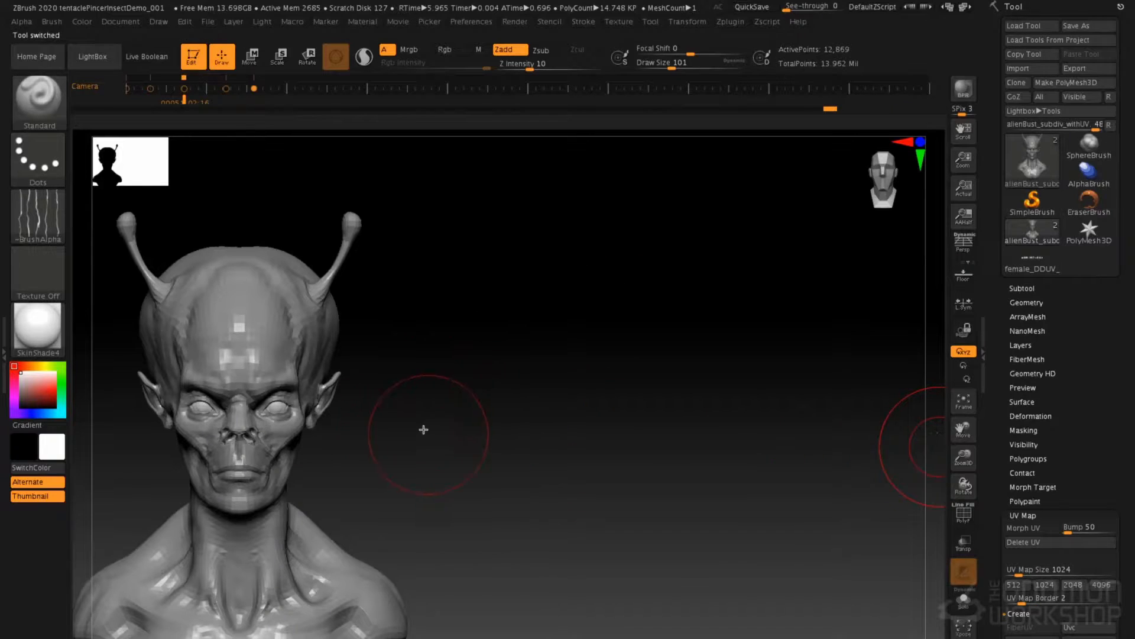
pyautogui.press('f')
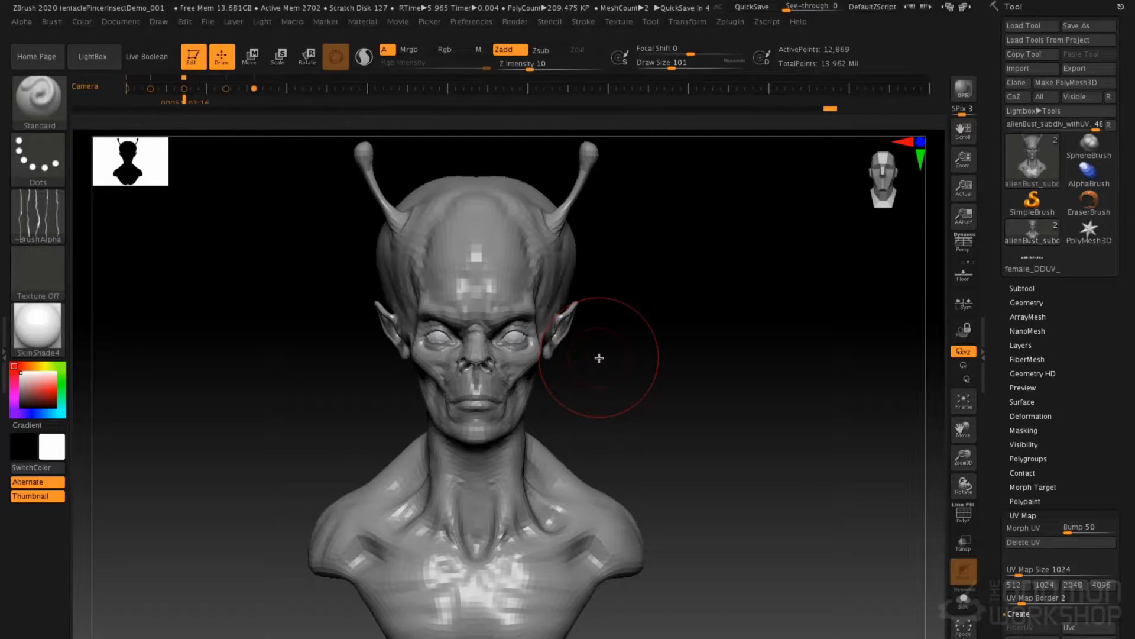
pyautogui.keyDown('alt'); pyautogui.moveTo(548, 449); pyautogui.dragTo(615, 203); pyautogui.keyUp('alt')
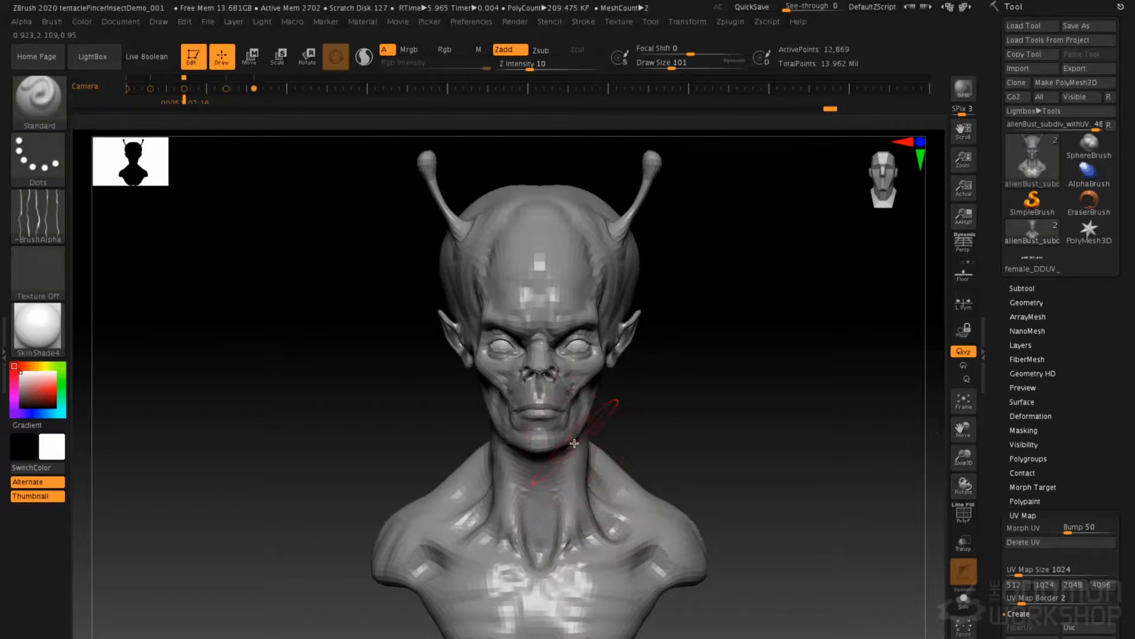
pyautogui.hotkey('ctrl', 'd')
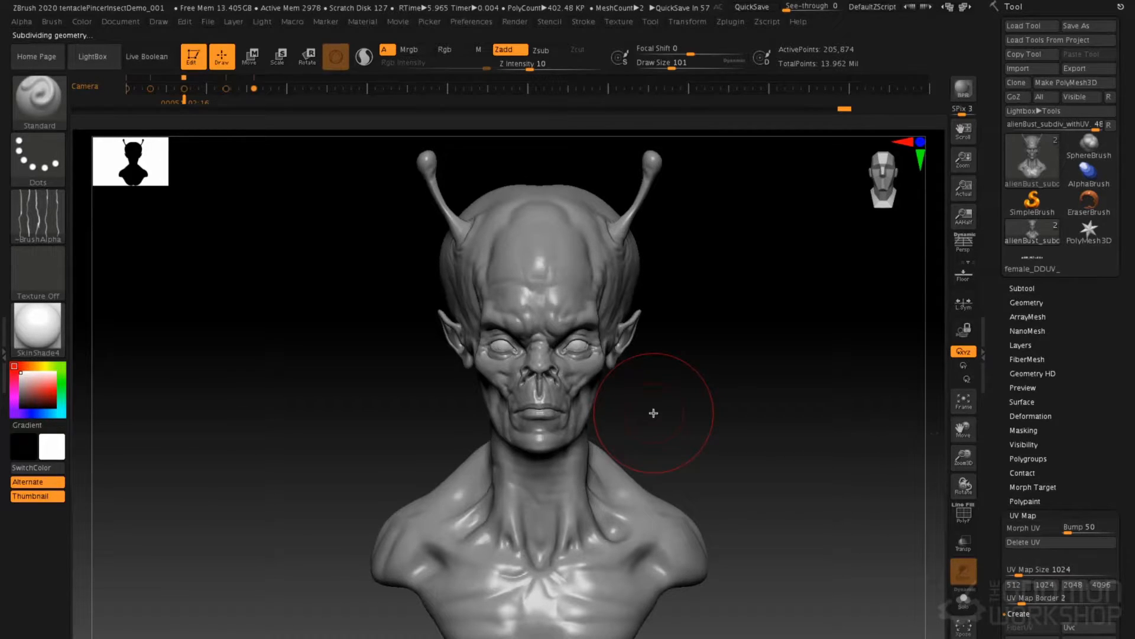
pyautogui.moveTo(717, 408); pyautogui.dragTo(763, 399)
pyautogui.keyDown('alt'); pyautogui.moveTo(712, 428); pyautogui.dragTo(740, 378); pyautogui.keyUp('alt')
pyautogui.keyDown('alt'); pyautogui.moveTo(774, 332); pyautogui.dragTo(884, 331); pyautogui.keyUp('alt')
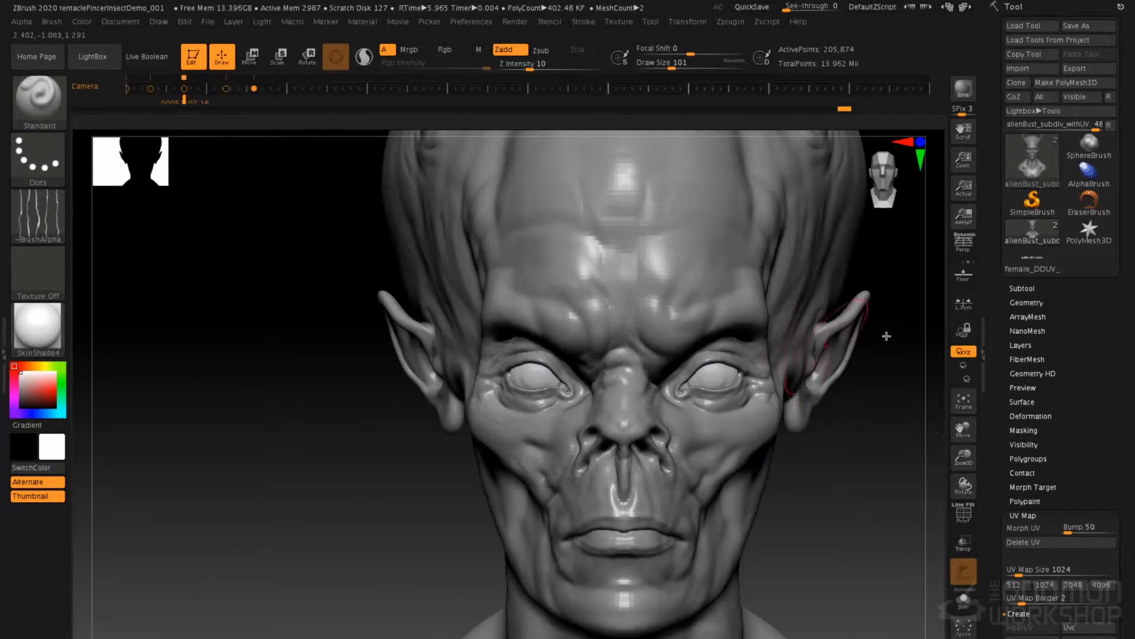
# - Set the bust to subdivision level 4 and delete the higher subdivision levels
pyautogui.click(1042, 301)
pyautogui.moveTo(1025, 329); pyautogui.dragTo(1066, 333)
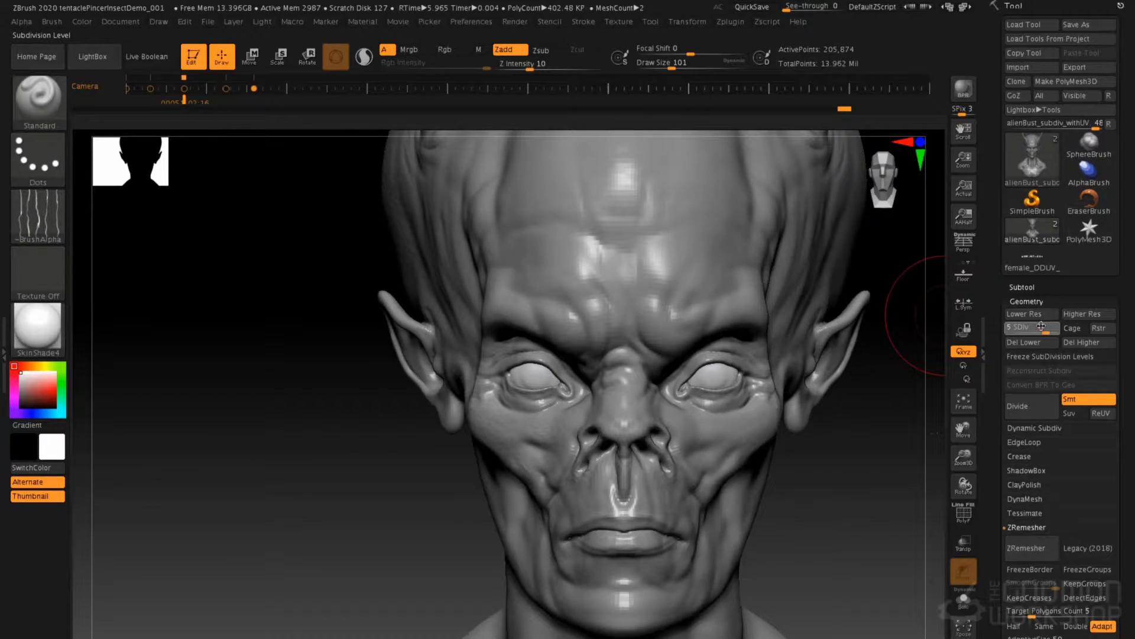
pyautogui.click(1084, 346)
pyautogui.moveTo(343, 385); pyautogui.dragTo(615, 387)
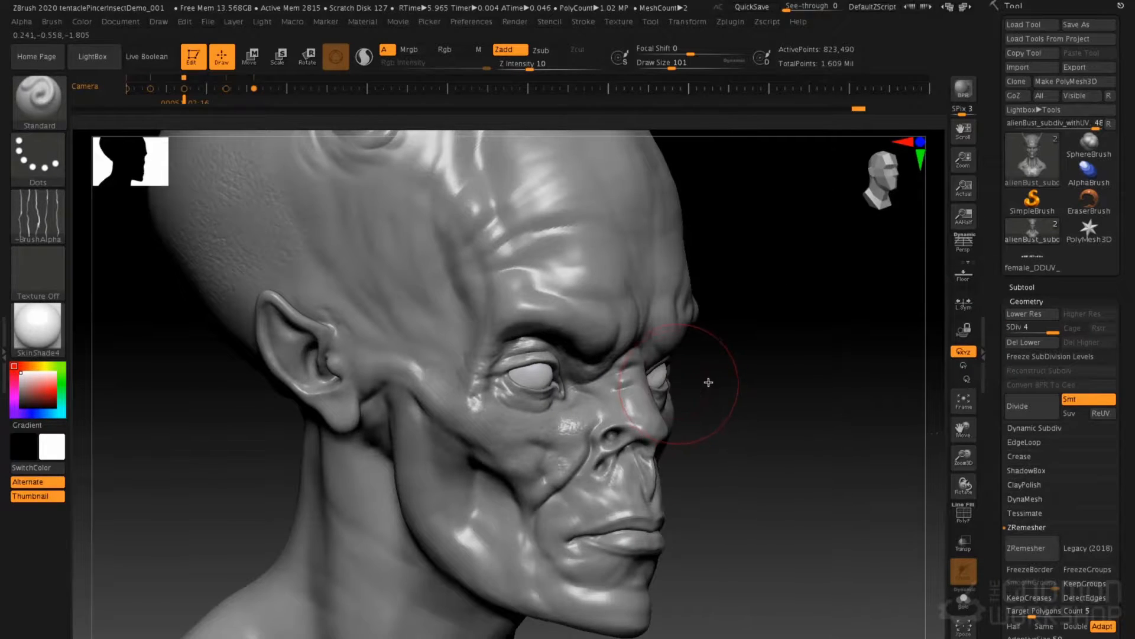
pyautogui.keyDown('alt'); pyautogui.moveTo(721, 381); pyautogui.dragTo(771, 400); pyautogui.keyUp('alt')
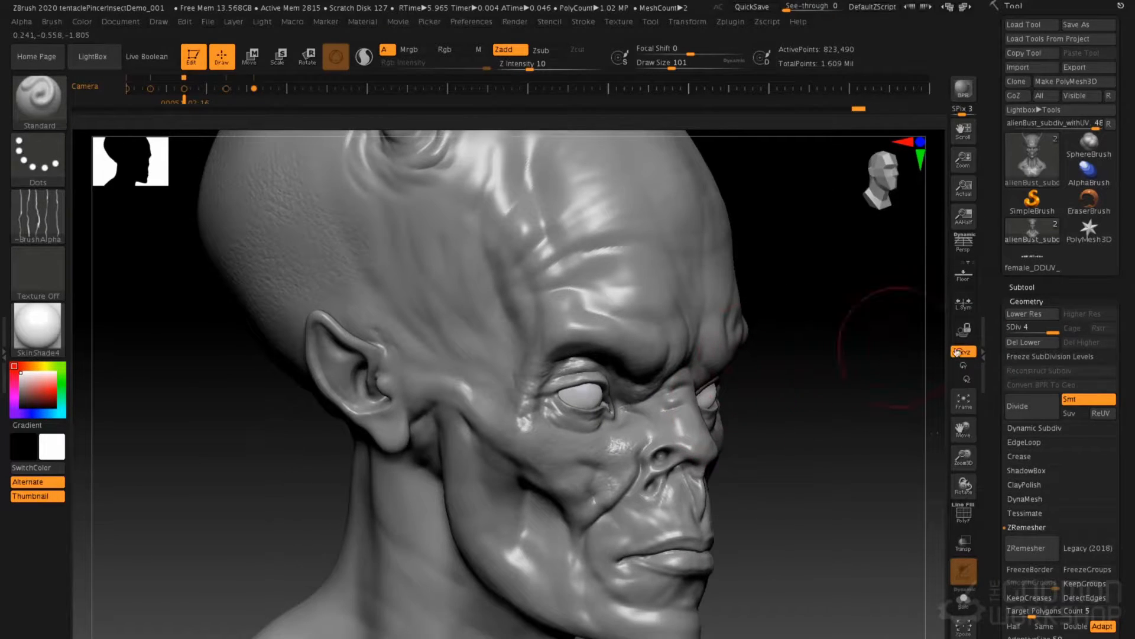
# - Subdivide the bust three times with DivideHD in Geometry HD, keeping SculptHD Subdiv at 3
pyautogui.click(1034, 302)
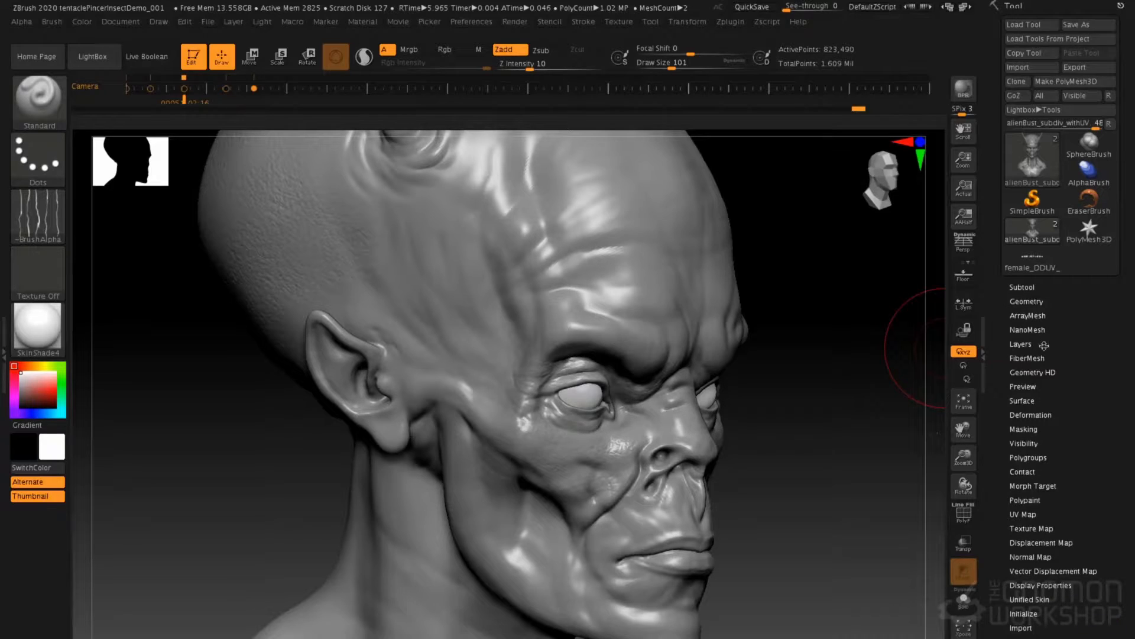
pyautogui.click(1045, 373)
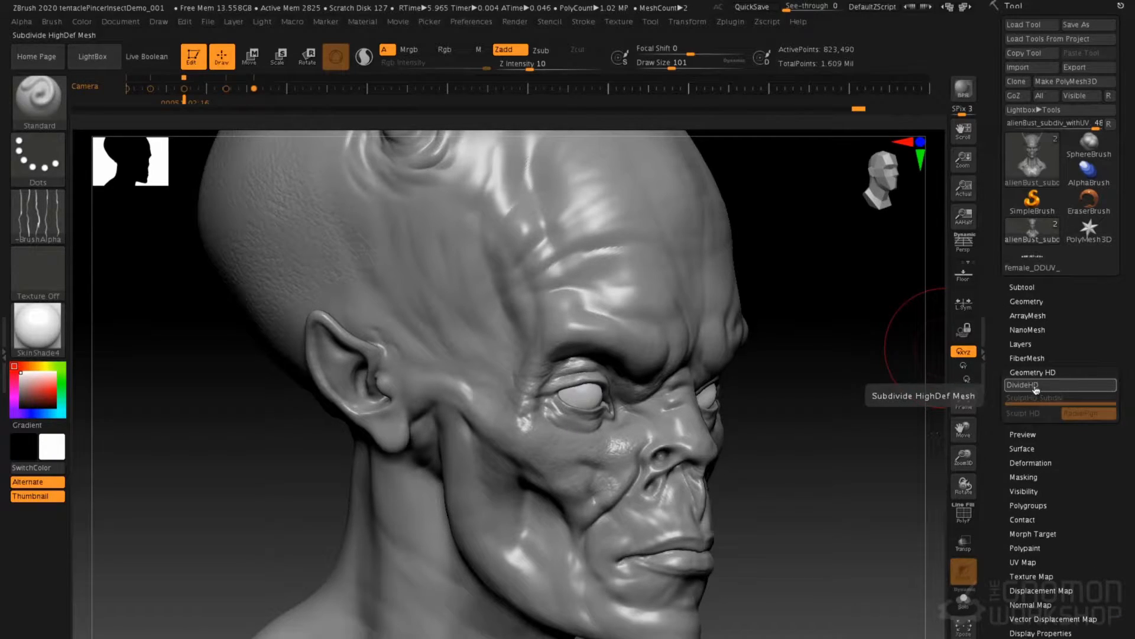
pyautogui.click(1035, 386)
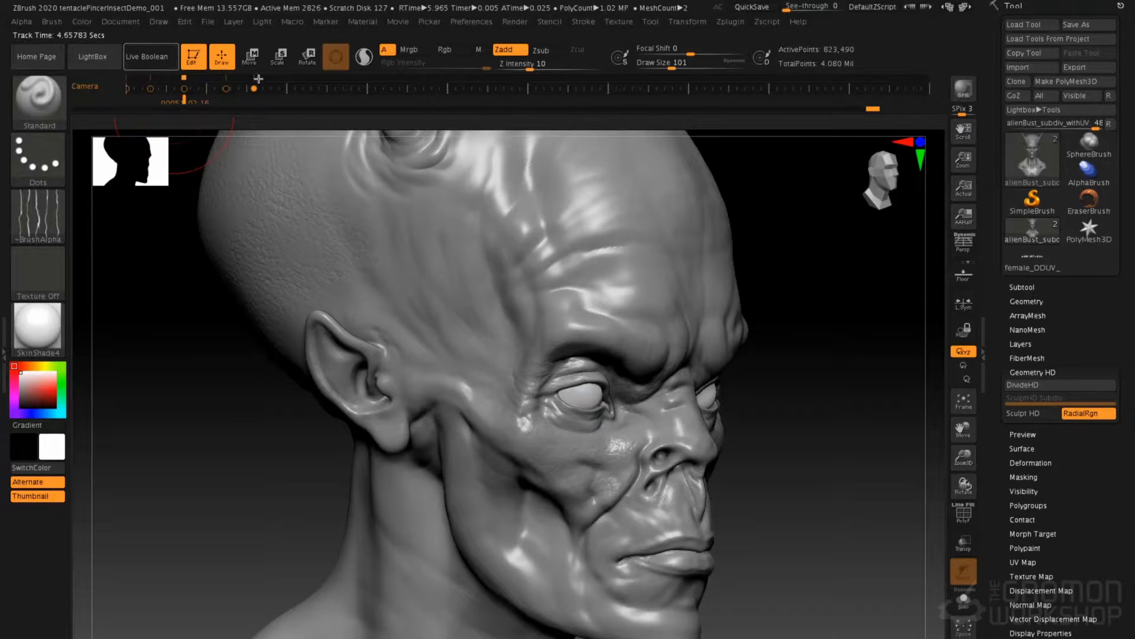
pyautogui.click(1024, 388)
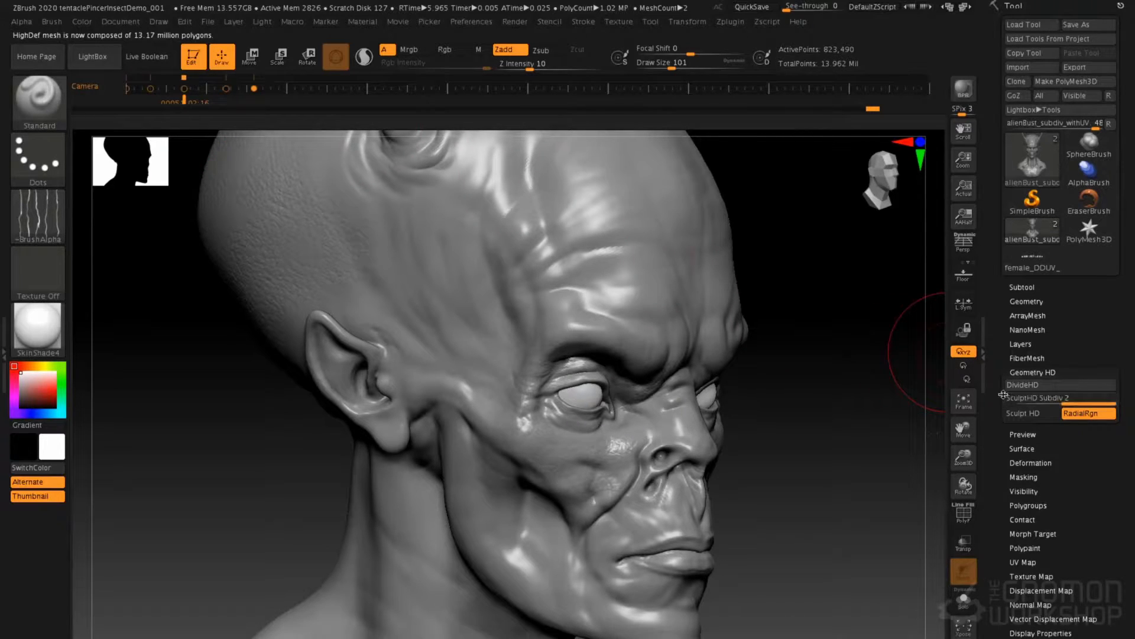
pyautogui.click(1041, 388)
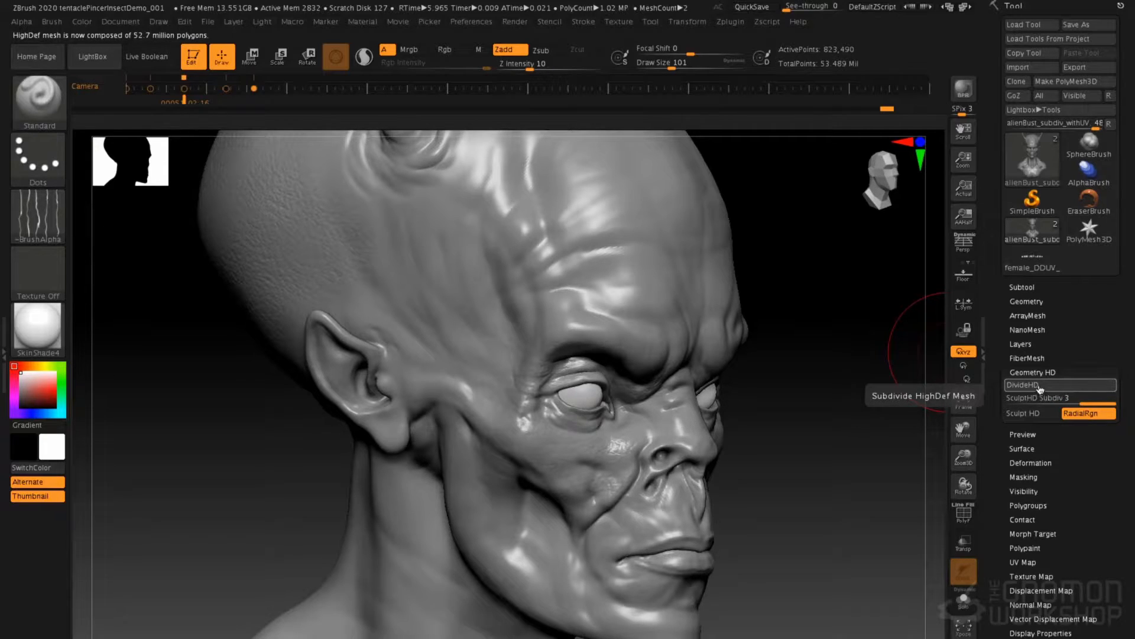
pyautogui.moveTo(1093, 403)
pyautogui.mouseDown()
pyautogui.moveTo(1021, 402)
pyautogui.moveTo(1112, 403)
pyautogui.mouseUp()
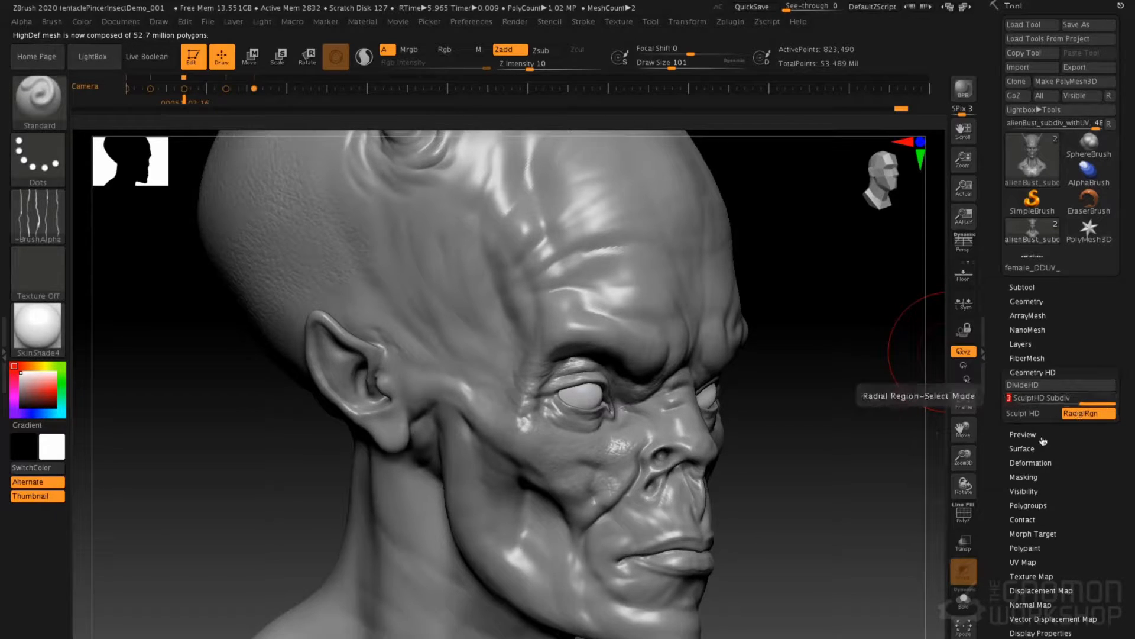
# - Activate Sculpt HD on the region of the head around the bust's eye
pyautogui.moveTo(684, 425); pyautogui.dragTo(582, 423, button='right')
pyautogui.keyDown('alt'); pyautogui.moveTo(750, 399); pyautogui.dragTo(661, 443, button='right'); pyautogui.keyUp('alt')
pyautogui.keyDown('shift'); pyautogui.moveTo(784, 329); pyautogui.dragTo(755, 370, button='right'); pyautogui.keyUp('shift')
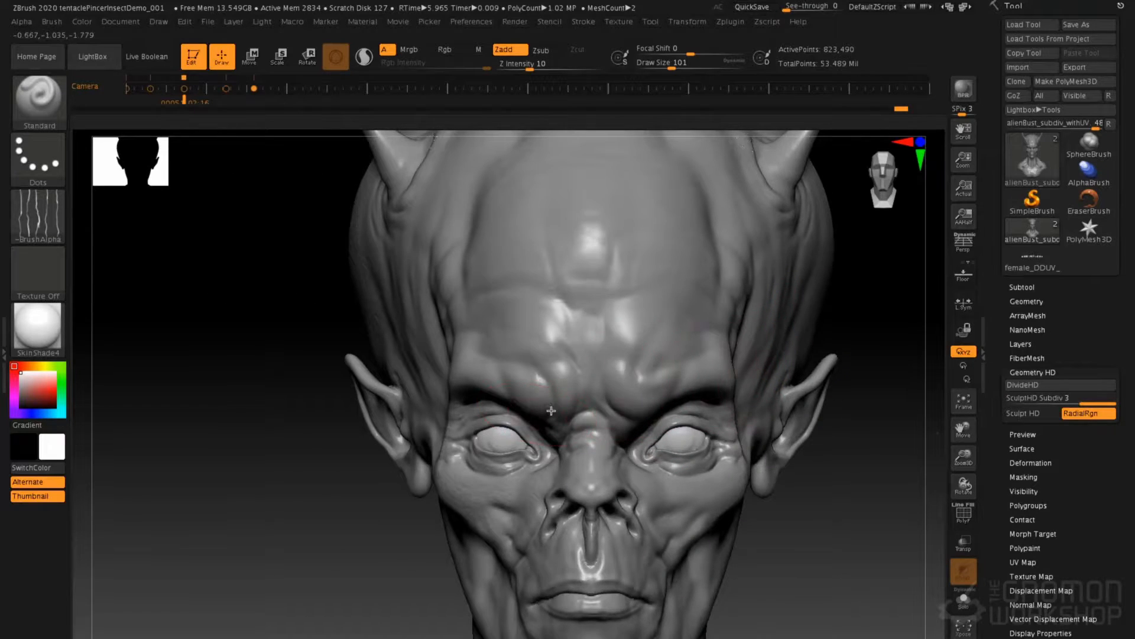
pyautogui.moveTo(547, 411); pyautogui.dragTo(603, 416, button='right')
pyautogui.keyDown('alt'); pyautogui.moveTo(541, 438); pyautogui.dragTo(564, 418, button='right'); pyautogui.keyUp('alt')
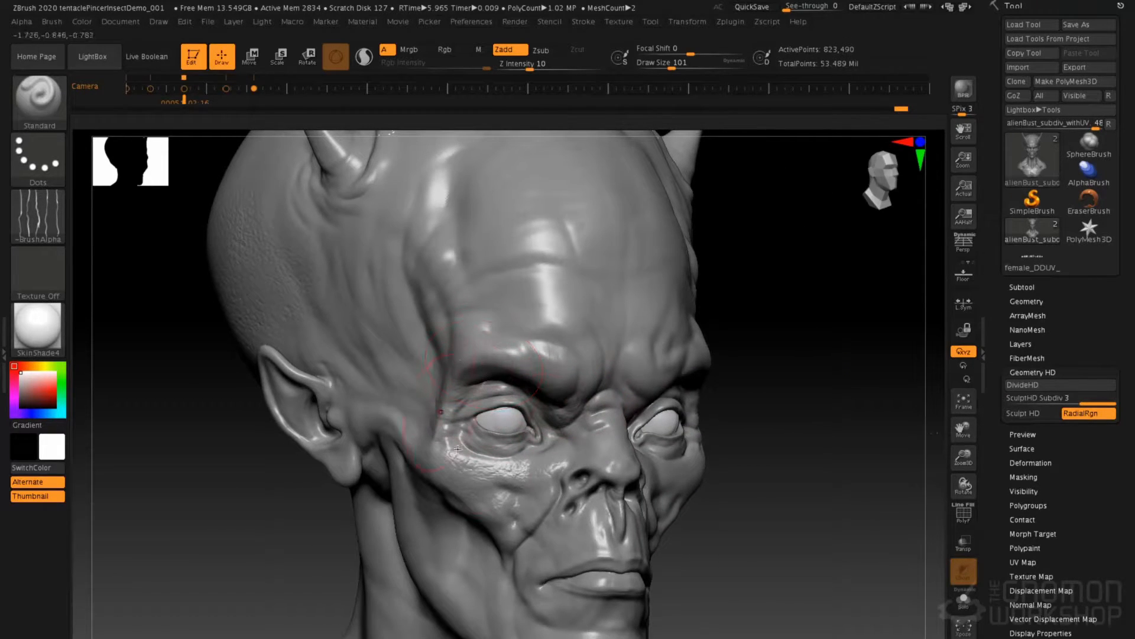
pyautogui.press('a')
pyautogui.press('a')
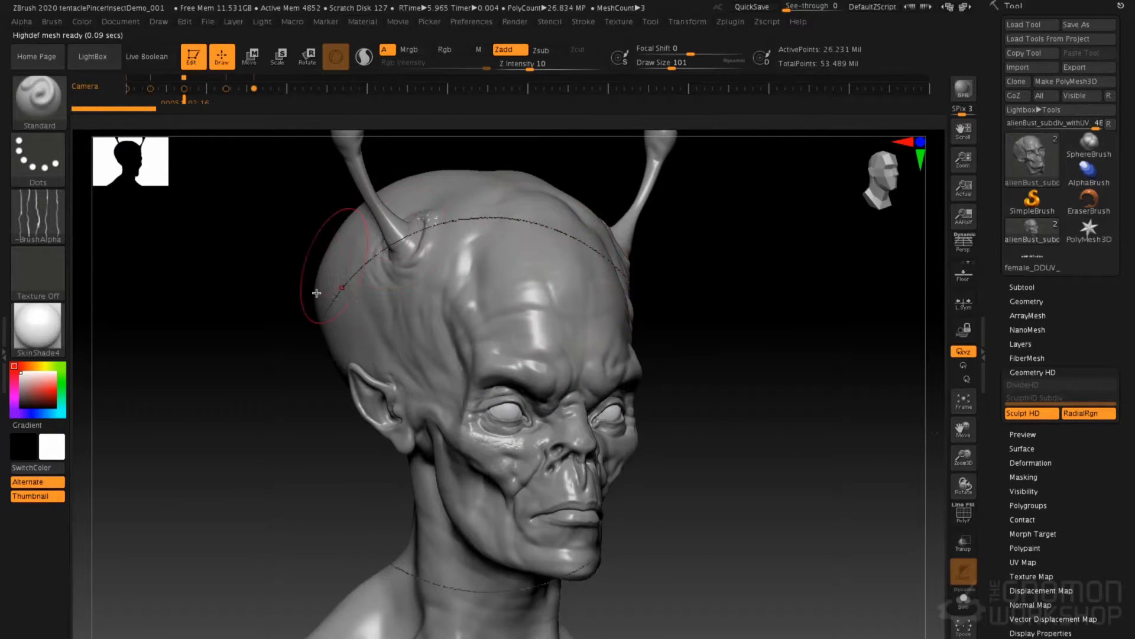
# - Switch to the DamStandard brush at draw size 22 and try a crease beside the eye's outer corner, undoing the stroke
pyautogui.moveTo(533, 380); pyautogui.dragTo(262, 431, button='right')
pyautogui.moveTo(613, 360); pyautogui.dragTo(695, 536, button='right')
pyautogui.keyDown('alt'); pyautogui.moveTo(580, 519); pyautogui.dragTo(387, 154, button='right'); pyautogui.keyUp('alt')
pyautogui.moveTo(469, 509)
pyautogui.keyDown('alt'); pyautogui.mouseDown(button='right')
pyautogui.moveTo(459, 498)
pyautogui.moveTo(534, 598)
pyautogui.mouseUp(button='right'); pyautogui.keyUp('alt')
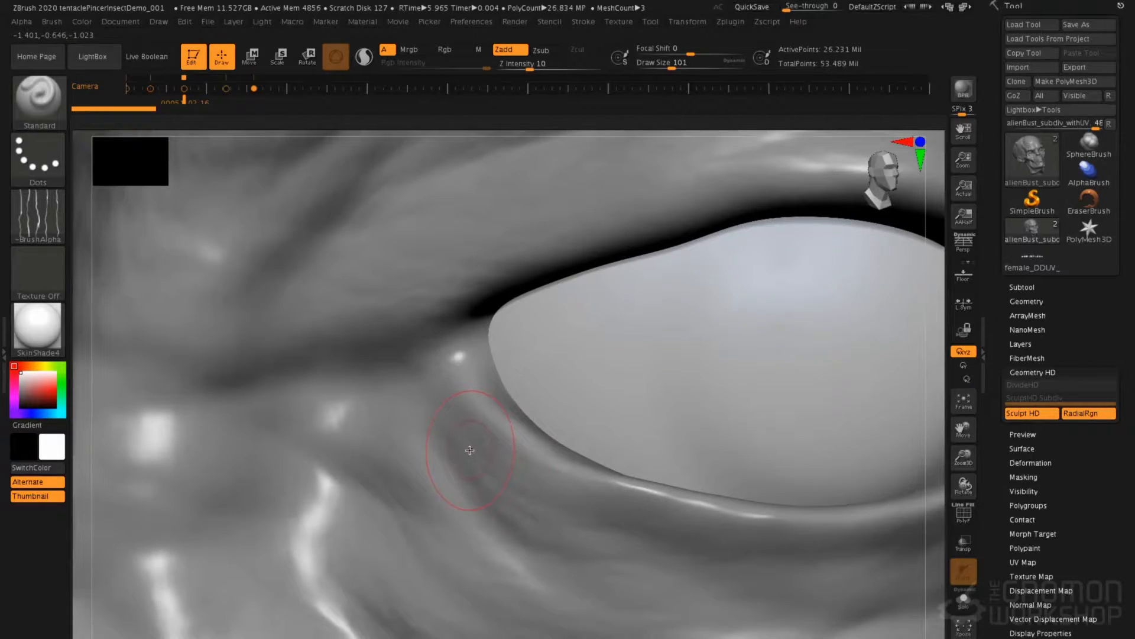
pyautogui.press('b')
pyautogui.press('d')
pyautogui.press('s')
pyautogui.press('space')
pyautogui.moveTo(494, 414); pyautogui.dragTo(469, 413)
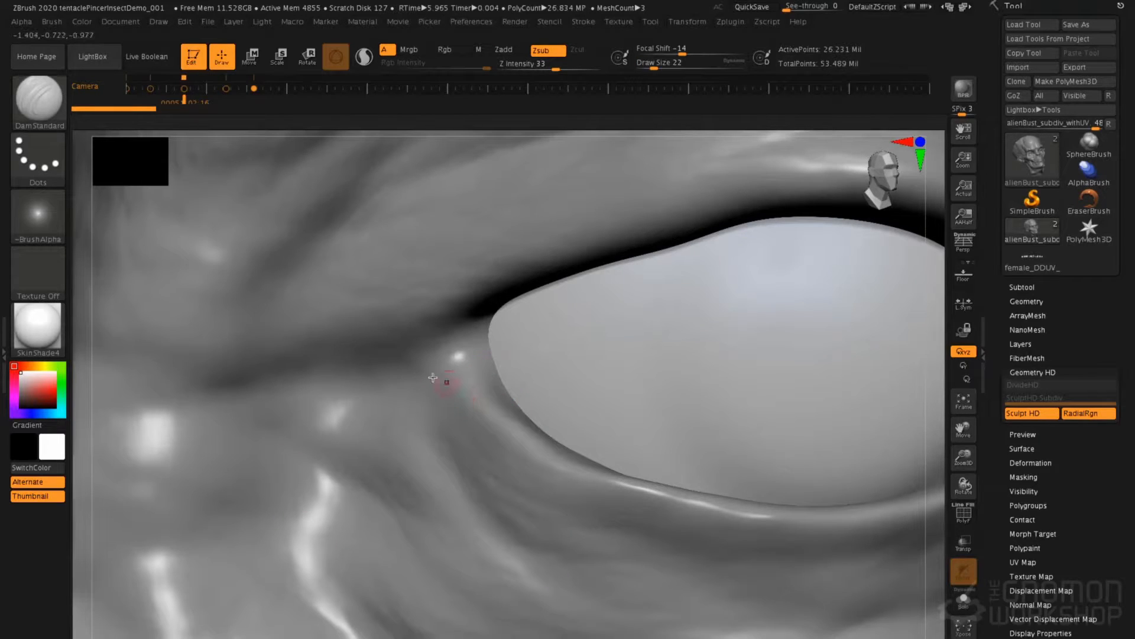
pyautogui.moveTo(436, 369); pyautogui.dragTo(478, 437)
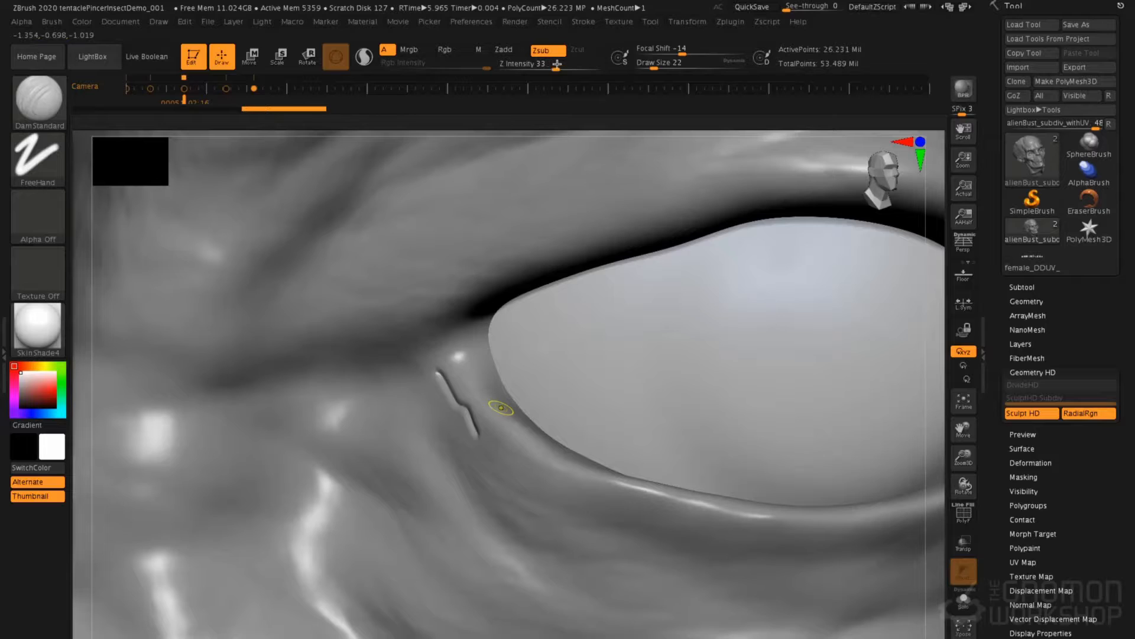
pyautogui.hotkey('ctrl', 'z')
# - Carve the crease running out from the eye's outer corner with DamStandard at Z Intensity 10 and draw size 62
pyautogui.click(531, 67)
pyautogui.press('space')
pyautogui.moveTo(467, 342)
pyautogui.mouseDown()
pyautogui.moveTo(493, 341)
pyautogui.moveTo(320, 373)
pyautogui.mouseUp()
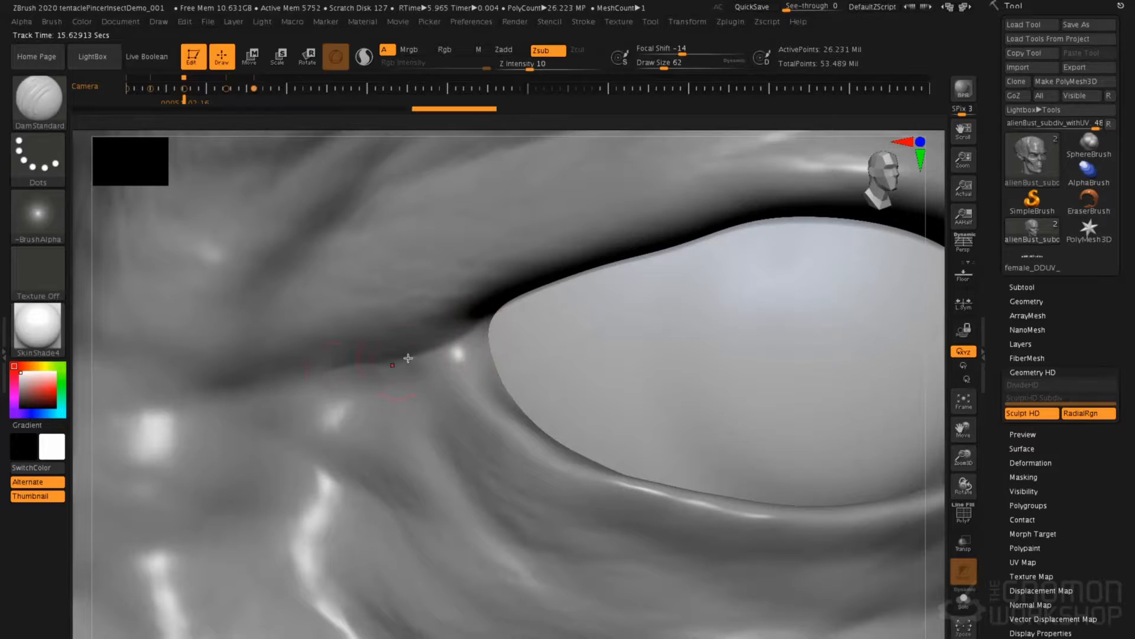
pyautogui.moveTo(470, 325); pyautogui.dragTo(304, 378)
pyautogui.moveTo(490, 316)
pyautogui.mouseDown()
pyautogui.moveTo(424, 353)
pyautogui.moveTo(479, 431)
pyautogui.moveTo(473, 418)
pyautogui.mouseUp()
# - Carve fine wrinkles beneath the eye's outer corner with DamStandard at draw size 29
pyautogui.press('space')
pyautogui.moveTo(537, 462); pyautogui.dragTo(590, 491)
pyautogui.moveTo(508, 508)
pyautogui.mouseDown()
pyautogui.moveTo(553, 528)
pyautogui.moveTo(633, 534)
pyautogui.mouseUp()
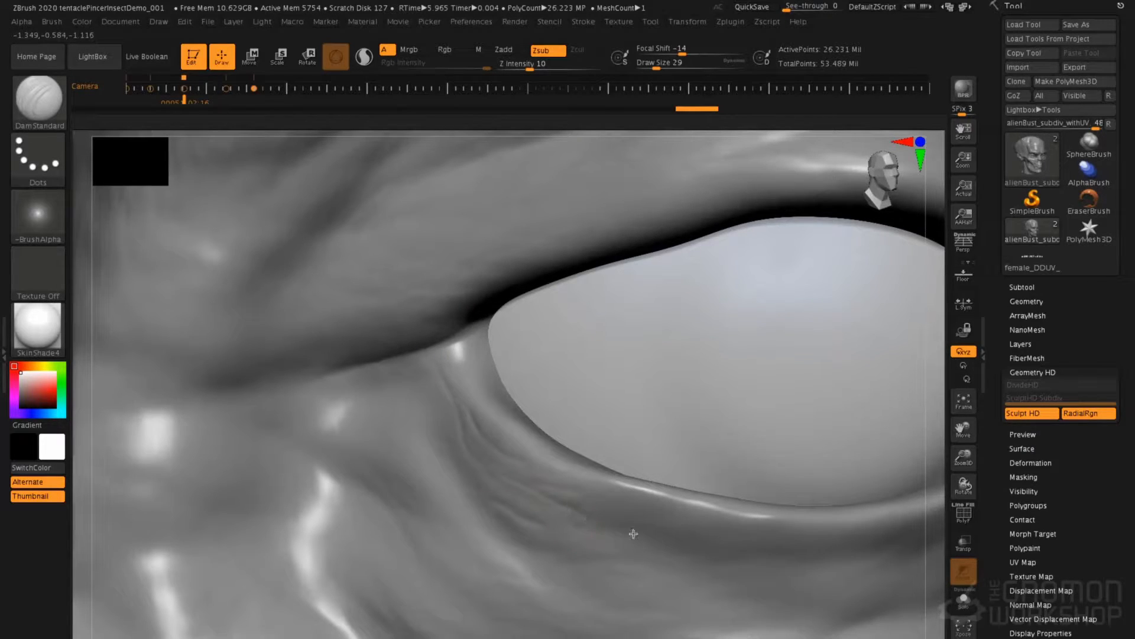
pyautogui.moveTo(569, 484); pyautogui.dragTo(588, 494)
pyautogui.moveTo(514, 447); pyautogui.dragTo(490, 405)
# - Build up the skin folds between the lower eyelid wrinkles with the Standard brush at draw size 29
pyautogui.press('b')
pyautogui.press('s')
pyautogui.press('t')
pyautogui.moveTo(439, 360)
pyautogui.mouseDown()
pyautogui.moveTo(475, 447)
pyautogui.moveTo(479, 418)
pyautogui.mouseUp()
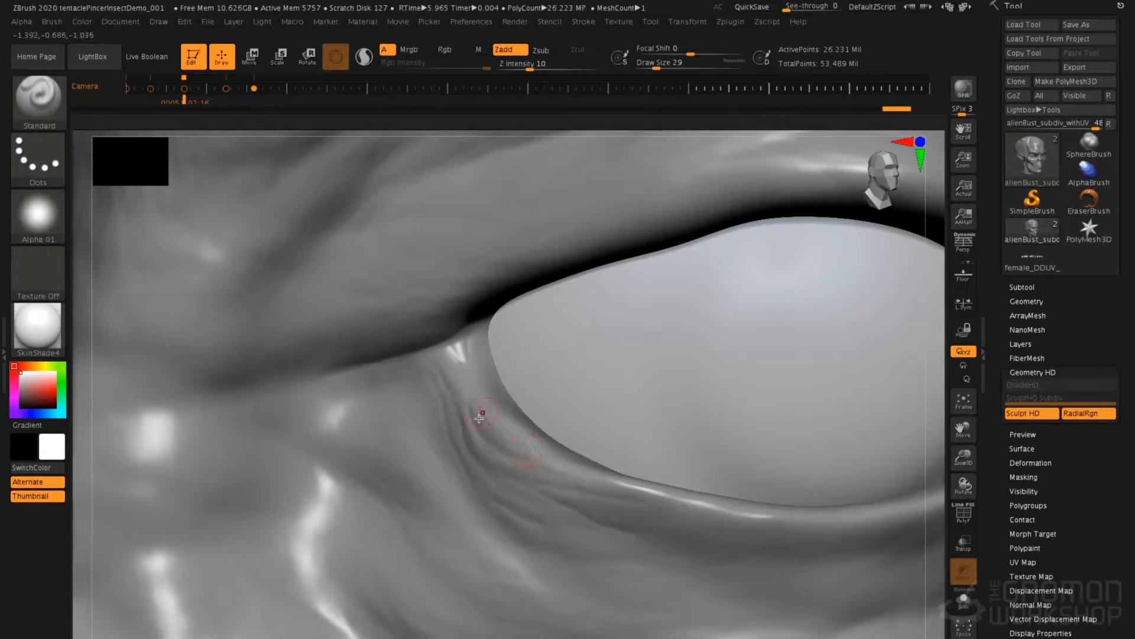
pyautogui.moveTo(602, 493)
pyautogui.mouseDown()
pyautogui.moveTo(593, 513)
pyautogui.moveTo(632, 485)
pyautogui.mouseUp()
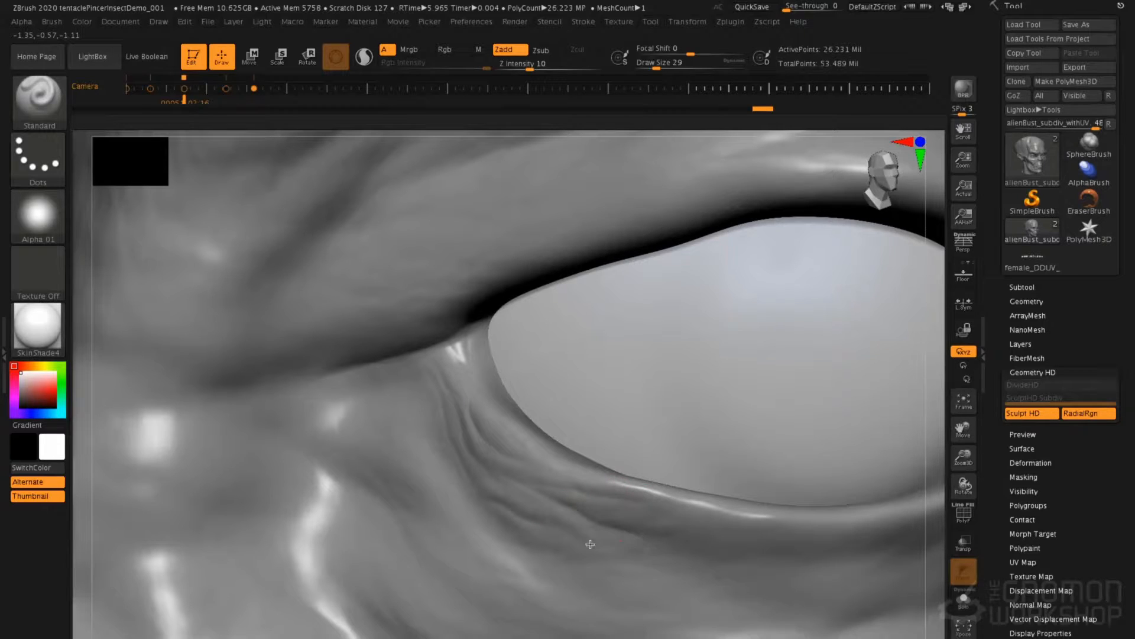
pyautogui.moveTo(603, 515); pyautogui.dragTo(611, 491)
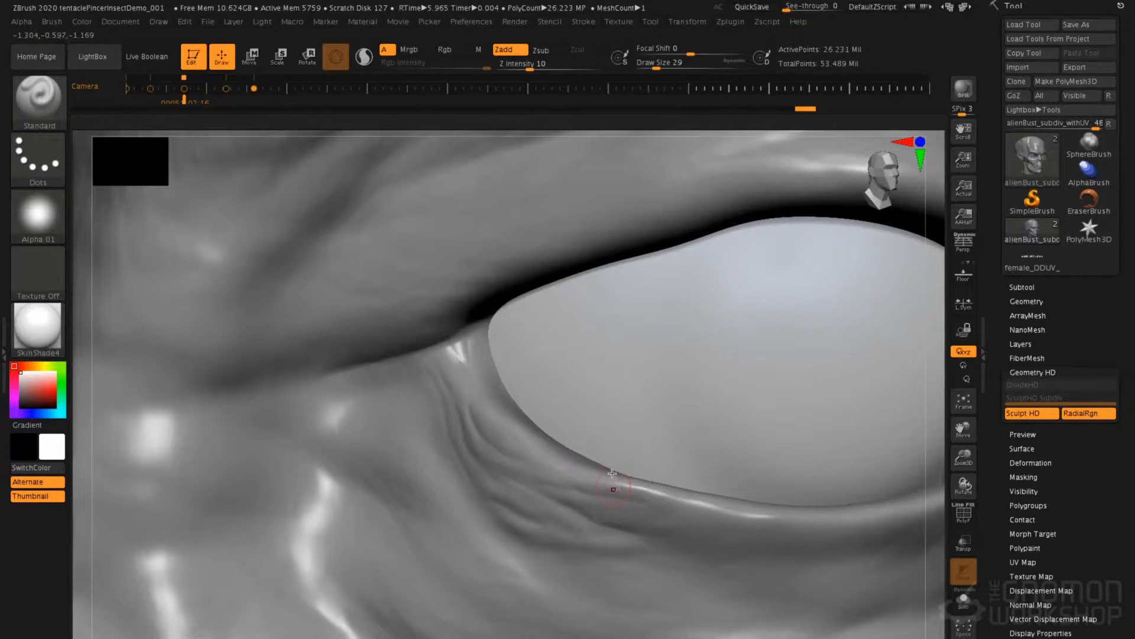
# - Examine the boundary of the active HD region across the top of the head and around the antenna
pyautogui.keyDown('ctrl'); pyautogui.moveTo(612, 473); pyautogui.dragTo(481, 282, button='right'); pyautogui.keyUp('ctrl')
pyautogui.moveTo(502, 240)
pyautogui.keyDown('alt'); pyautogui.mouseDown(button='right')
pyautogui.moveTo(555, 482)
pyautogui.moveTo(578, 413)
pyautogui.mouseUp(button='right'); pyautogui.keyUp('alt')
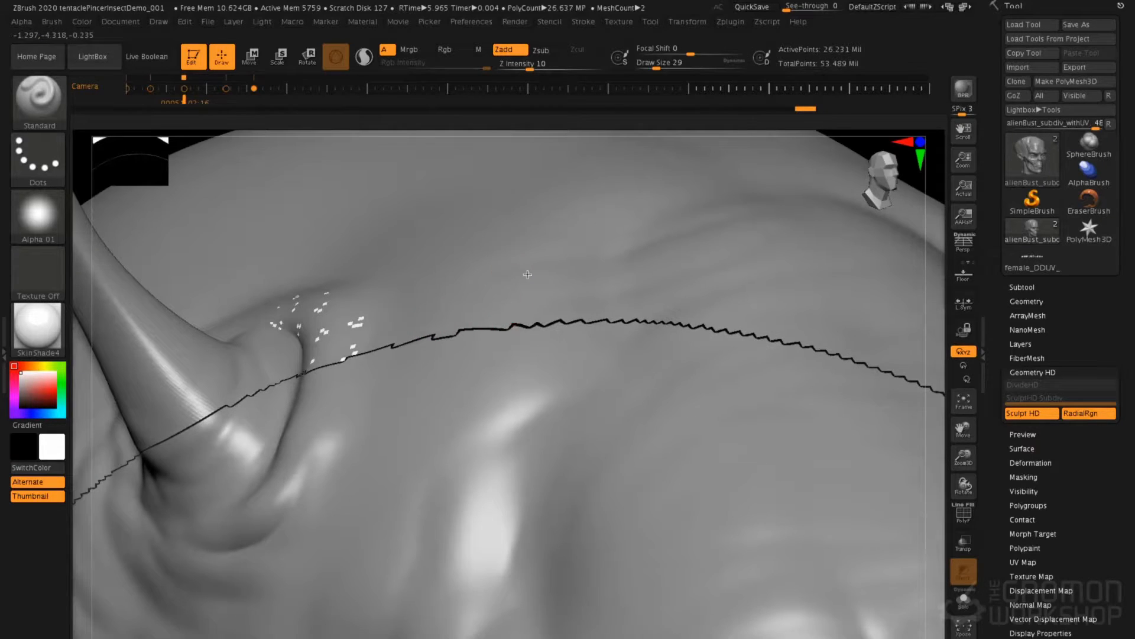
pyautogui.moveTo(545, 264); pyautogui.dragTo(523, 256, button='right')
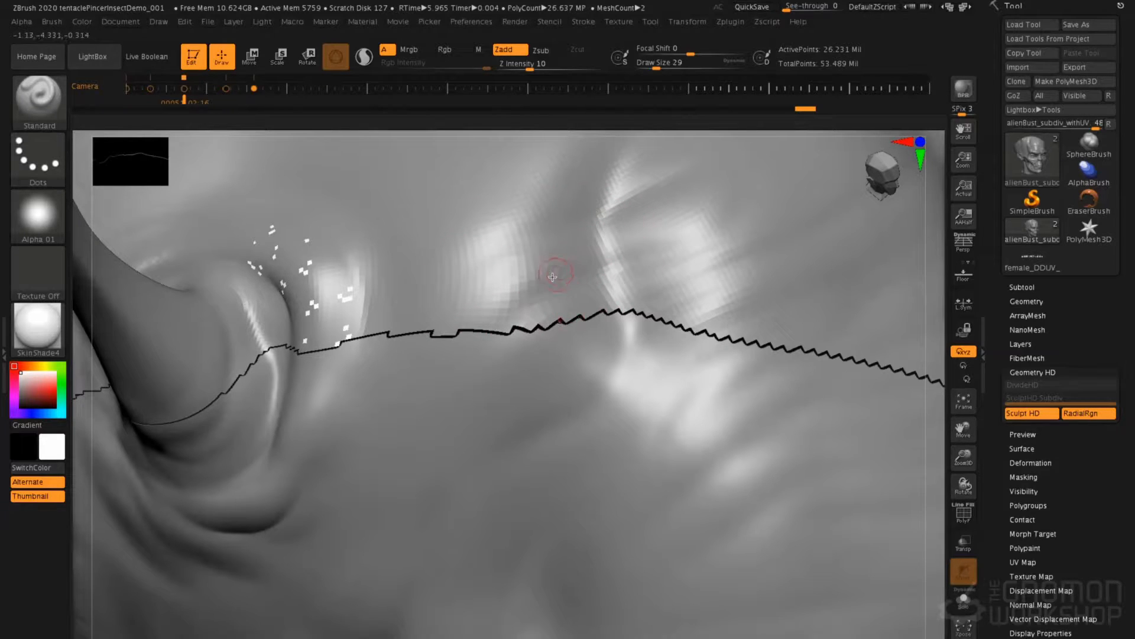
pyautogui.moveTo(557, 392); pyautogui.dragTo(553, 224, button='right')
pyautogui.keyDown('alt'); pyautogui.moveTo(545, 575); pyautogui.dragTo(516, 163, button='right'); pyautogui.keyUp('alt')
pyautogui.keyDown('alt'); pyautogui.moveTo(595, 371); pyautogui.dragTo(568, 118, button='right'); pyautogui.keyUp('alt')
pyautogui.moveTo(522, 576); pyautogui.dragTo(544, 182, button='right')
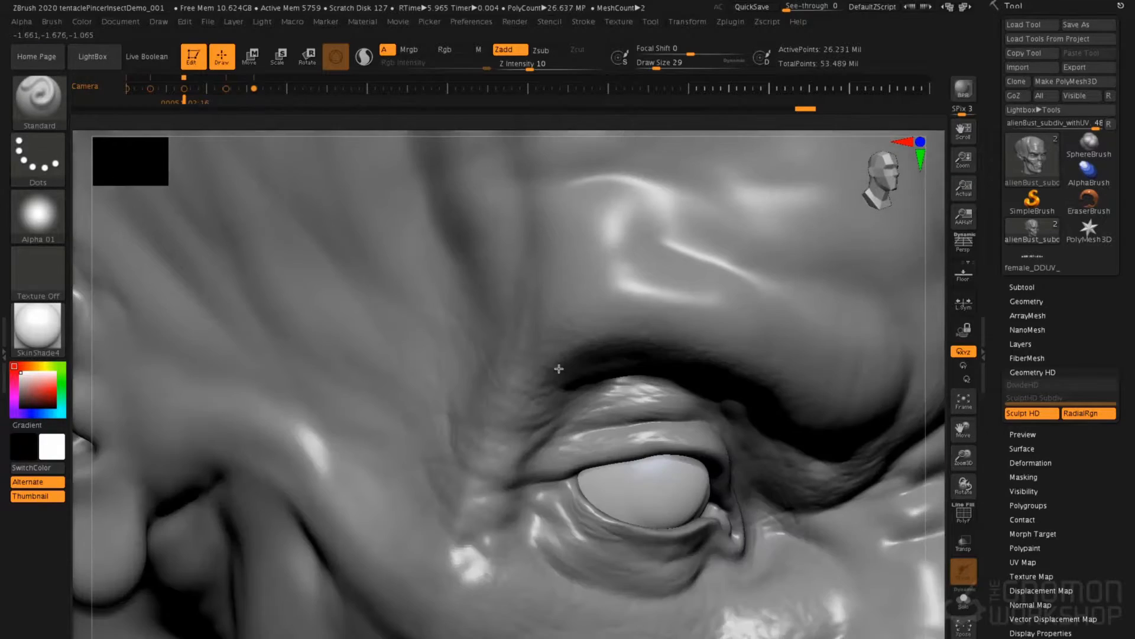
# - Carve fine wrinkles beneath the lower eyelid toward the eye's inner corner with DamStandard at draw size 29
pyautogui.moveTo(555, 371)
pyautogui.keyDown('alt'); pyautogui.mouseDown(button='right')
pyautogui.moveTo(591, 414)
pyautogui.moveTo(623, 518)
pyautogui.moveTo(583, 482)
pyautogui.moveTo(678, 469)
pyautogui.moveTo(665, 464)
pyautogui.moveTo(652, 497)
pyautogui.mouseUp(button='right'); pyautogui.keyUp('alt')
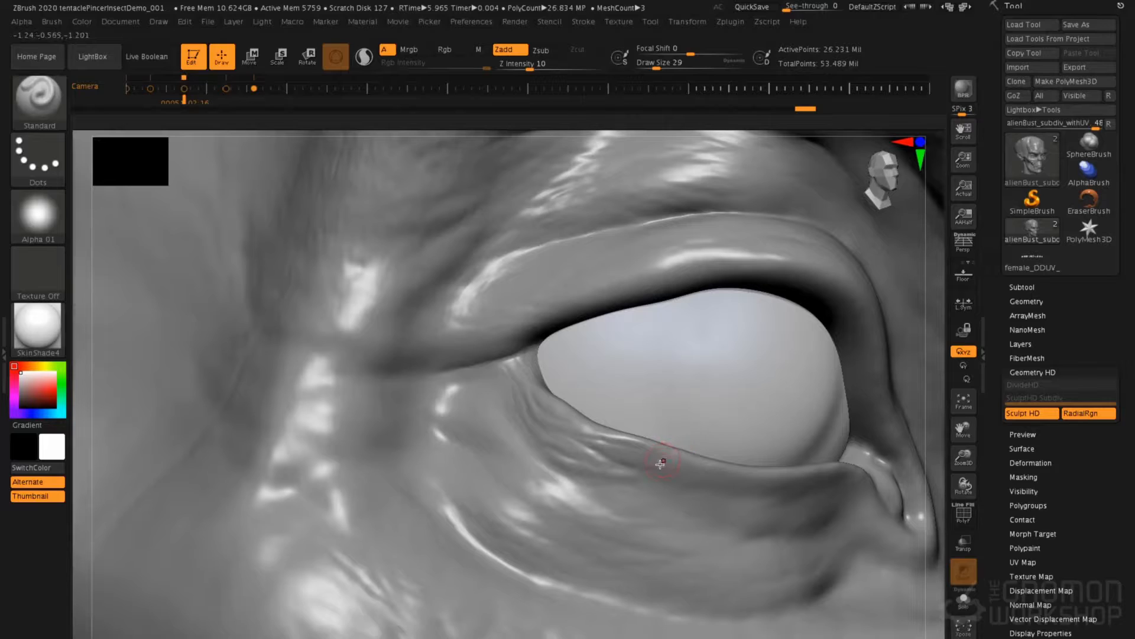
pyautogui.press('b')
pyautogui.press('d')
pyautogui.press('s')
pyautogui.moveTo(627, 466)
pyautogui.mouseDown()
pyautogui.moveTo(734, 492)
pyautogui.moveTo(718, 482)
pyautogui.mouseUp()
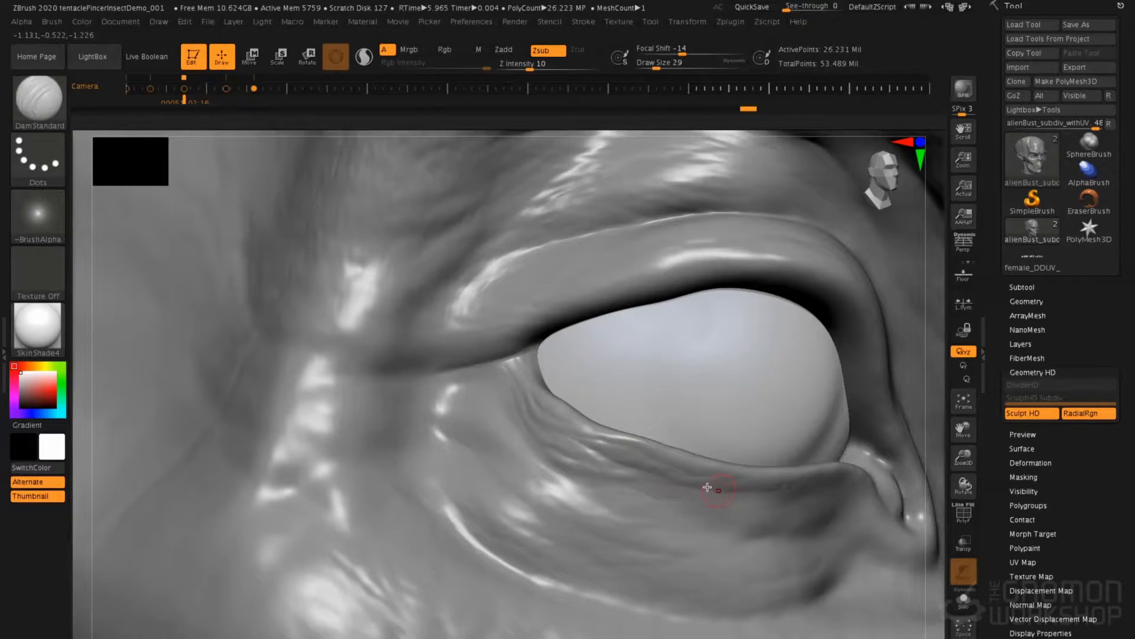
pyautogui.moveTo(709, 490); pyautogui.dragTo(746, 489, button='right')
pyautogui.moveTo(746, 488); pyautogui.dragTo(787, 485)
pyautogui.keyDown('alt'); pyautogui.moveTo(839, 497); pyautogui.dragTo(726, 450, button='right'); pyautogui.keyUp('alt')
pyautogui.moveTo(651, 454); pyautogui.dragTo(751, 452)
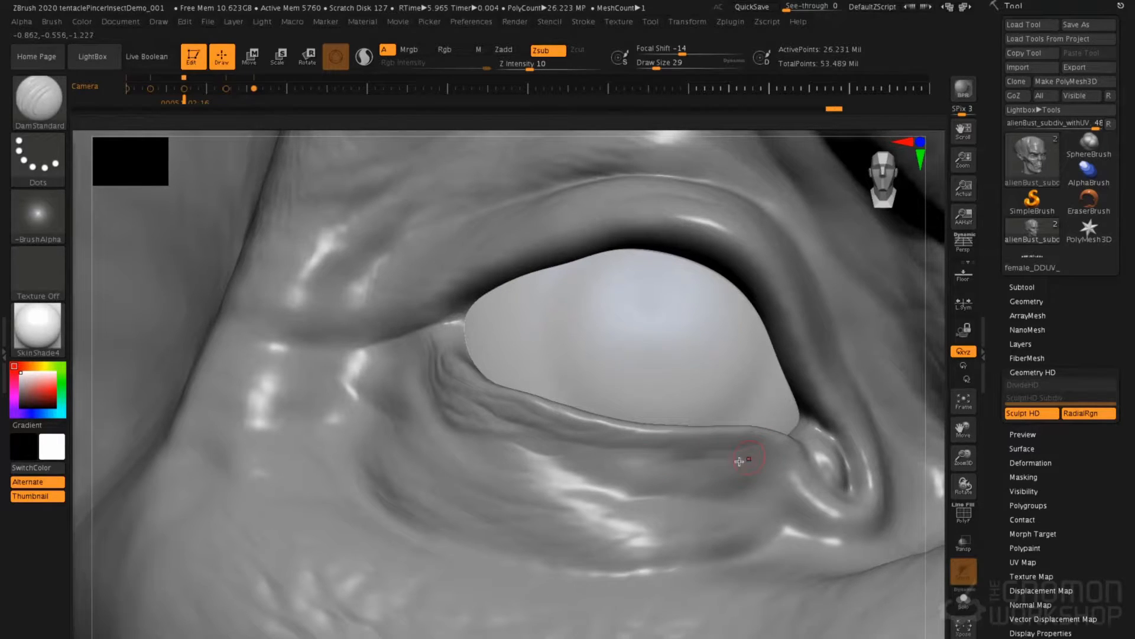
pyautogui.moveTo(716, 492); pyautogui.dragTo(751, 478)
pyautogui.moveTo(643, 493)
pyautogui.mouseDown()
pyautogui.moveTo(568, 478)
pyautogui.moveTo(584, 479)
pyautogui.moveTo(581, 452)
pyautogui.moveTo(762, 464)
pyautogui.mouseUp()
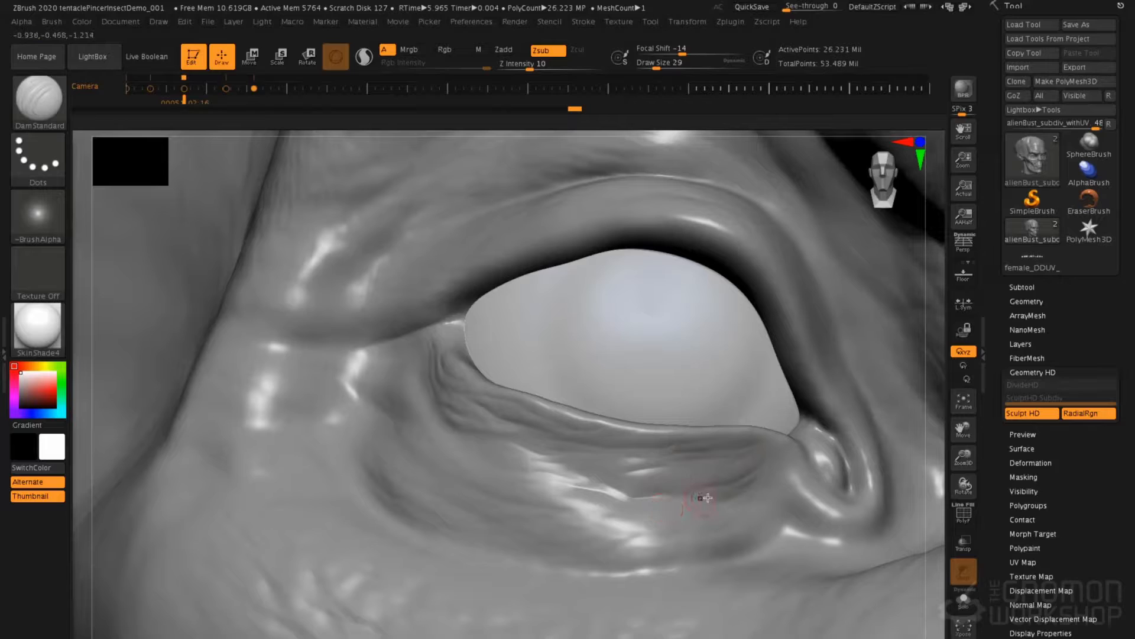
# - Carve fine DamStandard wrinkles curving down from the eye's outer corner at draw size 29
pyautogui.press('b')
pyautogui.press('s')
pyautogui.press('t')
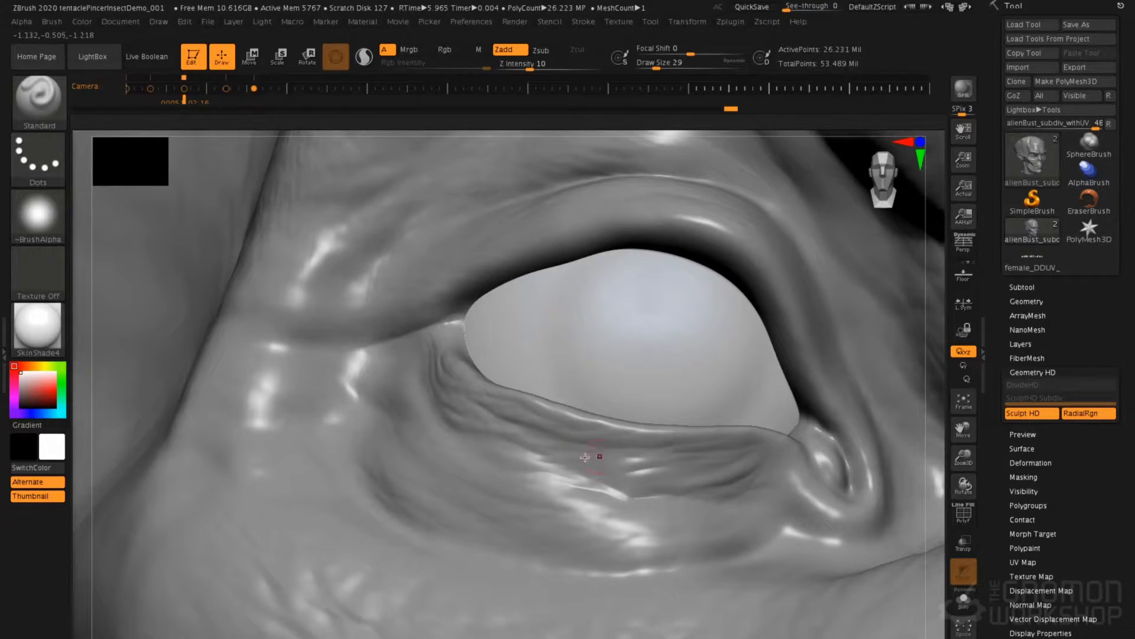
pyautogui.press('b')
pyautogui.press('d')
pyautogui.press('s')
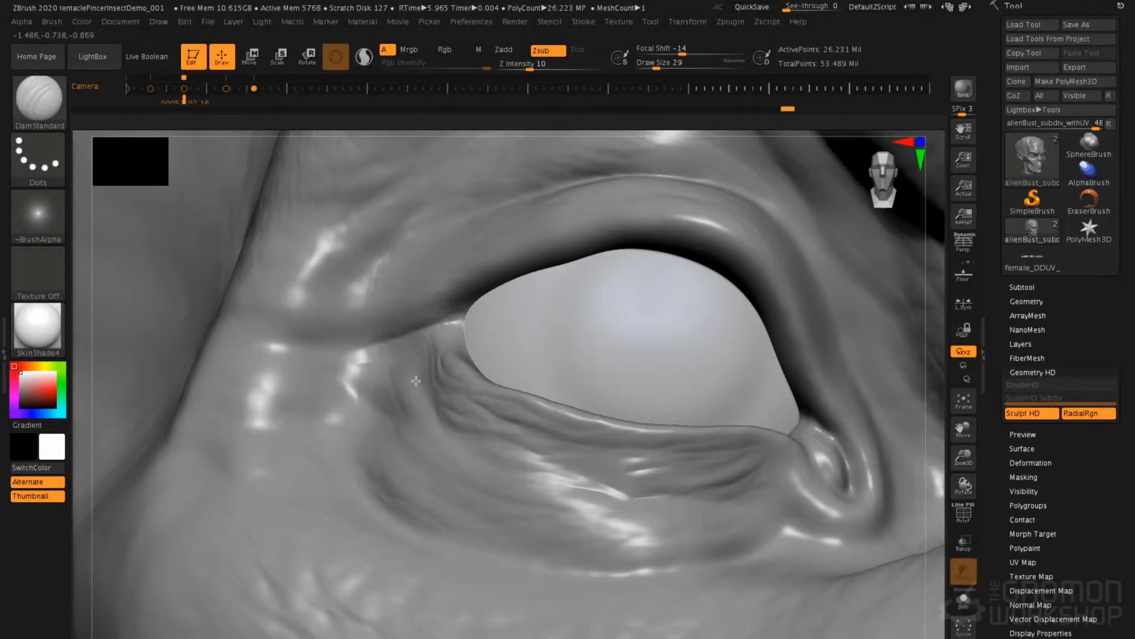
pyautogui.moveTo(419, 371); pyautogui.dragTo(417, 404)
# - Carve more DamStandard wrinkles across the eye bag, from its outer side to the crease near the inner corner
pyautogui.moveTo(542, 470); pyautogui.dragTo(700, 490)
pyautogui.moveTo(611, 488); pyautogui.dragTo(708, 467)
pyautogui.moveTo(647, 502)
pyautogui.mouseDown()
pyautogui.moveTo(695, 496)
pyautogui.moveTo(719, 520)
pyautogui.mouseUp()
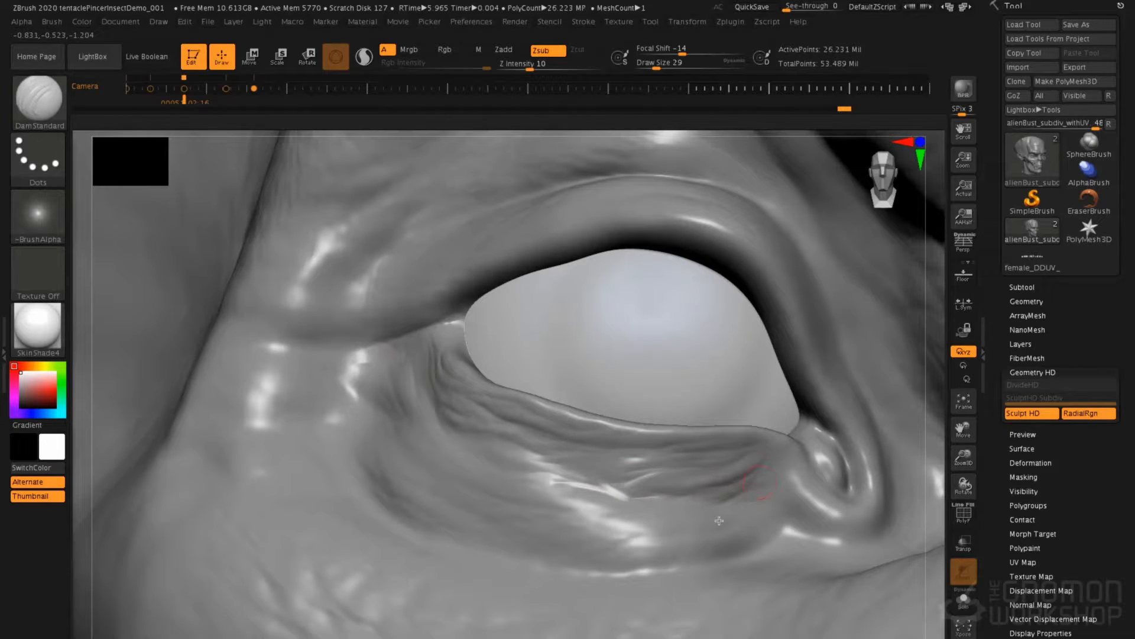
pyautogui.moveTo(694, 562)
pyautogui.mouseDown()
pyautogui.moveTo(803, 515)
pyautogui.moveTo(753, 501)
pyautogui.moveTo(685, 530)
pyautogui.mouseUp()
pyautogui.moveTo(397, 407); pyautogui.dragTo(409, 350)
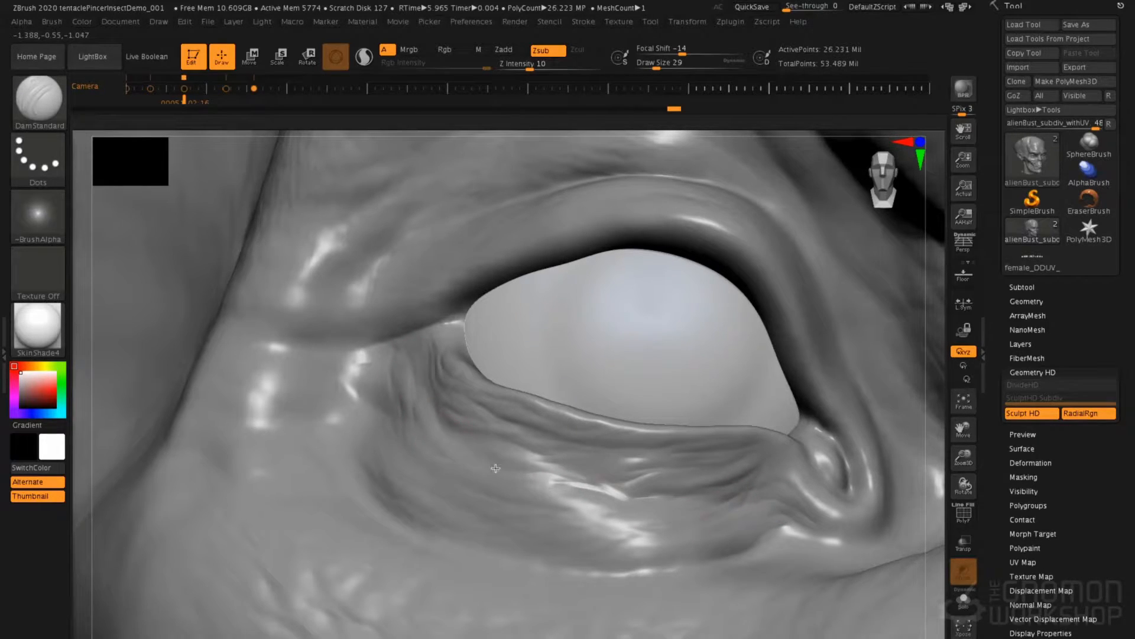
pyautogui.moveTo(511, 459); pyautogui.dragTo(484, 462)
pyautogui.moveTo(520, 504); pyautogui.dragTo(524, 506)
# - Build up the folds between the wrinkles across the middle of the eye bag with the Standard brush at draw size 29
pyautogui.press('b')
pyautogui.press('s')
pyautogui.press('t')
pyautogui.moveTo(466, 445)
pyautogui.mouseDown()
pyautogui.moveTo(545, 475)
pyautogui.moveTo(623, 451)
pyautogui.moveTo(708, 477)
pyautogui.mouseUp()
pyautogui.moveTo(559, 500); pyautogui.dragTo(612, 512)
pyautogui.moveTo(701, 500); pyautogui.dragTo(604, 508)
pyautogui.moveTo(685, 502); pyautogui.dragTo(597, 511)
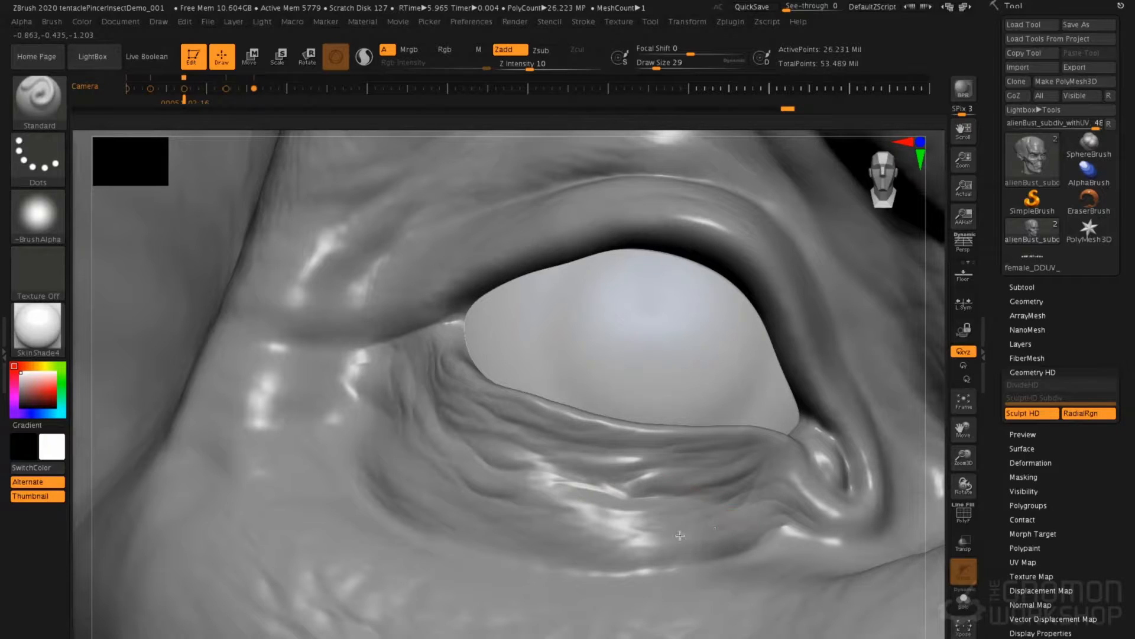
# - Raise the skin folds at the inner and outer ends of the eye bag with the Standard brush
pyautogui.moveTo(749, 492)
pyautogui.mouseDown()
pyautogui.moveTo(800, 500)
pyautogui.moveTo(801, 490)
pyautogui.mouseUp()
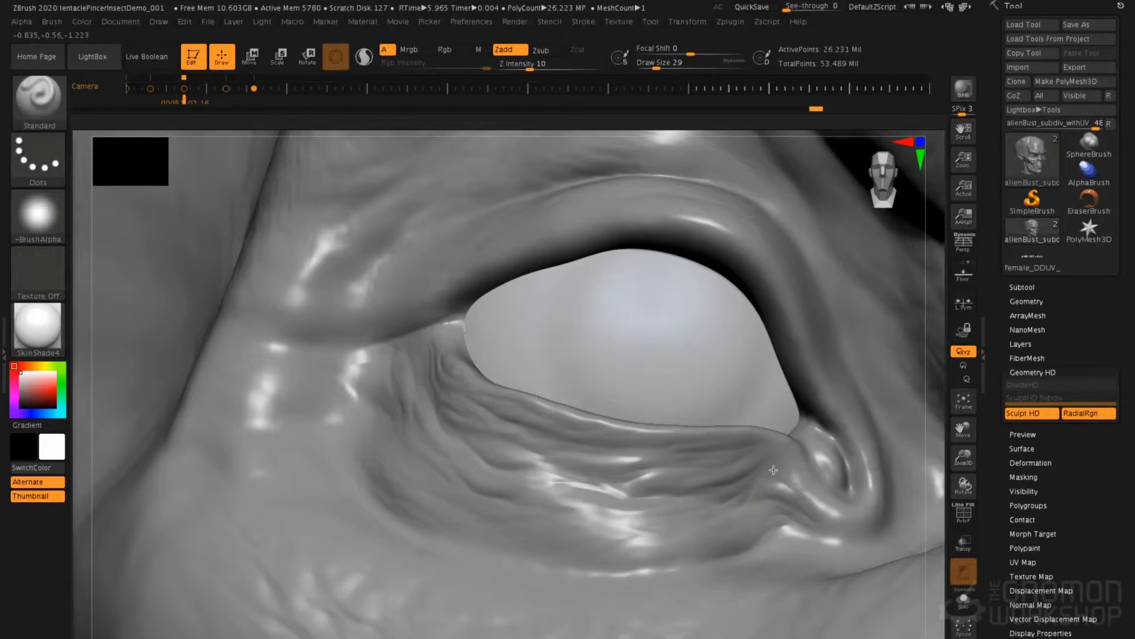
pyautogui.moveTo(724, 471); pyautogui.dragTo(776, 453)
pyautogui.moveTo(390, 392); pyautogui.dragTo(443, 402, button='right')
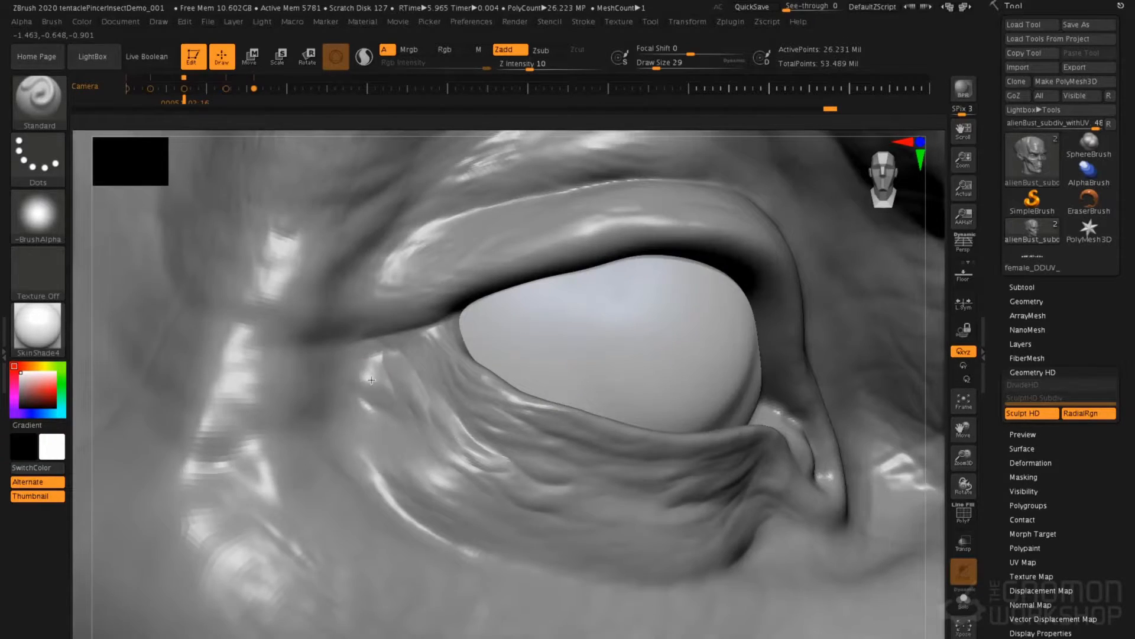
pyautogui.moveTo(384, 397); pyautogui.dragTo(376, 382)
pyautogui.moveTo(429, 469)
pyautogui.mouseDown()
pyautogui.moveTo(446, 479)
pyautogui.moveTo(435, 470)
pyautogui.moveTo(428, 480)
pyautogui.moveTo(423, 526)
pyautogui.mouseUp()
# - Deepen the wrinkles along the outer side and lower edge of the eye bag with DamStandard at draw size 51
pyautogui.press('b')
pyautogui.press('d')
pyautogui.press('s')
pyautogui.moveTo(388, 417); pyautogui.dragTo(393, 456)
pyautogui.press('space')
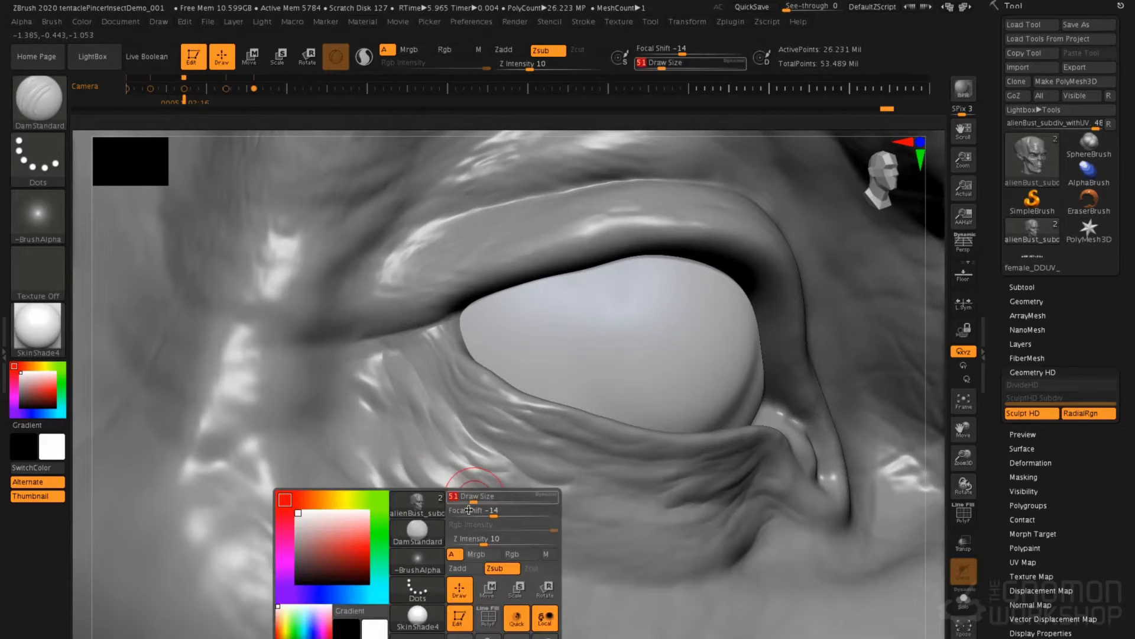
pyautogui.moveTo(468, 491)
pyautogui.mouseDown()
pyautogui.moveTo(527, 522)
pyautogui.moveTo(571, 519)
pyautogui.moveTo(595, 531)
pyautogui.moveTo(540, 537)
pyautogui.mouseUp()
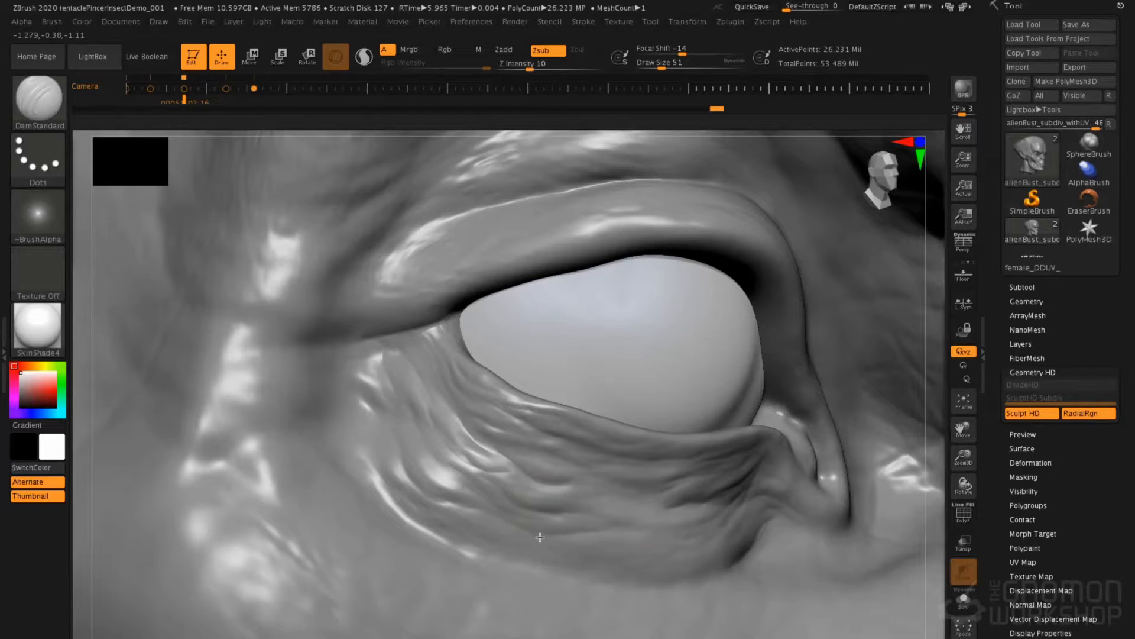
pyautogui.moveTo(474, 553); pyautogui.dragTo(598, 562)
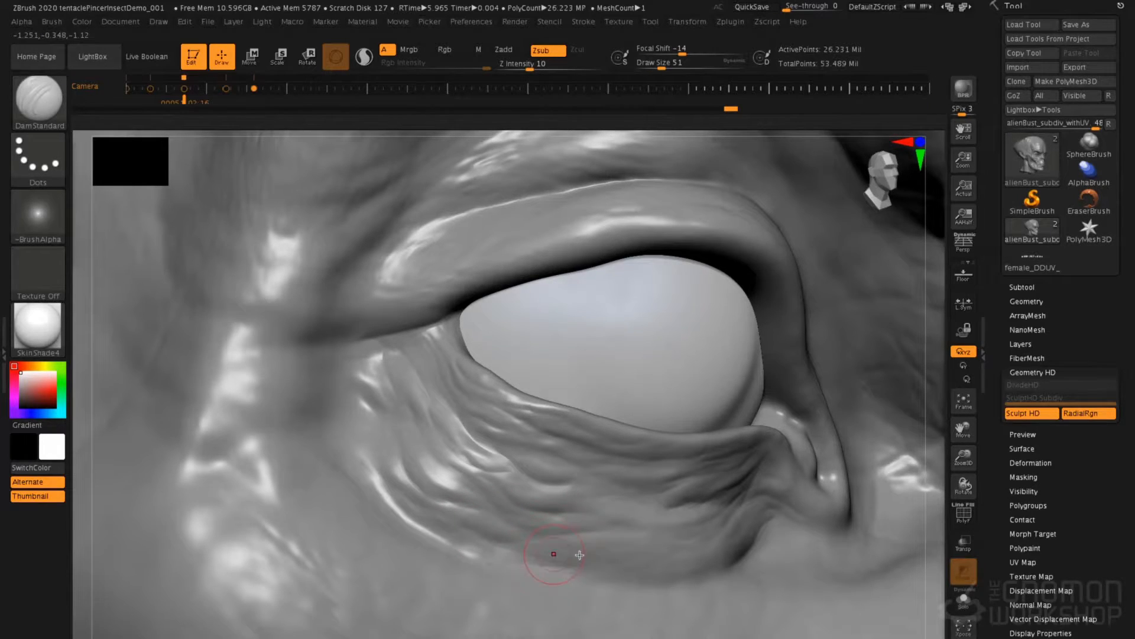
pyautogui.moveTo(699, 530); pyautogui.dragTo(705, 528)
pyautogui.moveTo(639, 513); pyautogui.dragTo(701, 537, button='right')
pyautogui.moveTo(703, 539)
pyautogui.mouseDown()
pyautogui.moveTo(654, 560)
pyautogui.moveTo(581, 555)
pyautogui.mouseUp()
pyautogui.moveTo(356, 431)
pyautogui.mouseDown()
pyautogui.moveTo(368, 401)
pyautogui.moveTo(387, 481)
pyautogui.moveTo(358, 390)
pyautogui.moveTo(434, 388)
pyautogui.moveTo(465, 420)
pyautogui.mouseUp()
# - Build up the folds between the wrinkles at the eye's outer corner with the Standard brush at draw size 37
pyautogui.press('b')
pyautogui.press('s')
pyautogui.press('t')
pyautogui.moveTo(425, 349); pyautogui.dragTo(452, 423)
pyautogui.press('space')
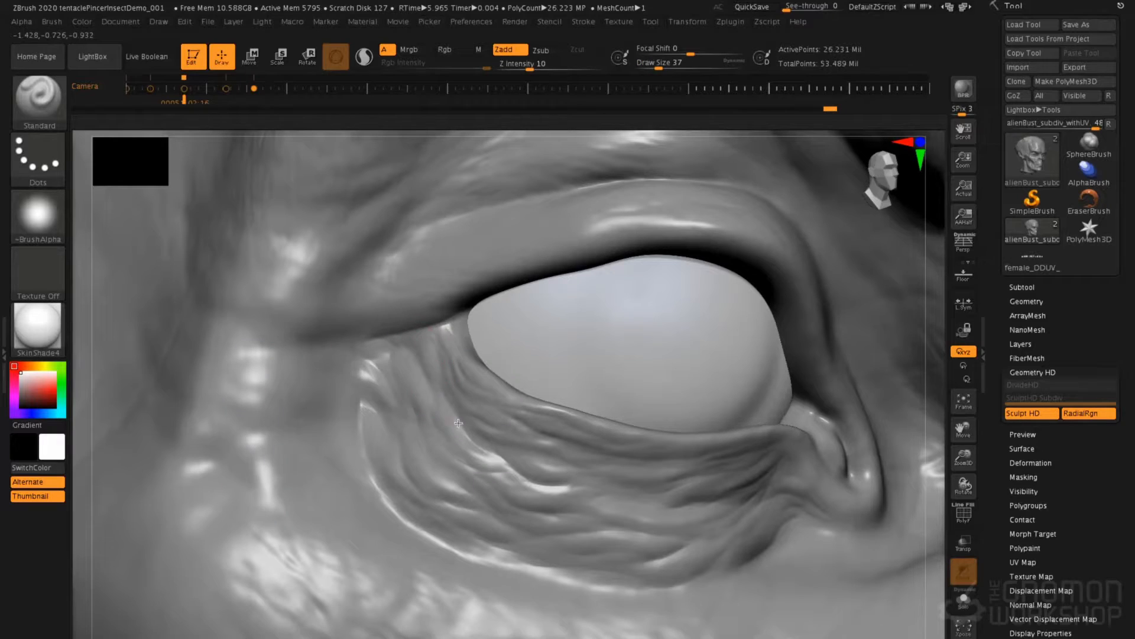
pyautogui.moveTo(535, 457); pyautogui.dragTo(586, 467)
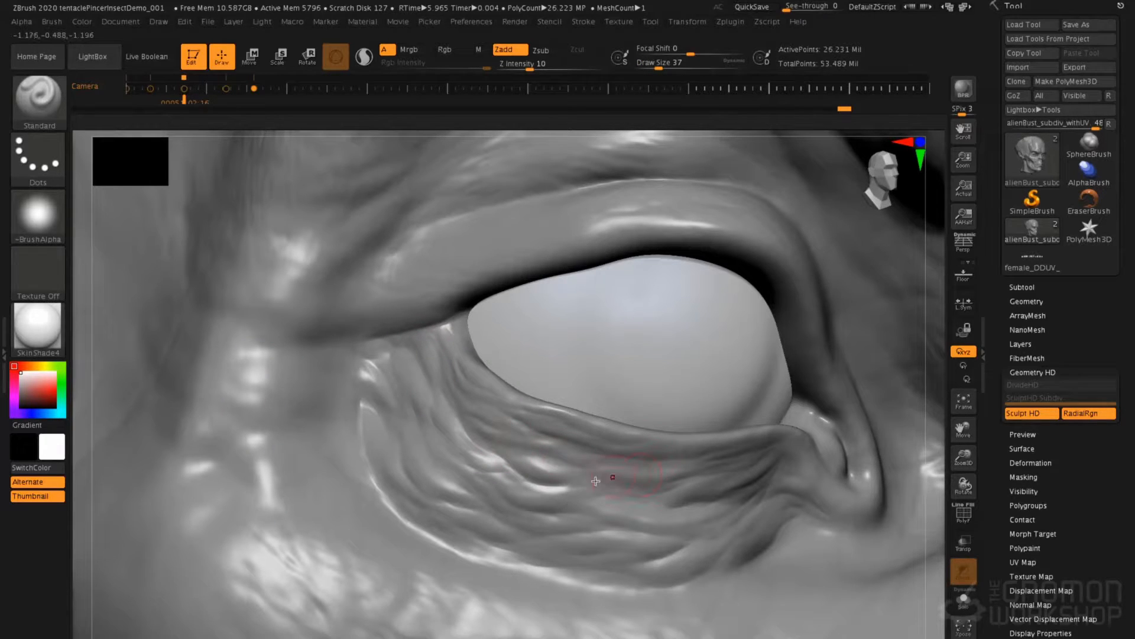
# - Build up the folds toward the inner corner and along the eye bag's lower edge with the Standard brush
pyautogui.moveTo(688, 478); pyautogui.dragTo(679, 440)
pyautogui.moveTo(659, 444); pyautogui.dragTo(583, 465, button='right')
pyautogui.moveTo(571, 475); pyautogui.dragTo(675, 443)
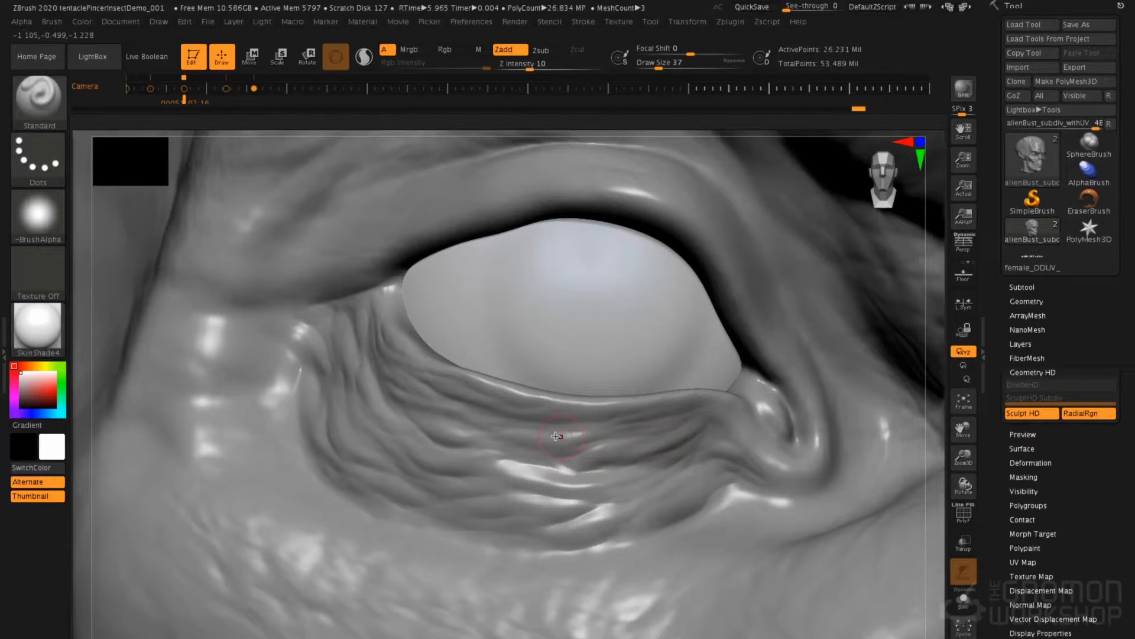
pyautogui.moveTo(732, 412)
pyautogui.mouseDown()
pyautogui.moveTo(747, 470)
pyautogui.moveTo(586, 533)
pyautogui.mouseUp()
pyautogui.moveTo(444, 539); pyautogui.dragTo(521, 545)
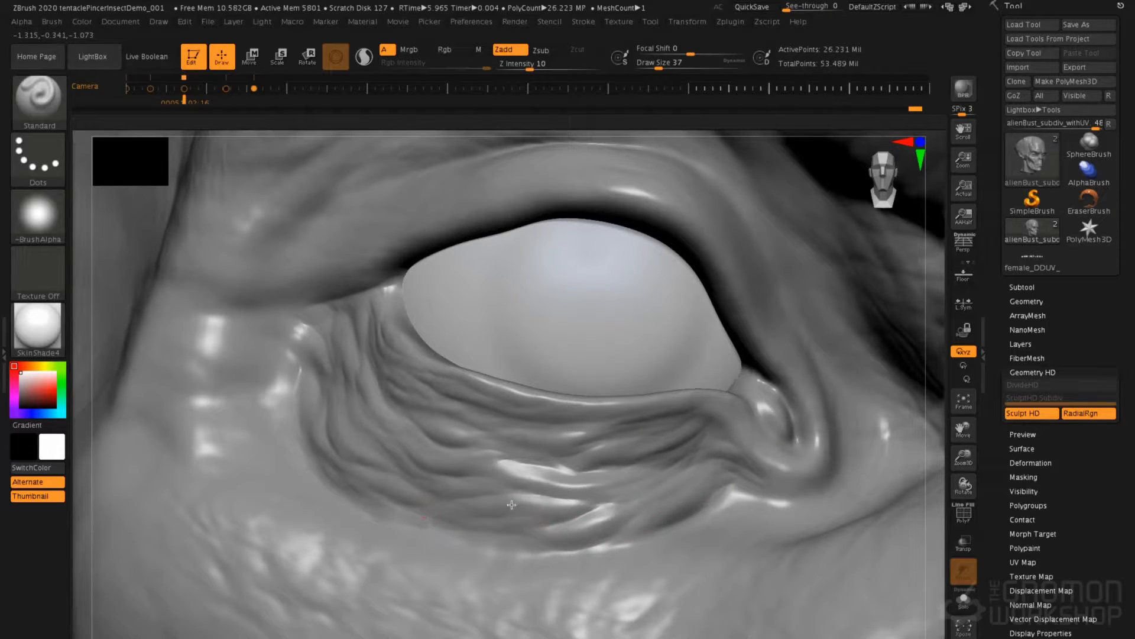
pyautogui.hotkey('ctrl', 'z')
pyautogui.hotkey('ctrl', 'z')
pyautogui.hotkey('ctrl', 'z')
pyautogui.hotkey('ctrl', 'z')
pyautogui.hotkey('ctrl', 'z')
pyautogui.hotkey('ctrl', 'z')
pyautogui.hotkey('ctrl', 'z')
pyautogui.hotkey('ctrl', 'z')
pyautogui.hotkey('ctrl', 'z')
pyautogui.hotkey('ctrl', 'z')
pyautogui.hotkey('ctrl', 'z')
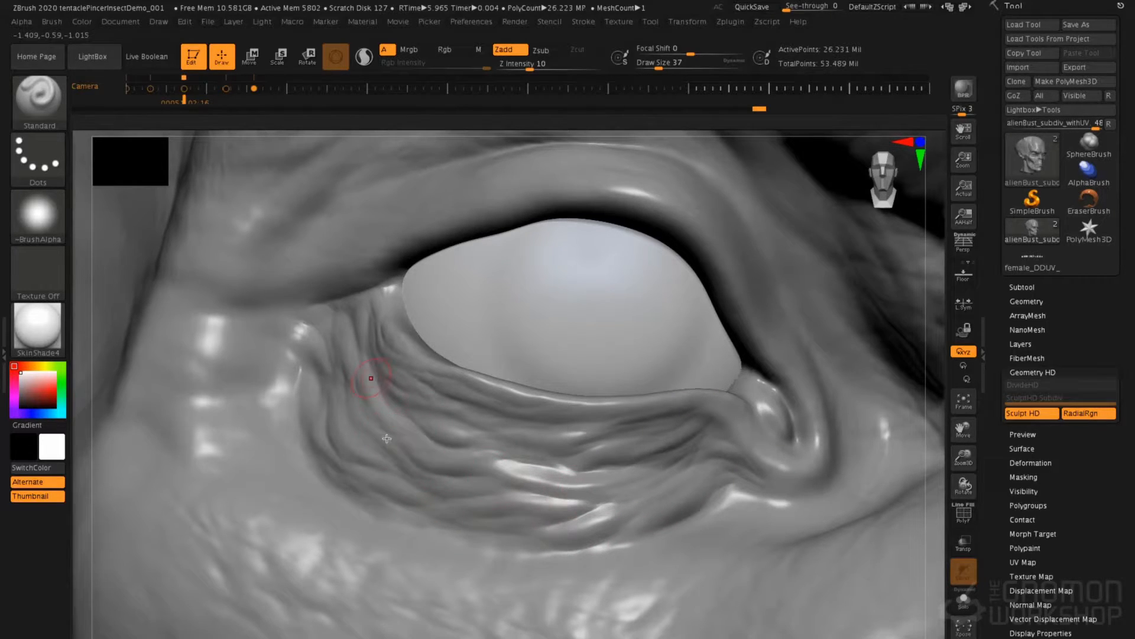
# - Swell the folds along the outer and lower edge of the eye bag with the Standard brush at draw size 56
pyautogui.moveTo(310, 386)
pyautogui.mouseDown()
pyautogui.moveTo(304, 423)
pyautogui.moveTo(300, 392)
pyautogui.moveTo(278, 385)
pyautogui.moveTo(290, 369)
pyautogui.moveTo(296, 378)
pyautogui.mouseUp()
pyautogui.press('space')
pyautogui.click(317, 401)
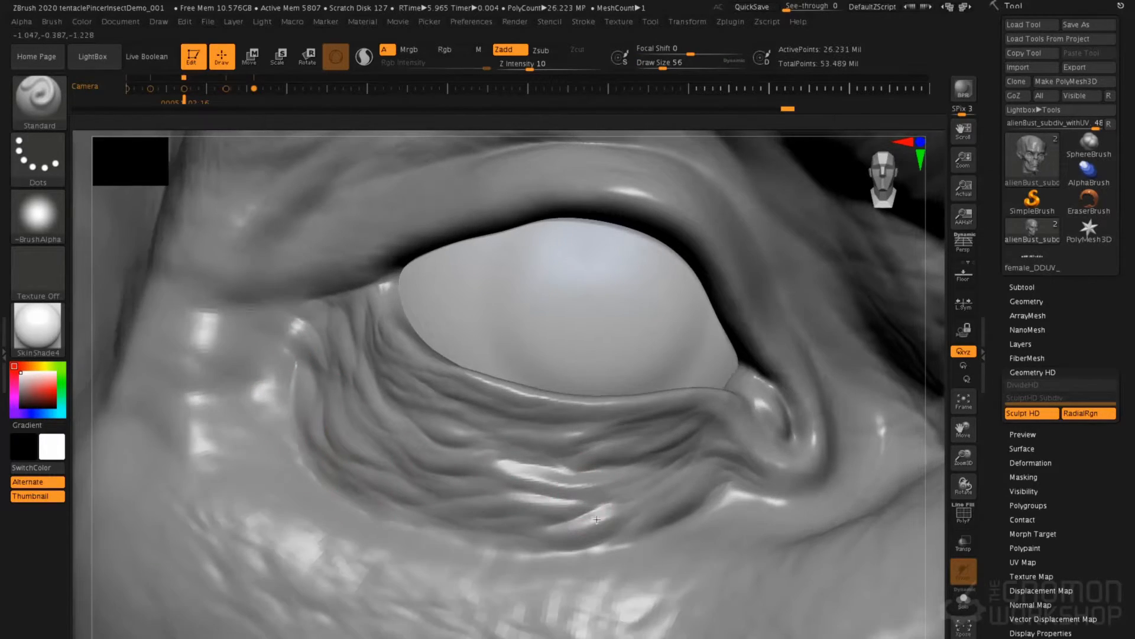
# - Refine the small folds below the lower lid and outer corner with the Standard brush at draw size 33
pyautogui.moveTo(596, 522); pyautogui.dragTo(653, 519, button='right')
pyautogui.press('space')
pyautogui.click(639, 464)
pyautogui.moveTo(650, 452); pyautogui.dragTo(633, 465)
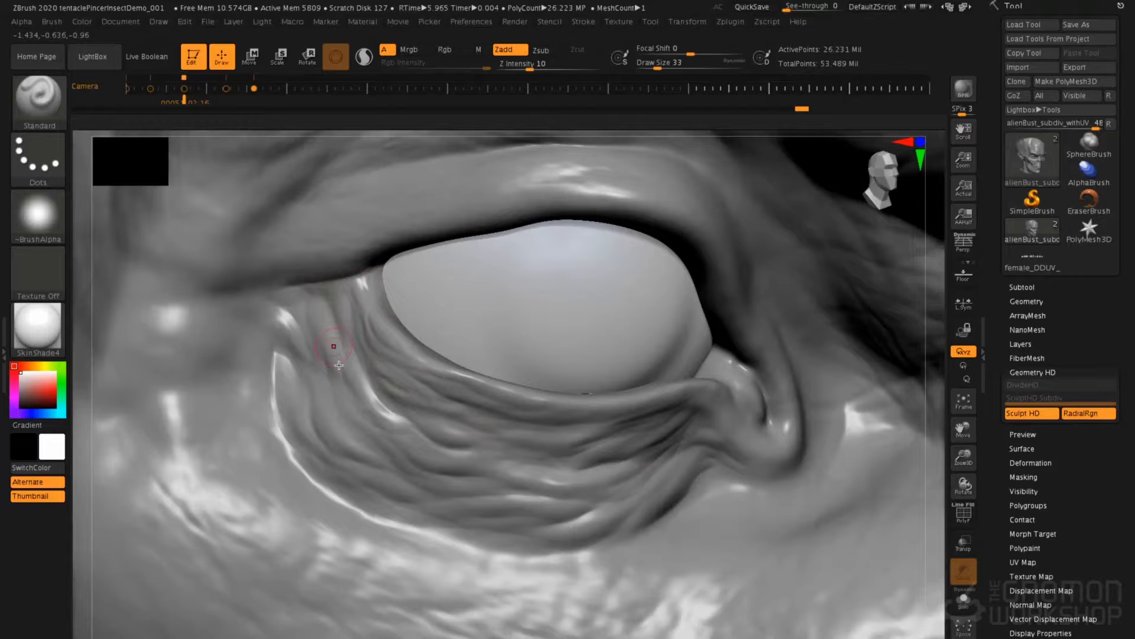
pyautogui.moveTo(320, 354); pyautogui.dragTo(356, 460)
pyautogui.moveTo(281, 362); pyautogui.dragTo(375, 444)
# - Cut fine wrinkles across the middle folds of the eye bag with DamStandard at draw size 33
pyautogui.press('b')
pyautogui.press('d')
pyautogui.press('s')
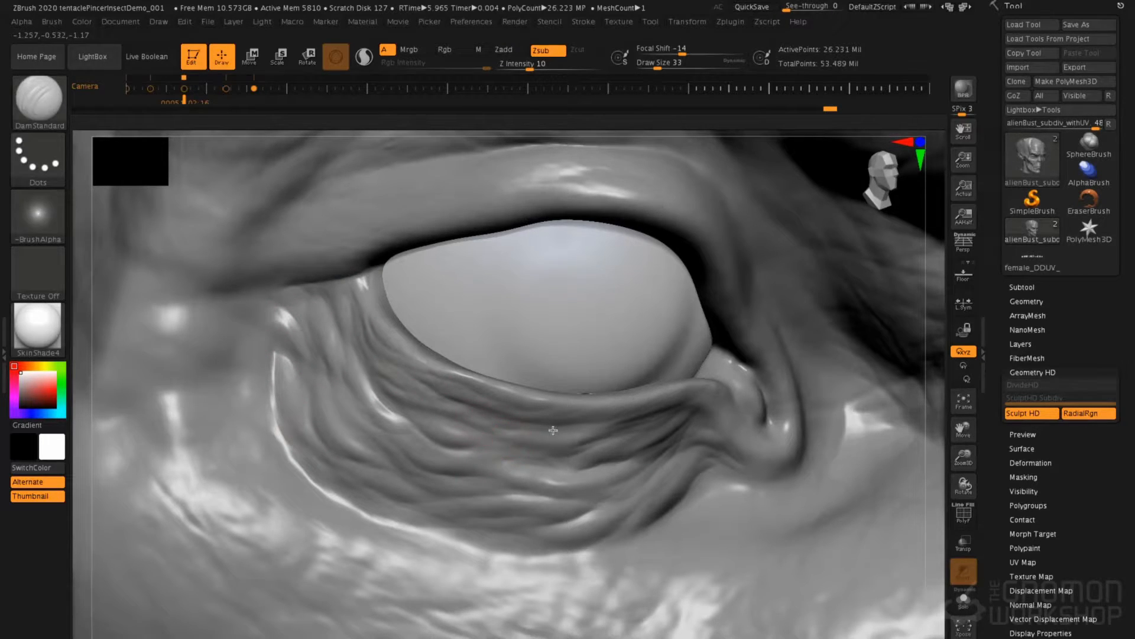
pyautogui.moveTo(542, 454); pyautogui.dragTo(463, 453)
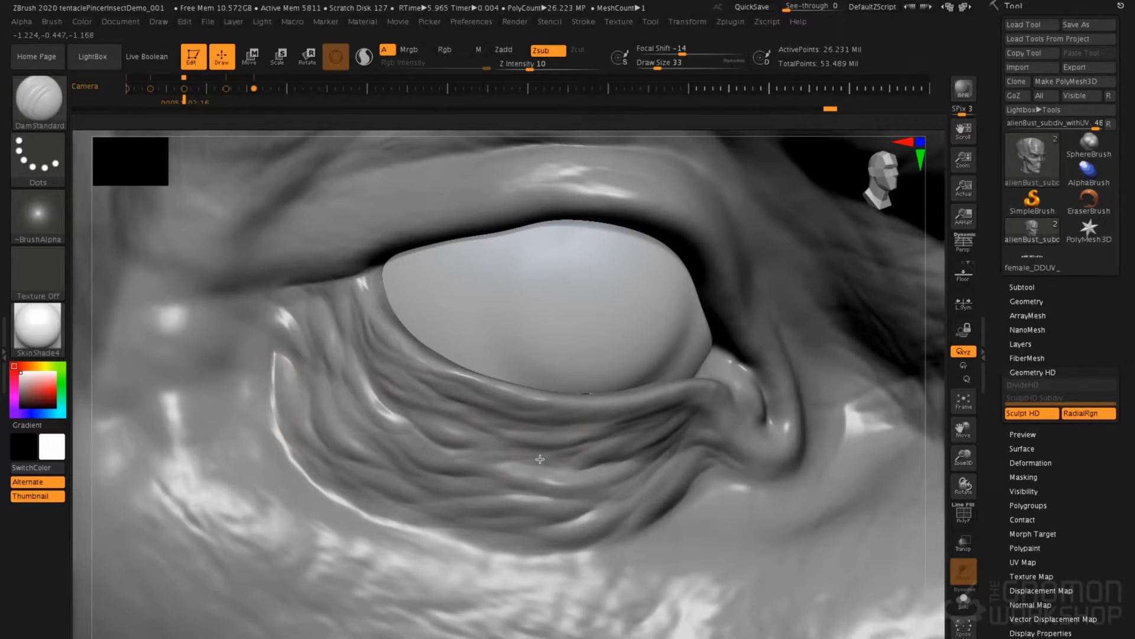
pyautogui.moveTo(547, 435); pyautogui.dragTo(463, 429)
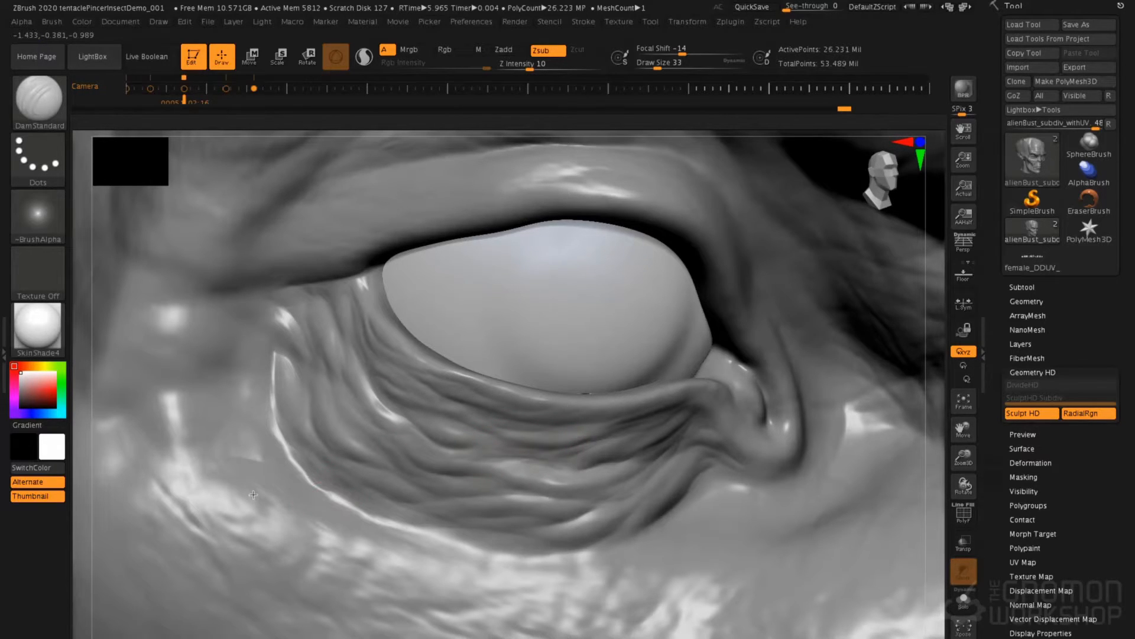
# - Sharpen the crease along the eye bag's lower edge and beneath the inner corner with DamStandard at draw size 33
pyautogui.moveTo(310, 496); pyautogui.dragTo(363, 527, button='right')
pyautogui.moveTo(431, 528)
pyautogui.mouseDown()
pyautogui.moveTo(471, 548)
pyautogui.moveTo(520, 538)
pyautogui.mouseUp()
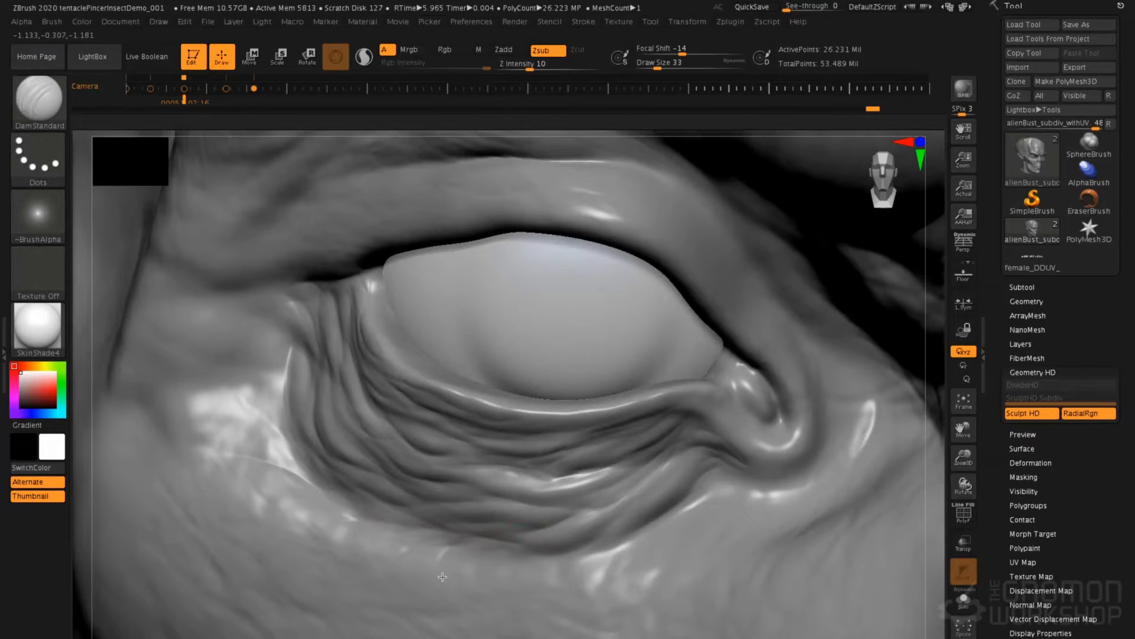
pyautogui.moveTo(593, 542)
pyautogui.mouseDown()
pyautogui.moveTo(568, 586)
pyautogui.moveTo(670, 516)
pyautogui.mouseUp()
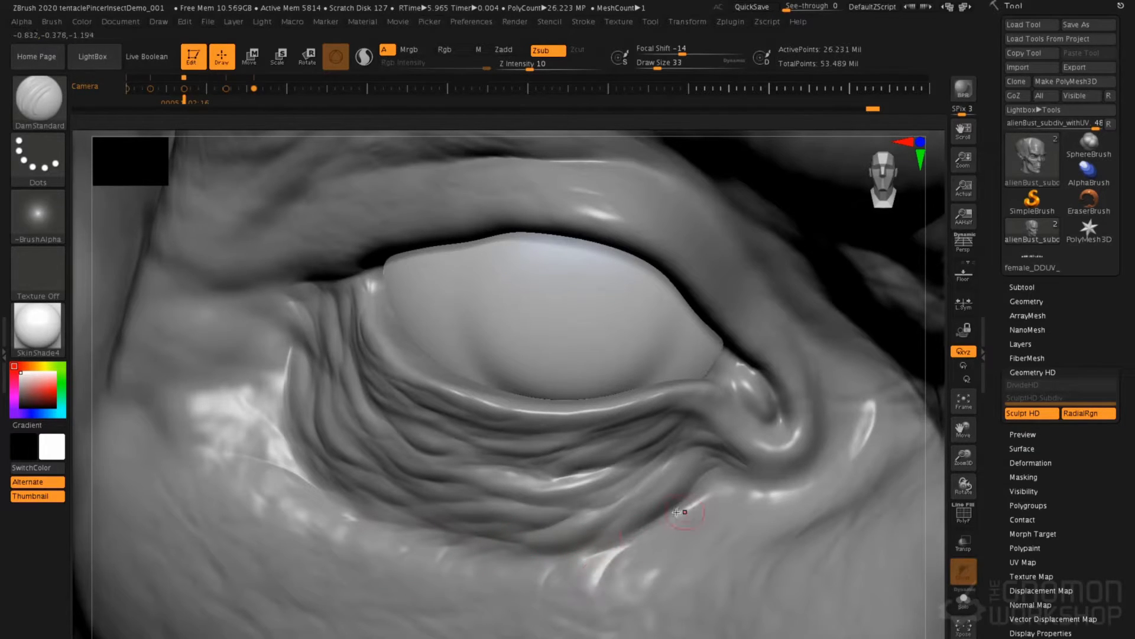
pyautogui.moveTo(758, 492); pyautogui.dragTo(803, 487)
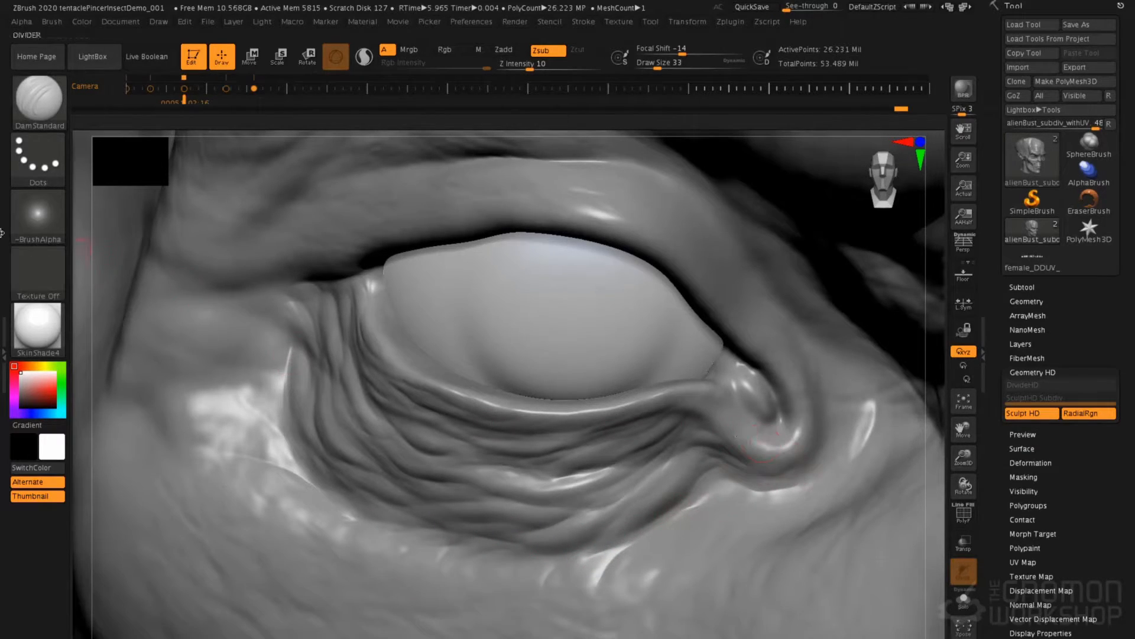
# - Add fine wrinkle texture around the eye's inner corner with the Standard brush and Alpha 58, using draw sizes 46 and 74
pyautogui.press('b')
pyautogui.press('s')
pyautogui.press('t')
pyautogui.click(37, 214)
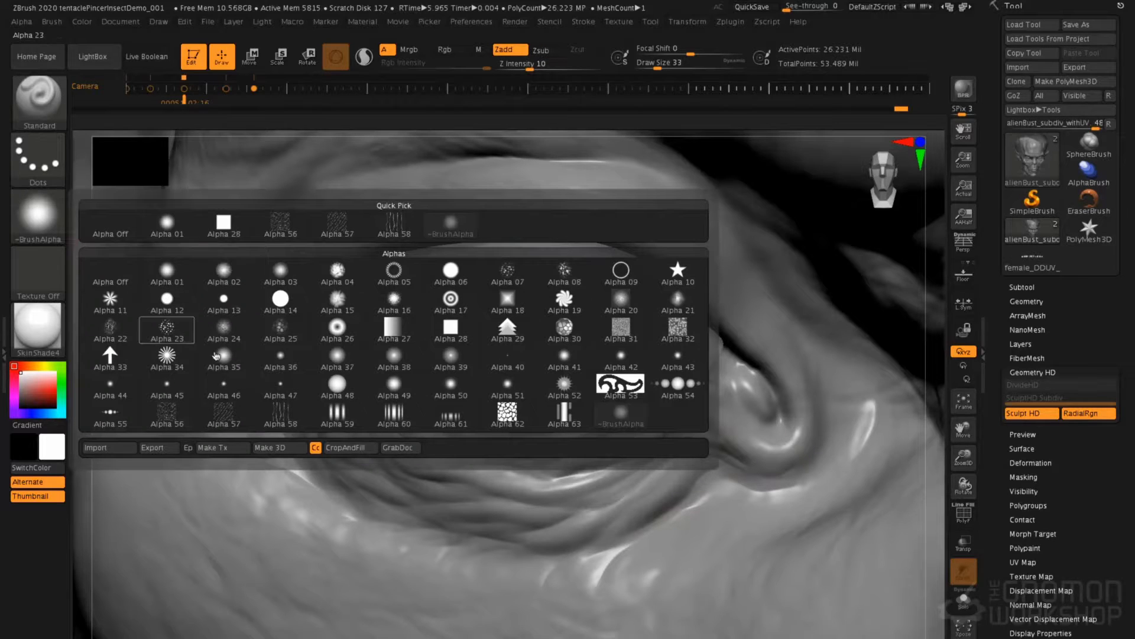
pyautogui.click(272, 414)
pyautogui.press('space')
pyautogui.moveTo(733, 427)
pyautogui.mouseDown()
pyautogui.moveTo(747, 426)
pyautogui.moveTo(736, 427)
pyautogui.mouseUp()
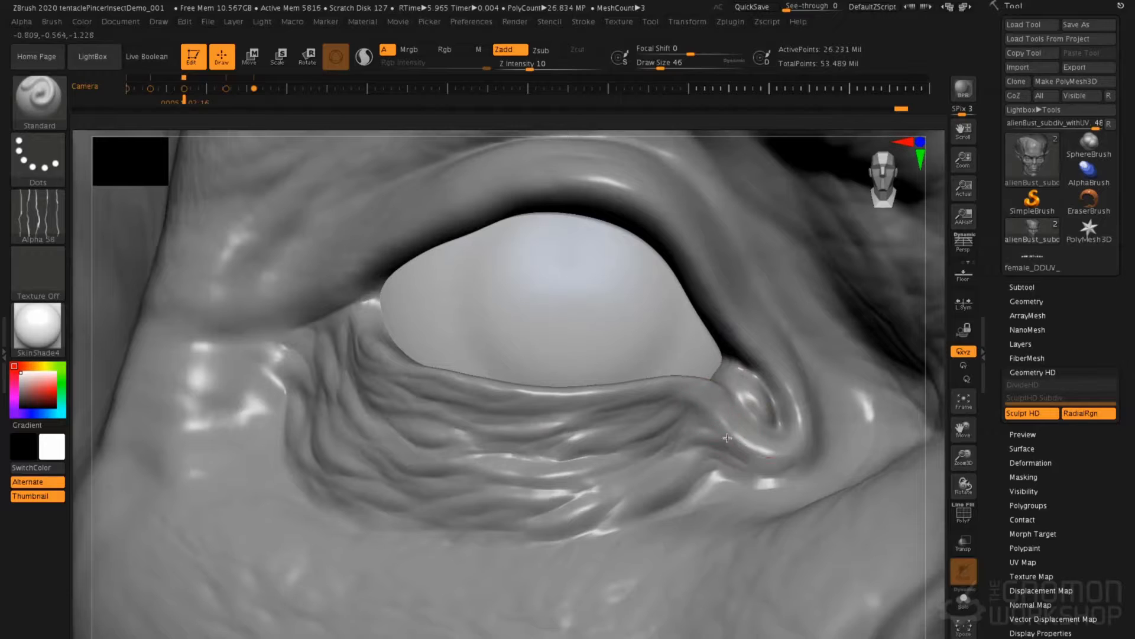
pyautogui.moveTo(701, 412)
pyautogui.mouseDown()
pyautogui.moveTo(712, 404)
pyautogui.moveTo(701, 441)
pyautogui.moveTo(789, 465)
pyautogui.moveTo(782, 503)
pyautogui.mouseUp()
pyautogui.press('space')
pyautogui.press('space')
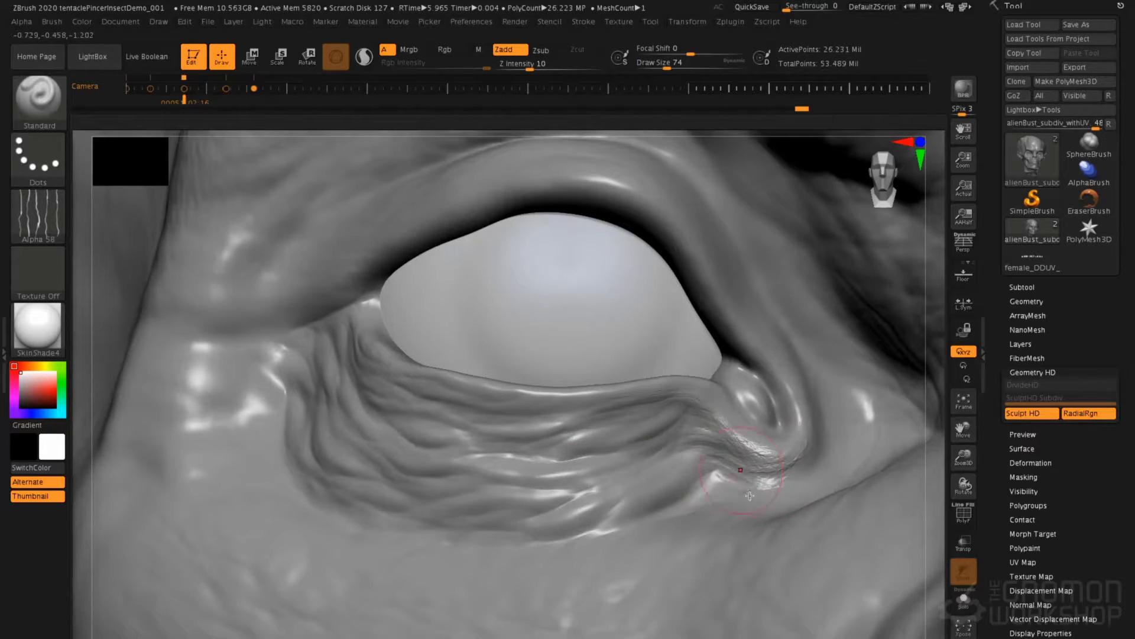
pyautogui.moveTo(694, 503); pyautogui.dragTo(793, 502, button='right')
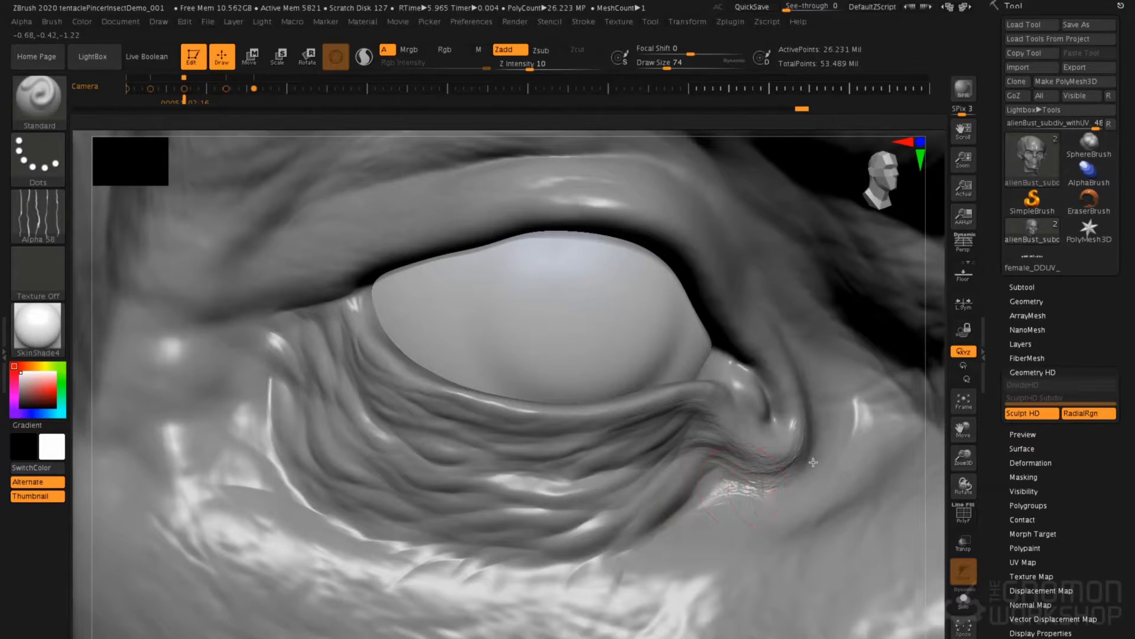
# - Switch to the ClayTubes brush with Alpha 58, draw size 87 and focal shift -1
pyautogui.press('space')
pyautogui.moveTo(285, 360); pyautogui.dragTo(256, 360)
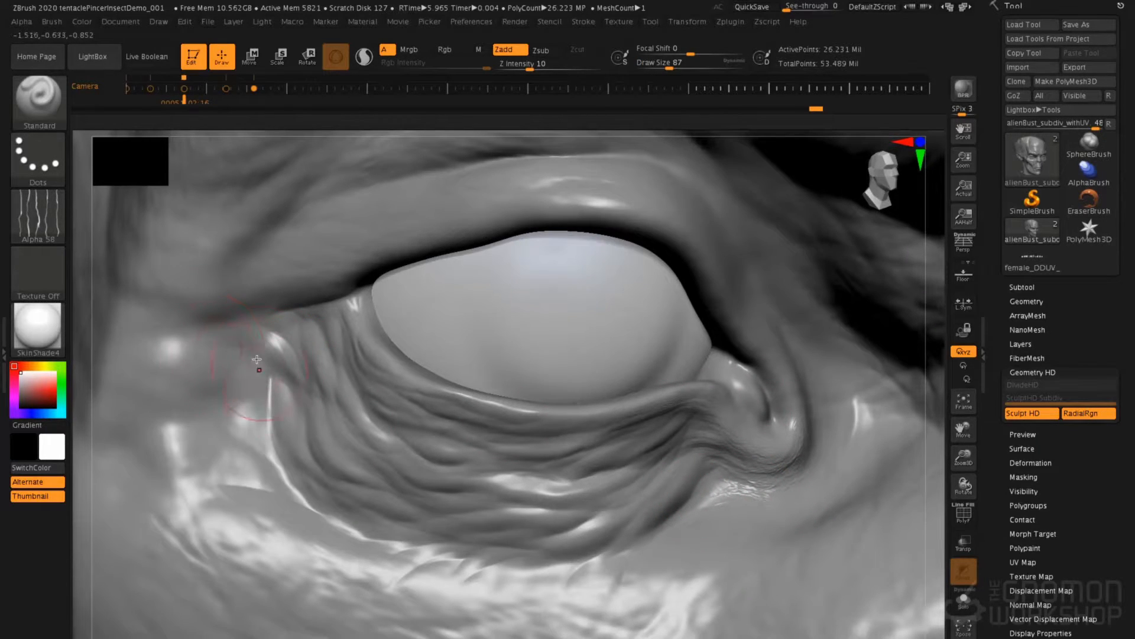
pyautogui.press('b')
pyautogui.press('c')
pyautogui.press('t')
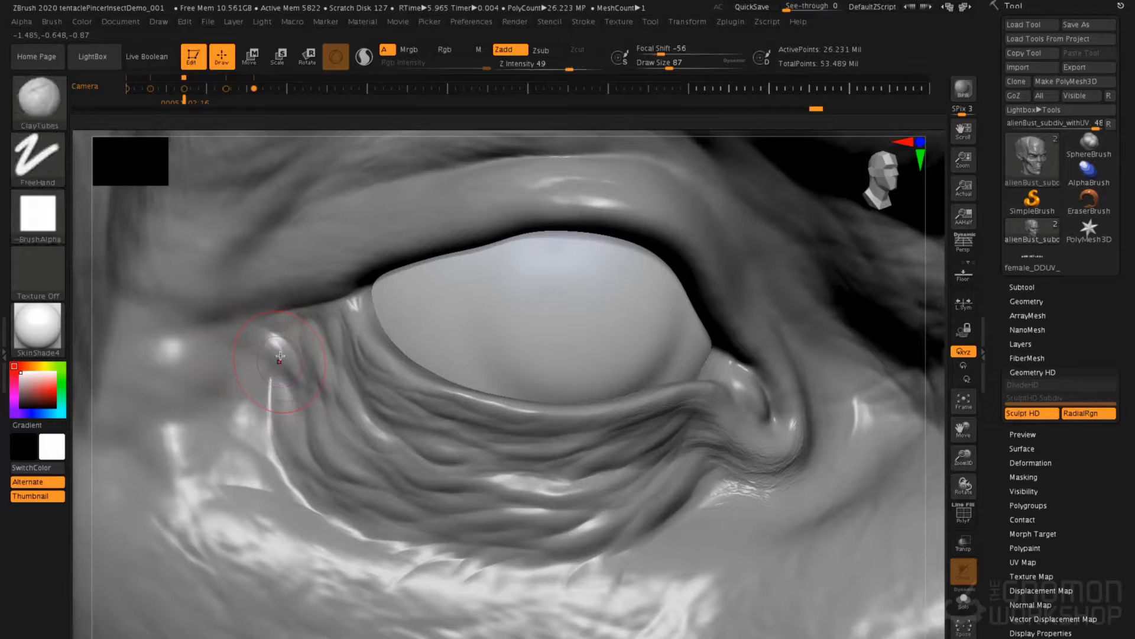
pyautogui.click(64, 239)
pyautogui.click(280, 412)
pyautogui.press('space')
pyautogui.moveTo(249, 357); pyautogui.dragTo(238, 356)
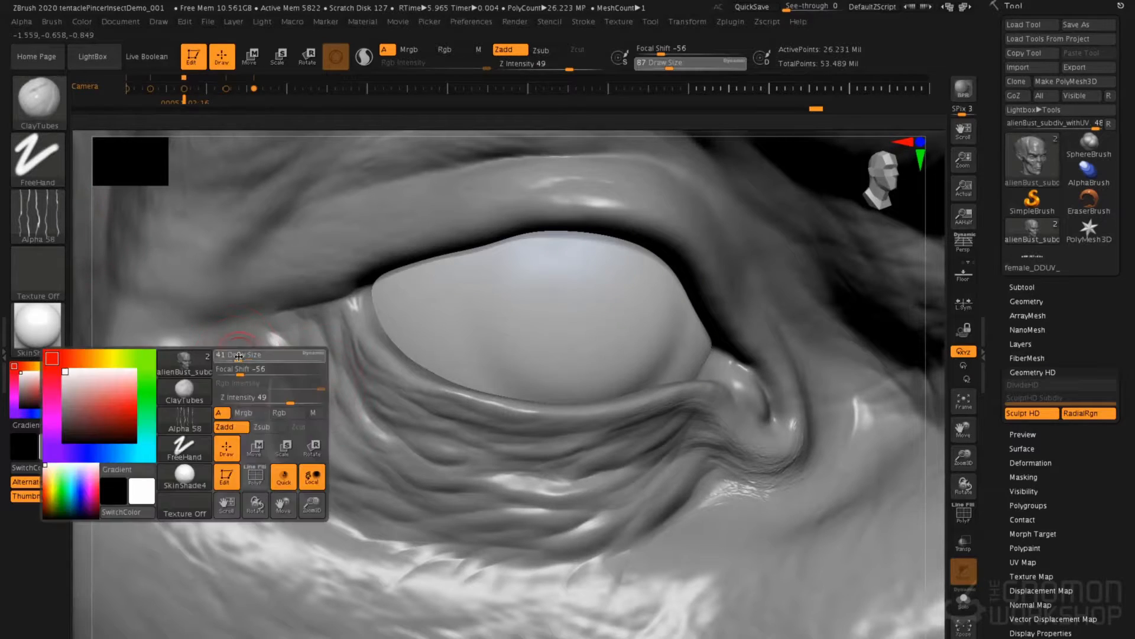
pyautogui.keyDown('alt'); pyautogui.moveTo(253, 393); pyautogui.dragTo(393, 393, button='right'); pyautogui.keyUp('alt')
pyautogui.press('space')
pyautogui.moveTo(401, 408)
pyautogui.mouseDown()
pyautogui.moveTo(425, 409)
pyautogui.moveTo(407, 393)
pyautogui.mouseUp()
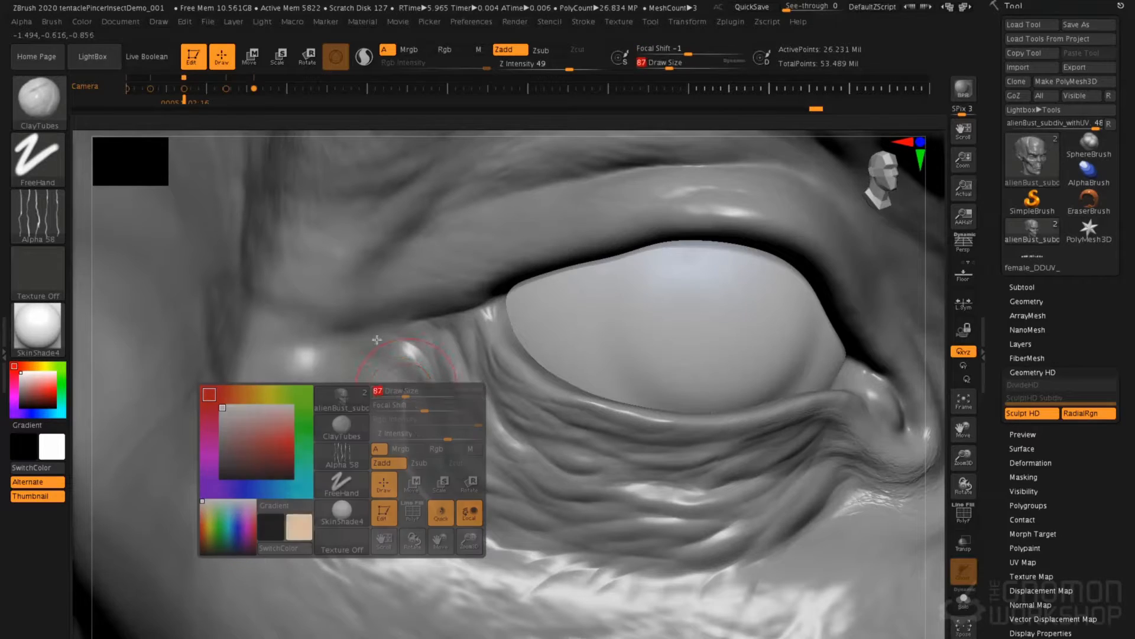
# - Undo the first ClayTubes stroke above the outer corner and texture the skin around that corner at Z Intensity 10
pyautogui.moveTo(313, 337); pyautogui.dragTo(414, 315)
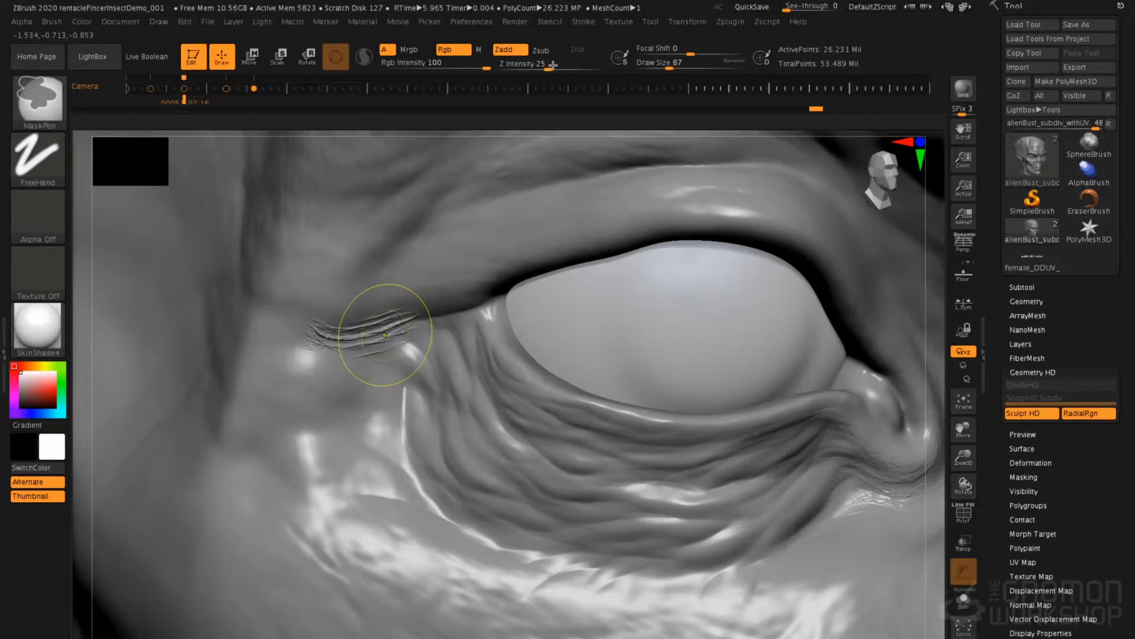
pyautogui.hotkey('ctrl', 'z')
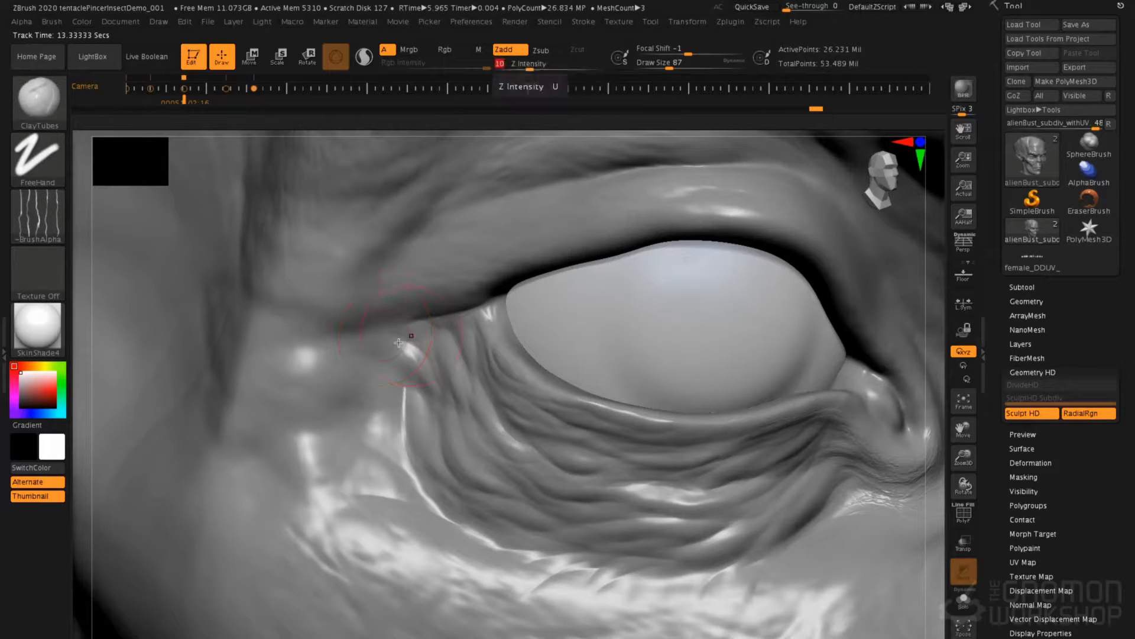
pyautogui.moveTo(342, 342); pyautogui.dragTo(414, 313)
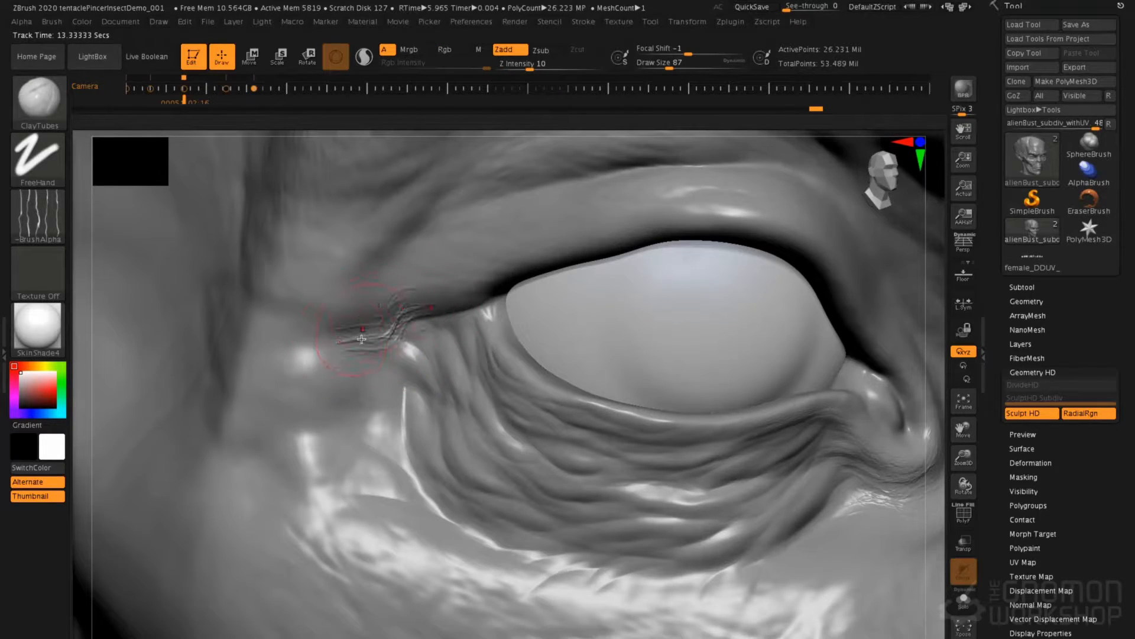
pyautogui.moveTo(433, 376)
pyautogui.mouseDown()
pyautogui.moveTo(433, 418)
pyautogui.moveTo(412, 468)
pyautogui.moveTo(406, 380)
pyautogui.moveTo(429, 319)
pyautogui.moveTo(417, 304)
pyautogui.moveTo(418, 313)
pyautogui.mouseUp()
# - Texture the outer part of the upper lid with ClayTubes at draw size 132 and Z Intensity 8
pyautogui.press('space')
pyautogui.click(353, 307)
pyautogui.press('space')
pyautogui.click(363, 299)
pyautogui.moveTo(335, 284); pyautogui.dragTo(474, 245)
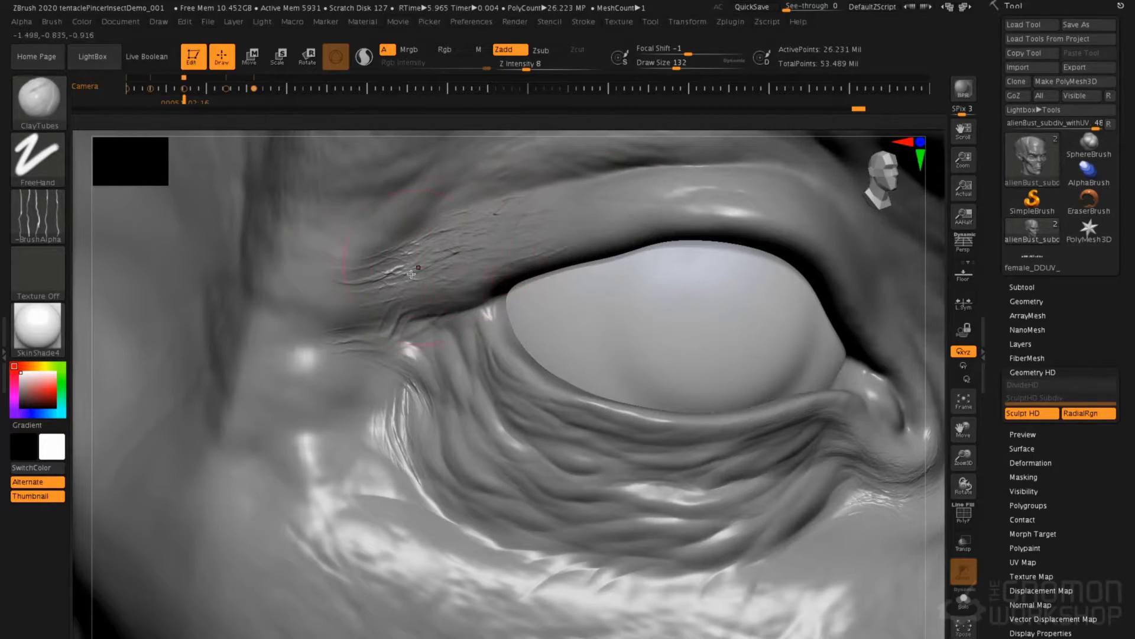
# - Wrinkle the upper lid's crease and outer fold with ClayTubes at draw size 177, smoothing the harsher marks
pyautogui.press('space')
pyautogui.moveTo(572, 221)
pyautogui.mouseDown()
pyautogui.moveTo(540, 168)
pyautogui.moveTo(653, 163)
pyautogui.mouseUp()
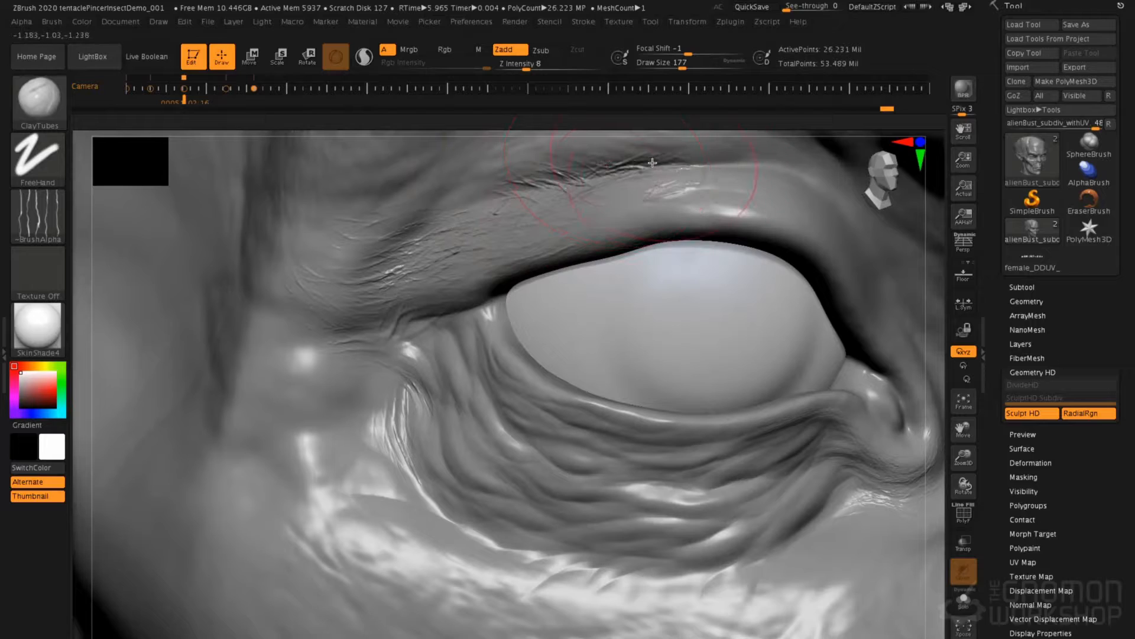
pyautogui.moveTo(475, 195); pyautogui.dragTo(497, 194)
pyautogui.keyDown('shift'); pyautogui.moveTo(461, 227); pyautogui.dragTo(379, 261); pyautogui.keyUp('shift')
pyautogui.moveTo(494, 191)
pyautogui.mouseDown()
pyautogui.moveTo(560, 202)
pyautogui.moveTo(520, 196)
pyautogui.moveTo(510, 242)
pyautogui.mouseUp()
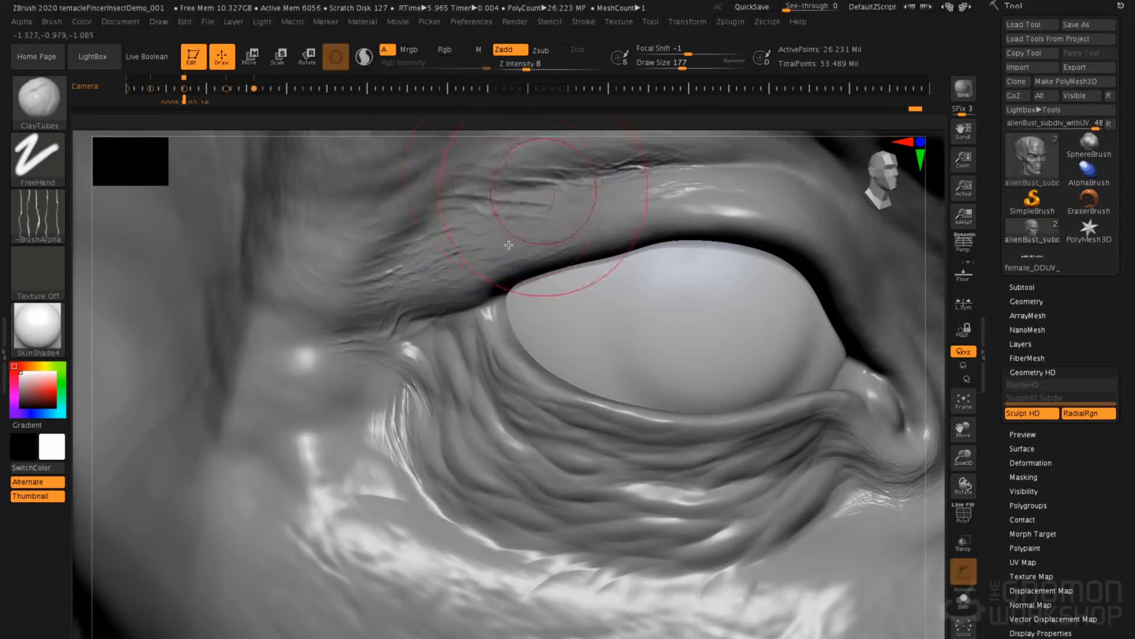
pyautogui.keyDown('alt'); pyautogui.moveTo(509, 241); pyautogui.dragTo(506, 252, button='right'); pyautogui.keyUp('alt')
pyautogui.moveTo(364, 255); pyautogui.dragTo(440, 261)
pyautogui.moveTo(461, 225)
pyautogui.mouseDown()
pyautogui.moveTo(609, 249)
pyautogui.moveTo(611, 223)
pyautogui.moveTo(687, 231)
pyautogui.moveTo(713, 220)
pyautogui.moveTo(521, 231)
pyautogui.moveTo(476, 248)
pyautogui.moveTo(475, 273)
pyautogui.mouseUp()
# - Lower ClayTubes to Z Intensity 6 and add softened wrinkle texture across the eye bag, from outer to inner corner
pyautogui.press('space')
pyautogui.moveTo(442, 470); pyautogui.dragTo(438, 470)
pyautogui.moveTo(408, 415)
pyautogui.keyDown('shift'); pyautogui.mouseDown()
pyautogui.moveTo(497, 522)
pyautogui.moveTo(591, 541)
pyautogui.moveTo(632, 568)
pyautogui.moveTo(720, 530)
pyautogui.mouseUp(); pyautogui.keyUp('shift')
pyautogui.moveTo(633, 553); pyautogui.dragTo(716, 526)
pyautogui.moveTo(597, 547)
pyautogui.mouseDown()
pyautogui.moveTo(691, 521)
pyautogui.moveTo(687, 561)
pyautogui.moveTo(773, 520)
pyautogui.moveTo(698, 593)
pyautogui.moveTo(756, 559)
pyautogui.mouseUp()
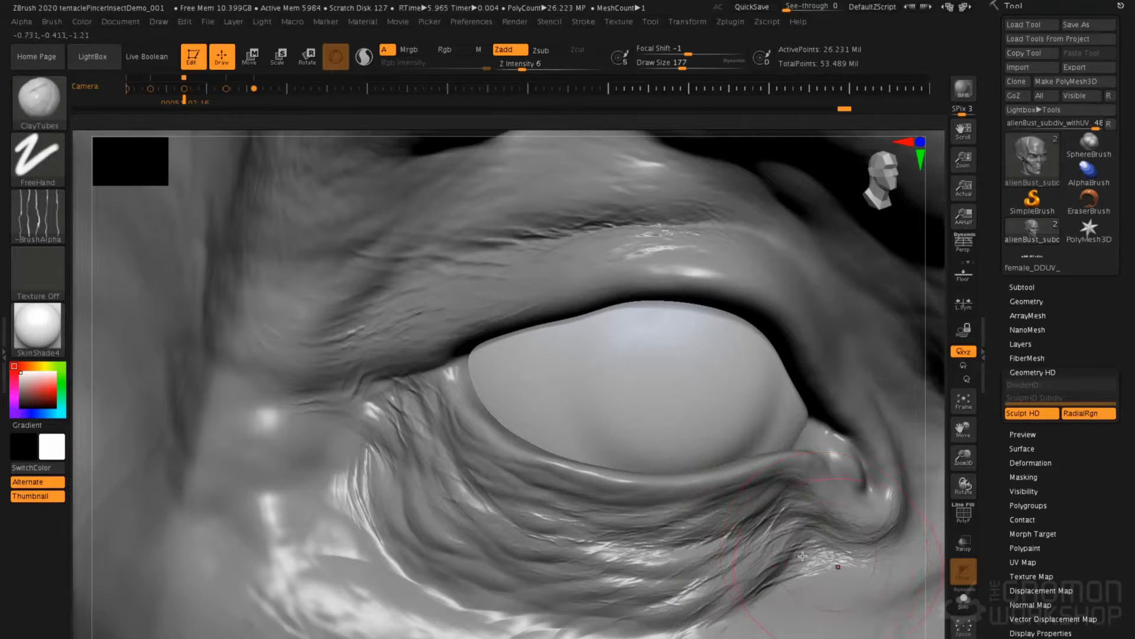
pyautogui.press('shift')
pyautogui.keyDown('shift'); pyautogui.moveTo(773, 530); pyautogui.dragTo(754, 537); pyautogui.keyUp('shift')
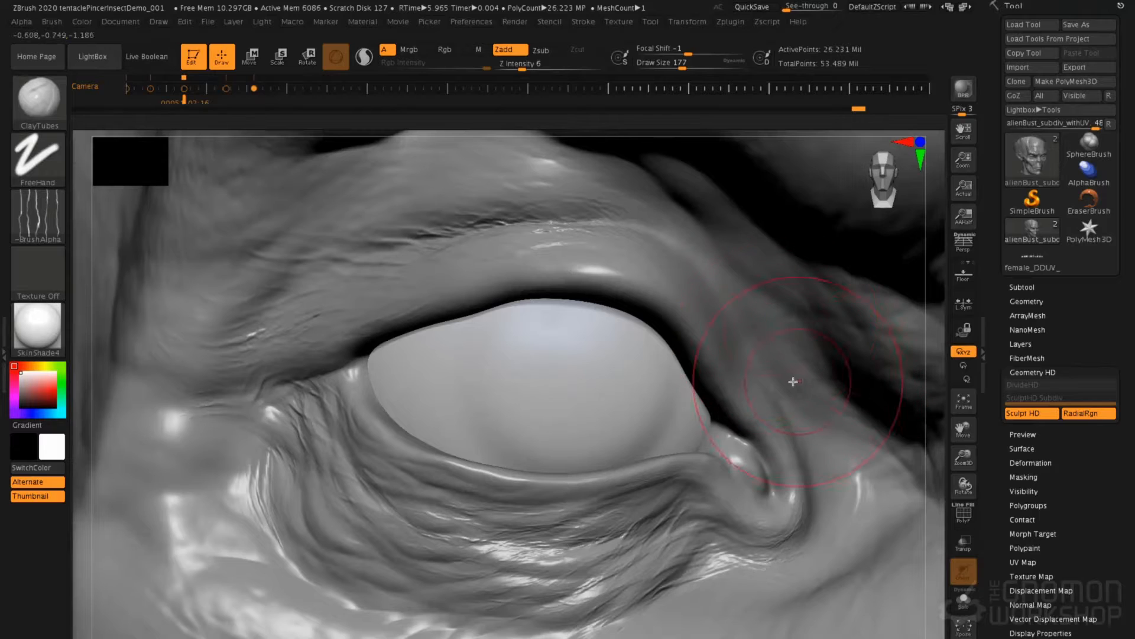
# - Add fine wrinkles from the upper lid's inner end down beside the nose, softening the strokes with Smooth
pyautogui.moveTo(762, 366); pyautogui.dragTo(808, 446)
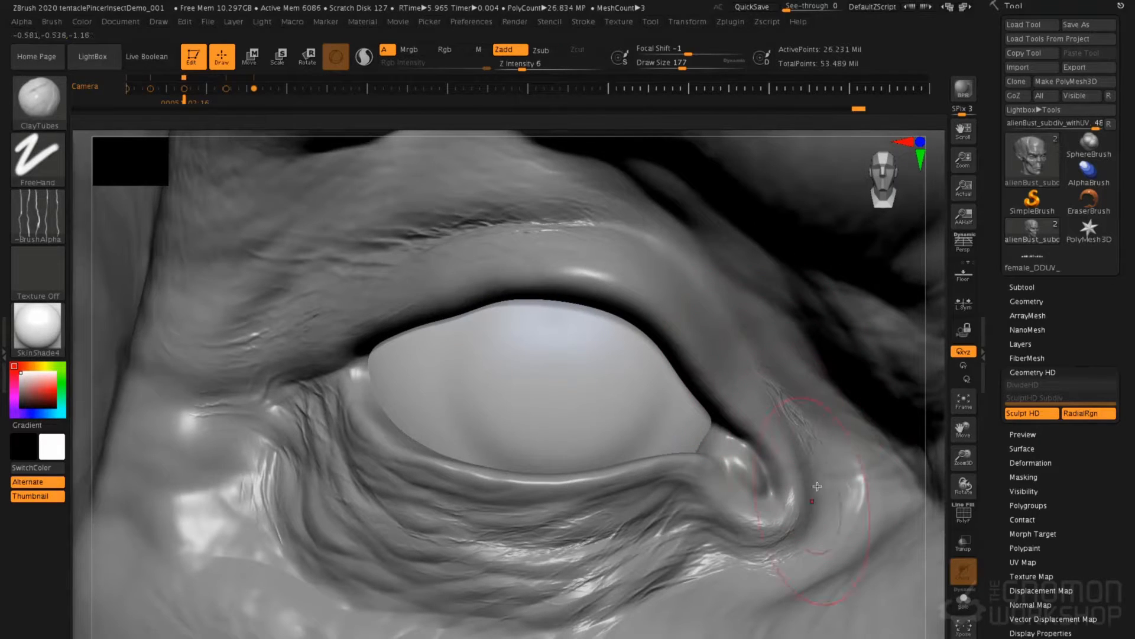
pyautogui.moveTo(818, 449)
pyautogui.mouseDown()
pyautogui.moveTo(827, 454)
pyautogui.moveTo(740, 337)
pyautogui.moveTo(702, 307)
pyautogui.moveTo(692, 274)
pyautogui.mouseUp()
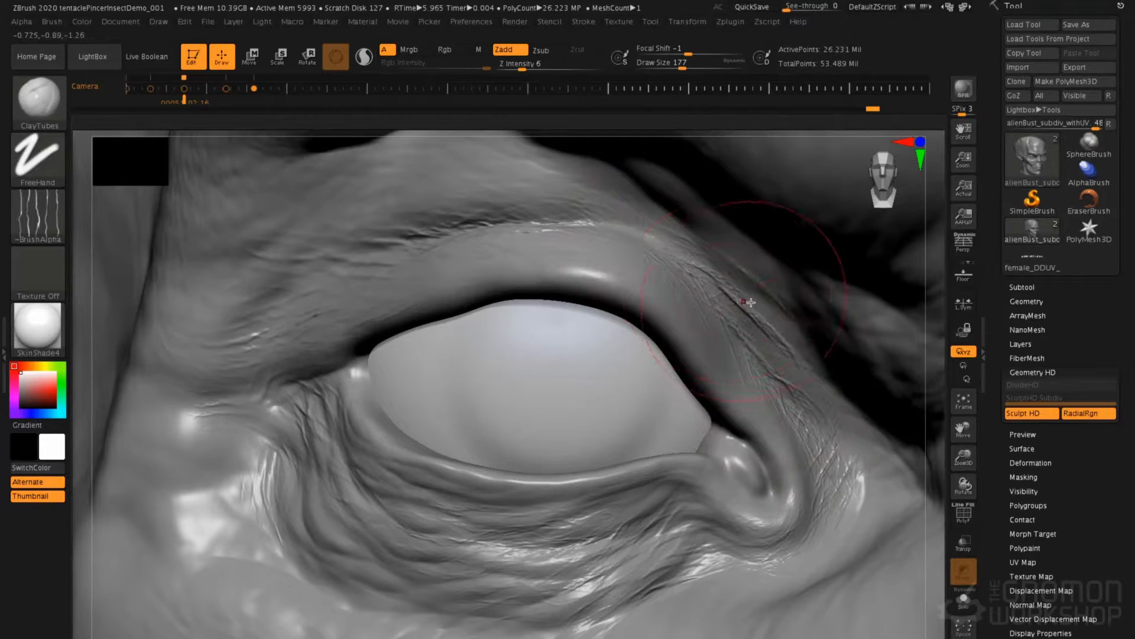
pyautogui.press('shift')
pyautogui.keyDown('shift'); pyautogui.moveTo(779, 348); pyautogui.dragTo(796, 370); pyautogui.keyUp('shift')
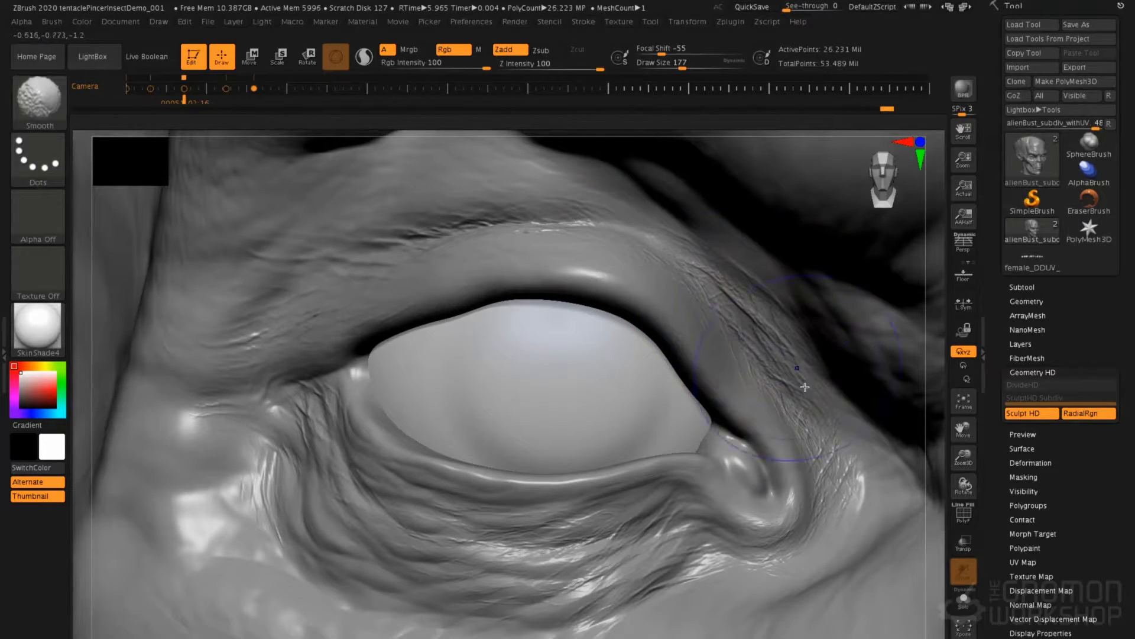
pyautogui.moveTo(855, 447); pyautogui.dragTo(856, 530)
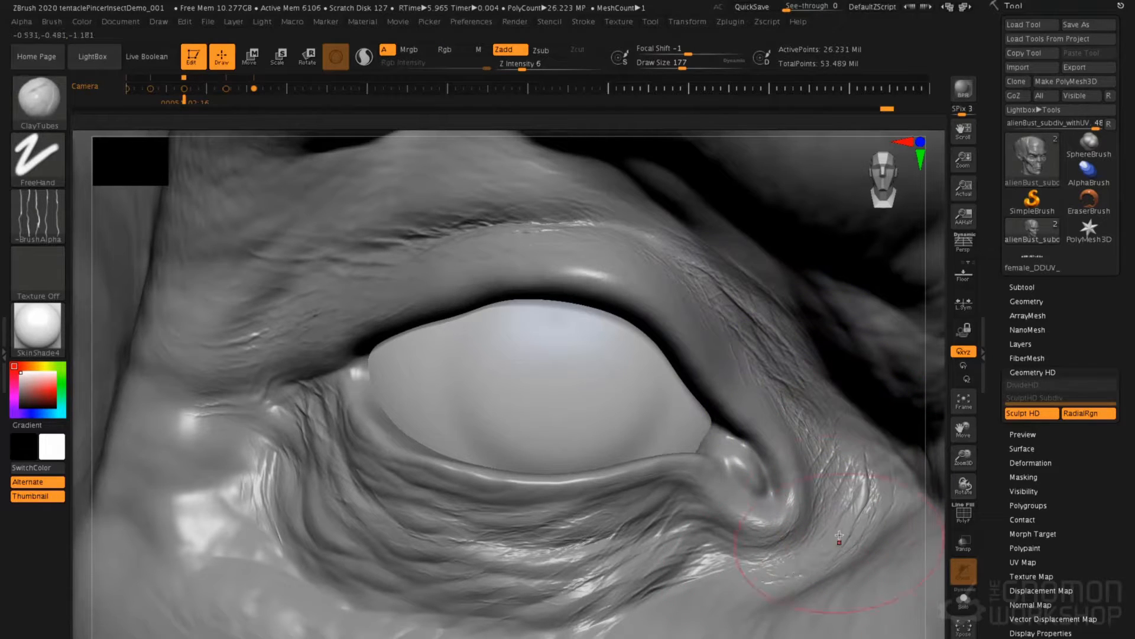
# - Extend the ClayTubes wrinkle texture beneath the inner corner and onto the upper cheek at draw size 177
pyautogui.keyDown('alt'); pyautogui.moveTo(781, 381); pyautogui.dragTo(697, 296, button='right'); pyautogui.keyUp('alt')
pyautogui.moveTo(776, 475)
pyautogui.mouseDown()
pyautogui.moveTo(691, 522)
pyautogui.moveTo(612, 541)
pyautogui.mouseUp()
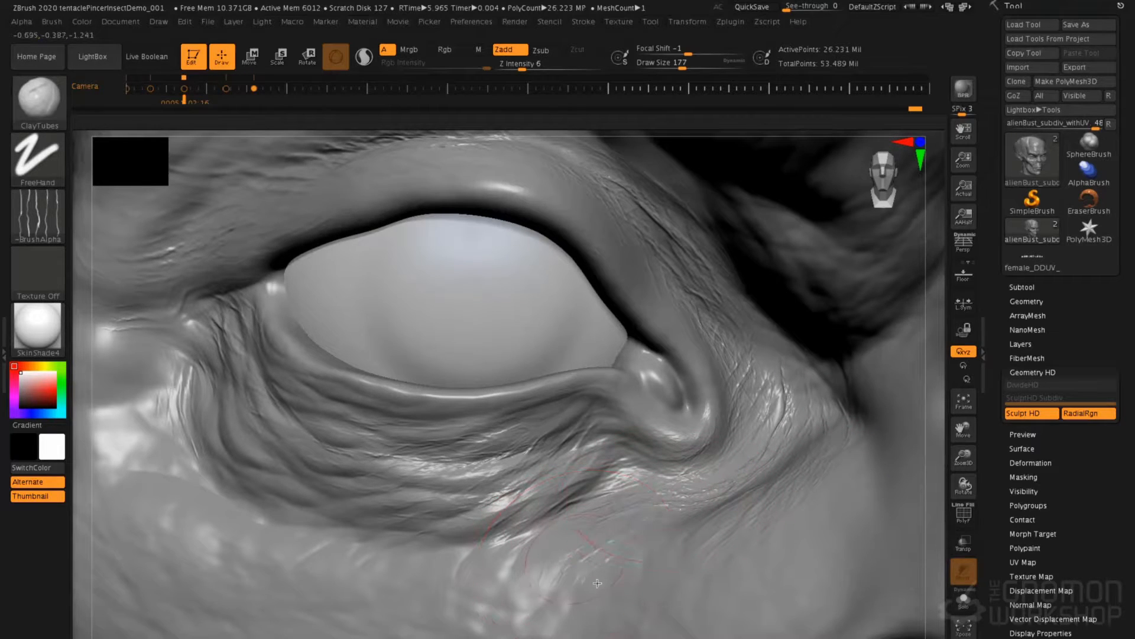
pyautogui.moveTo(812, 412); pyautogui.dragTo(774, 516)
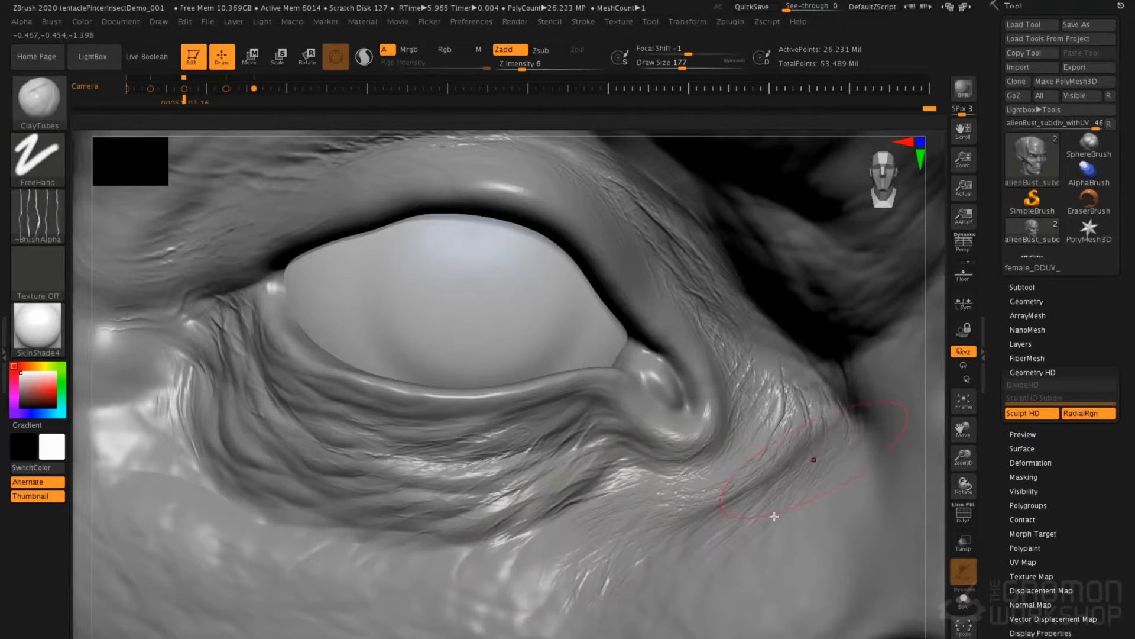
# - Set the Smooth brush's Z Intensity to 19 and blend the wrinkles between the inner corner and the nose
pyautogui.moveTo(801, 464)
pyautogui.keyDown('shift'); pyautogui.mouseDown()
pyautogui.moveTo(735, 463)
pyautogui.moveTo(650, 503)
pyautogui.moveTo(840, 461)
pyautogui.mouseUp(); pyautogui.keyUp('shift')
pyautogui.moveTo(590, 59); pyautogui.dragTo(543, 64)
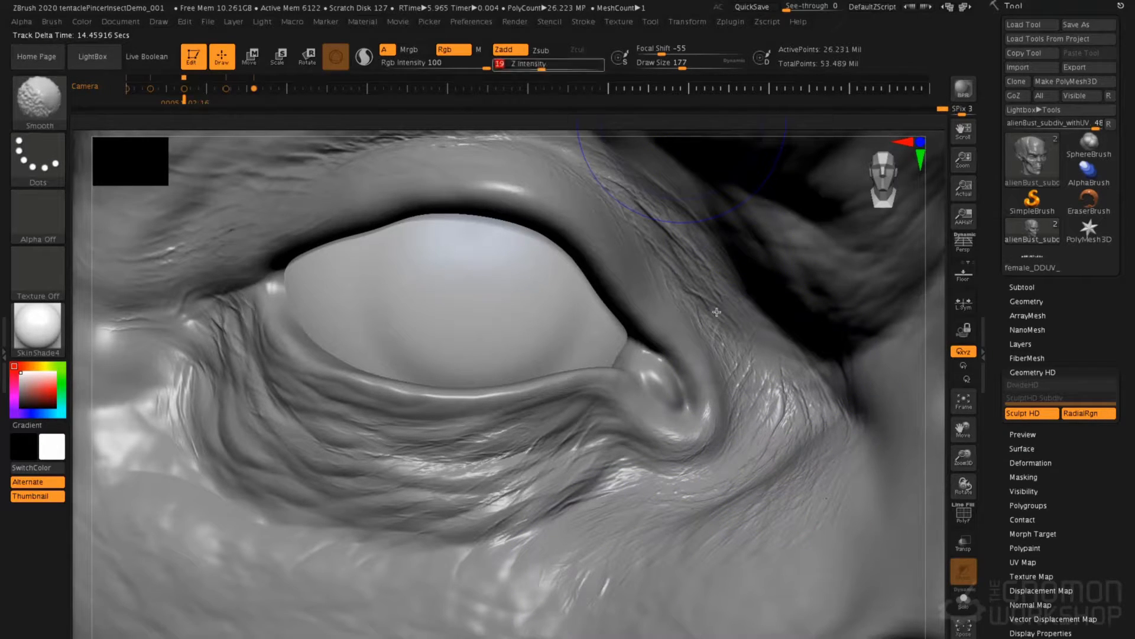
pyautogui.keyDown('shift'); pyautogui.moveTo(838, 439); pyautogui.dragTo(793, 505); pyautogui.keyUp('shift')
pyautogui.moveTo(798, 456); pyautogui.dragTo(792, 458)
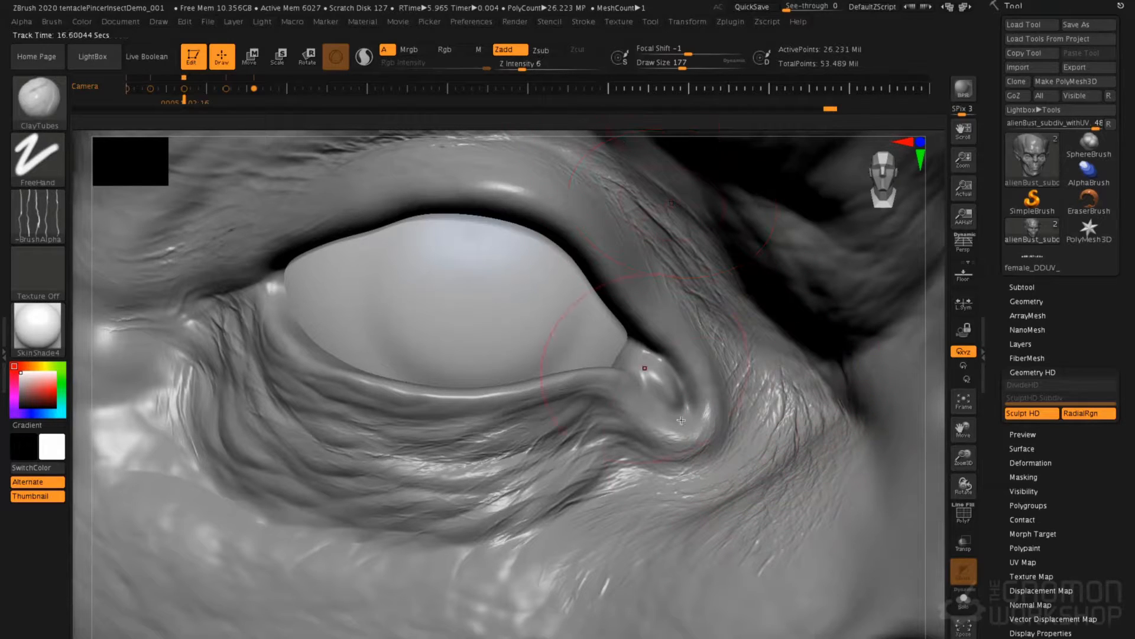
# - Build up more ClayTubes wrinkles around the inner corner and down the cheek beside the nose
pyautogui.moveTo(744, 456)
pyautogui.mouseDown(button='right')
pyautogui.moveTo(739, 431)
pyautogui.moveTo(764, 456)
pyautogui.mouseUp(button='right')
pyautogui.moveTo(770, 400); pyautogui.dragTo(744, 460)
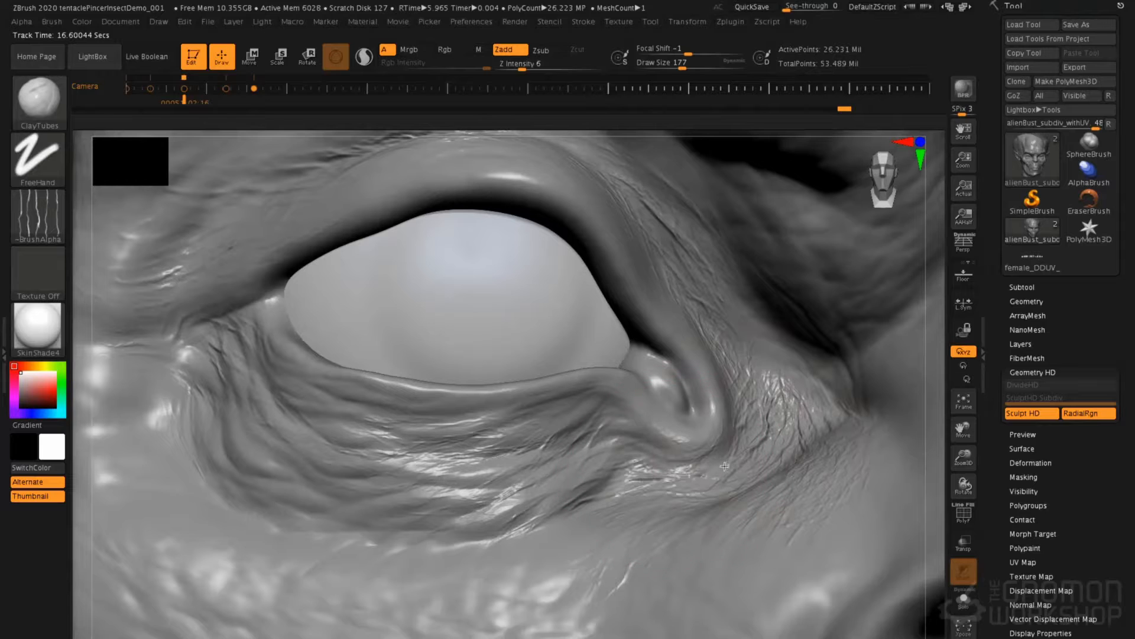
pyautogui.press('shift')
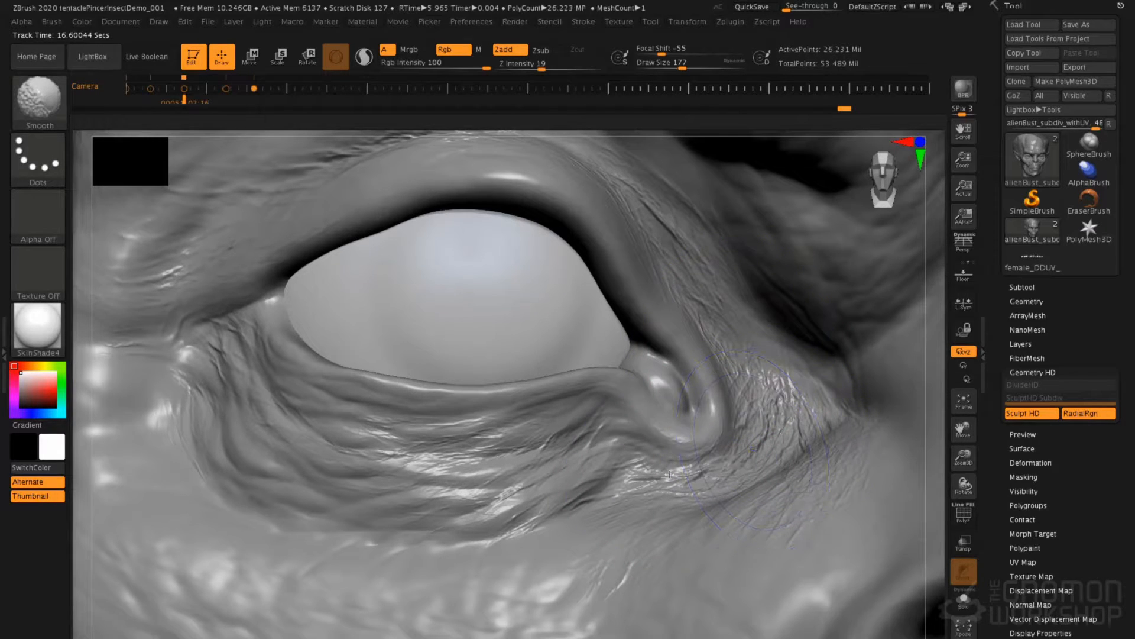
pyautogui.moveTo(768, 467); pyautogui.dragTo(786, 508, button='right')
pyautogui.moveTo(870, 562); pyautogui.dragTo(796, 612)
pyautogui.moveTo(792, 423)
pyautogui.mouseDown()
pyautogui.moveTo(786, 467)
pyautogui.moveTo(738, 518)
pyautogui.mouseUp()
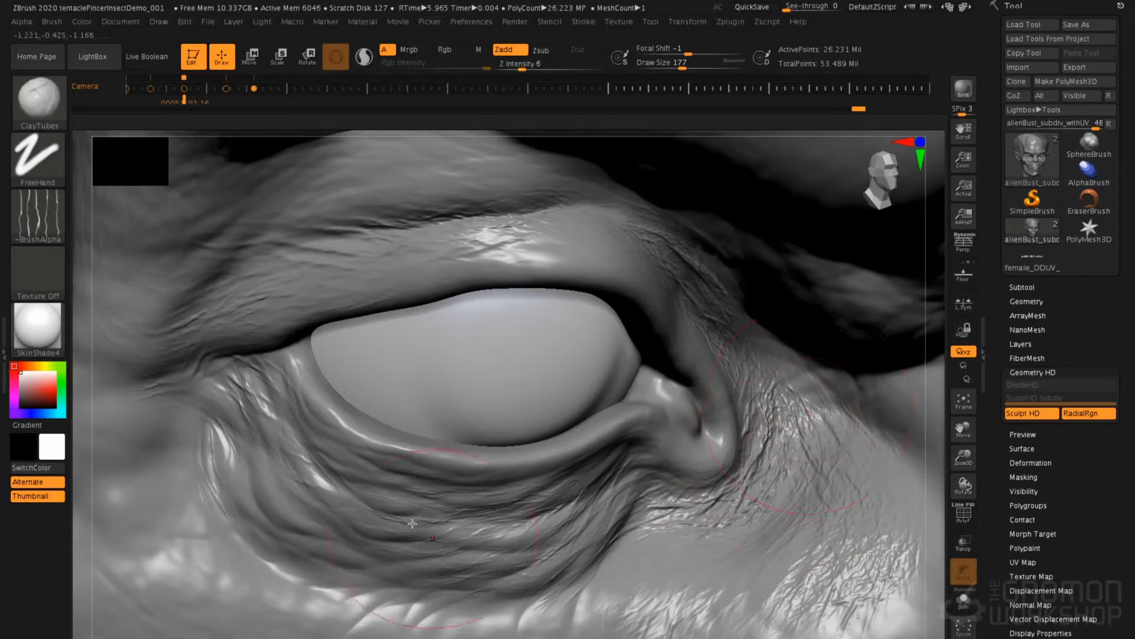
# - Spread fine wrinkle texture from the outer corner across the adjoining temple and upper cheek with ClayTubes
pyautogui.moveTo(224, 427)
pyautogui.mouseDown()
pyautogui.moveTo(261, 510)
pyautogui.moveTo(247, 481)
pyautogui.mouseUp()
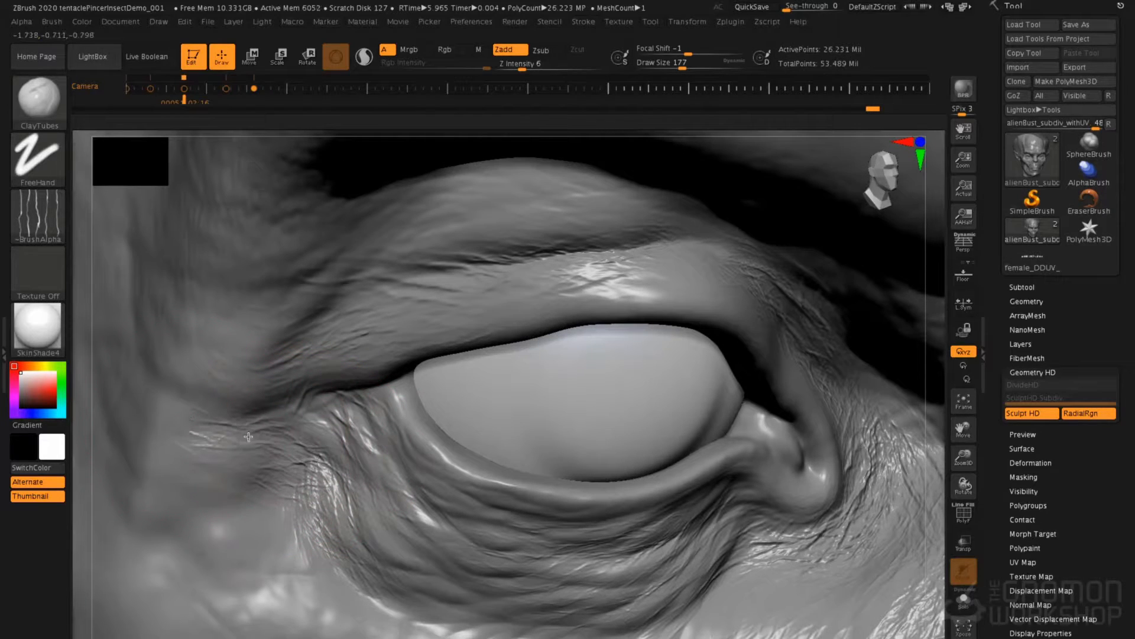
pyautogui.moveTo(265, 450)
pyautogui.mouseDown()
pyautogui.moveTo(260, 473)
pyautogui.moveTo(210, 488)
pyautogui.moveTo(287, 496)
pyautogui.moveTo(219, 530)
pyautogui.mouseUp()
pyautogui.press('shift')
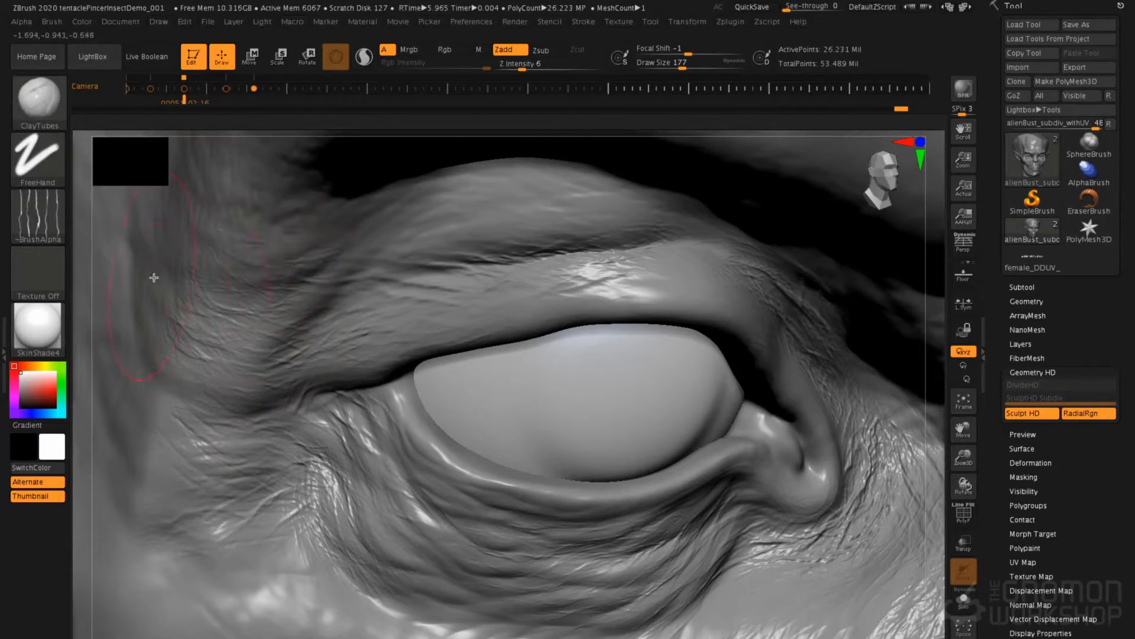
# - Texture the upper lid and the fold above it with ClayTubes, reducing the draw size to 132 and smoothing lightly
pyautogui.moveTo(444, 214)
pyautogui.mouseDown()
pyautogui.moveTo(489, 204)
pyautogui.moveTo(609, 213)
pyautogui.mouseUp()
pyautogui.press('space')
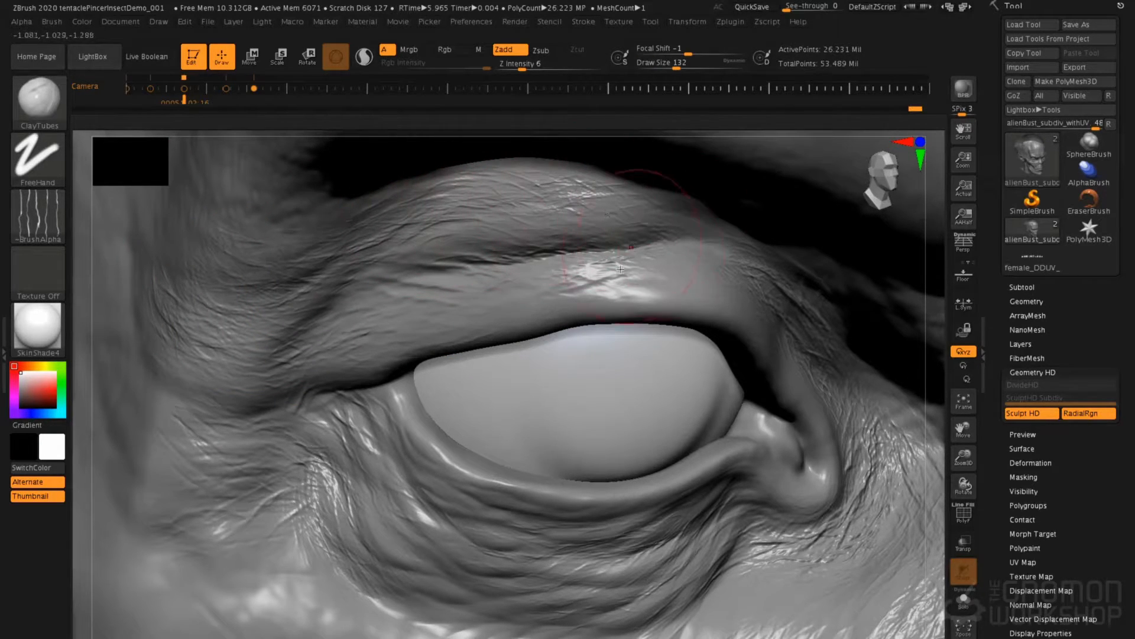
pyautogui.moveTo(703, 279)
pyautogui.mouseDown(button='right')
pyautogui.moveTo(672, 274)
pyautogui.moveTo(715, 266)
pyautogui.moveTo(699, 272)
pyautogui.mouseUp(button='right')
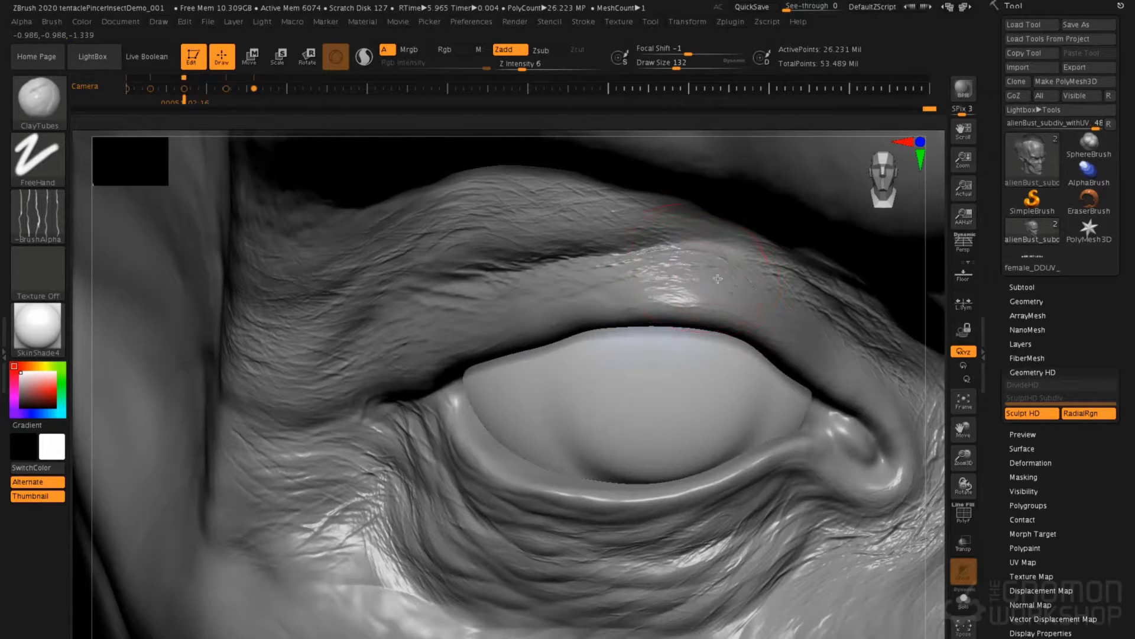
pyautogui.press('shift')
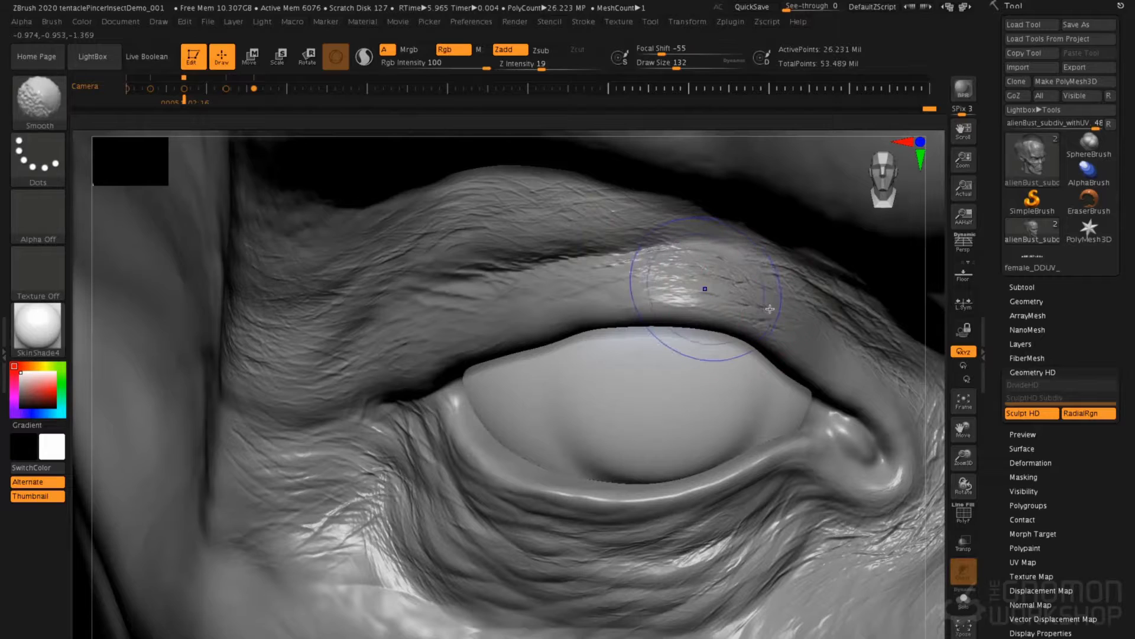
pyautogui.moveTo(393, 276); pyautogui.dragTo(488, 272)
pyautogui.press('shift')
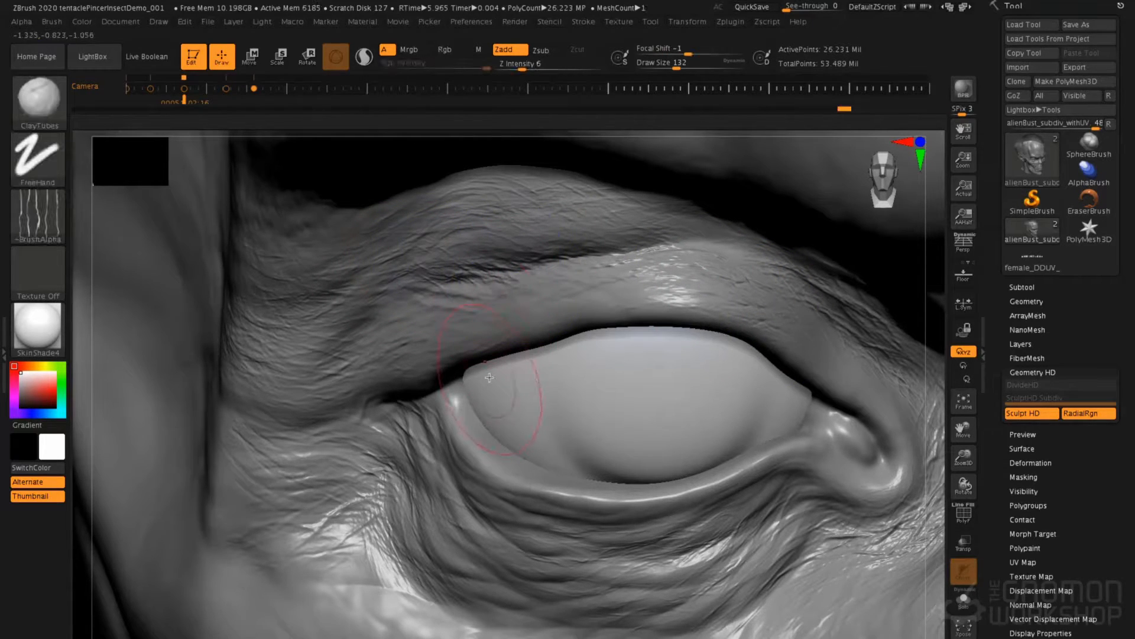
# - Leave HD sculpting and inspect the eye wrinkles on the regular mesh in relation to the whole head
pyautogui.keyDown('alt'); pyautogui.moveTo(492, 337); pyautogui.dragTo(490, 330, button='right'); pyautogui.keyUp('alt')
pyautogui.keyDown('ctrl'); pyautogui.moveTo(493, 370); pyautogui.dragTo(494, 347, button='right'); pyautogui.keyUp('ctrl')
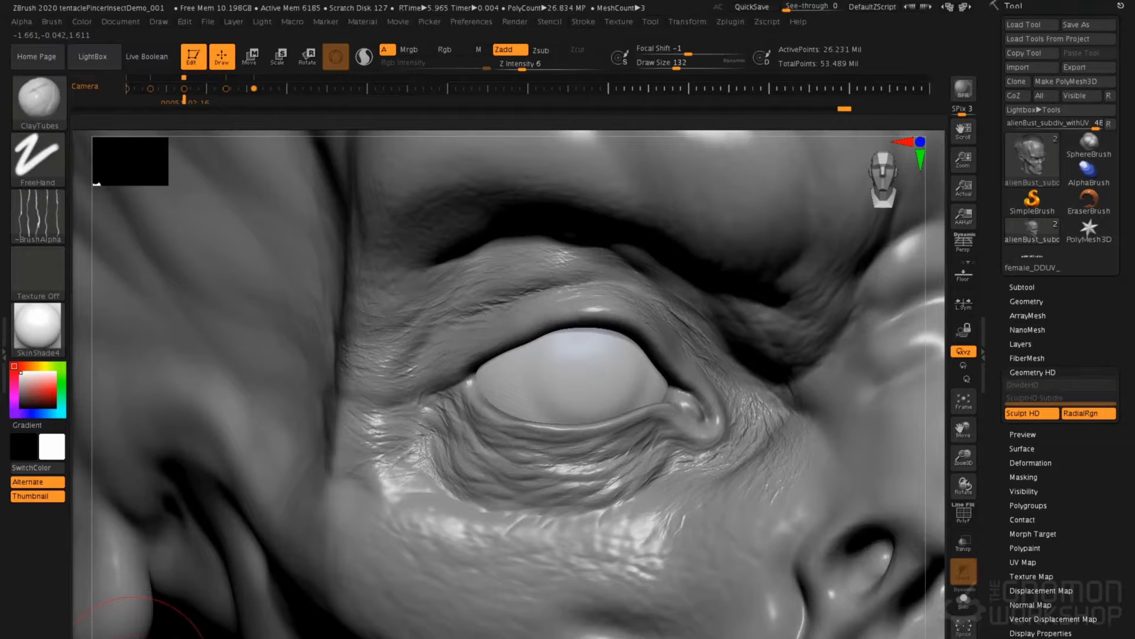
pyautogui.hotkey('ctrl', 'd')
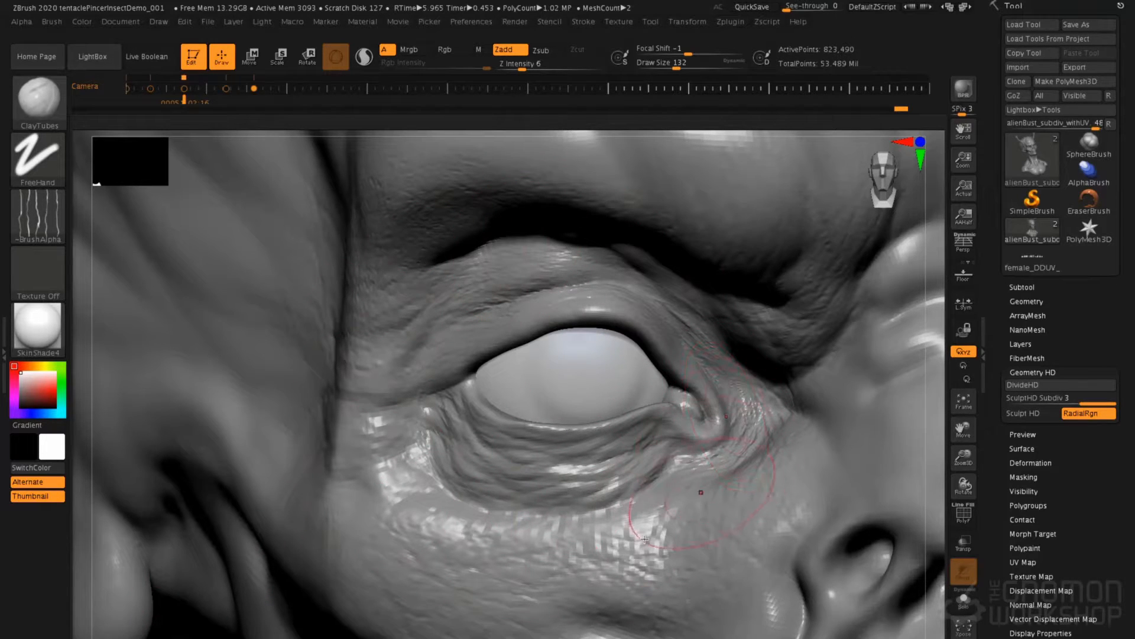
pyautogui.keyDown('ctrl'); pyautogui.moveTo(567, 508); pyautogui.dragTo(471, 332, button='right'); pyautogui.keyUp('ctrl')
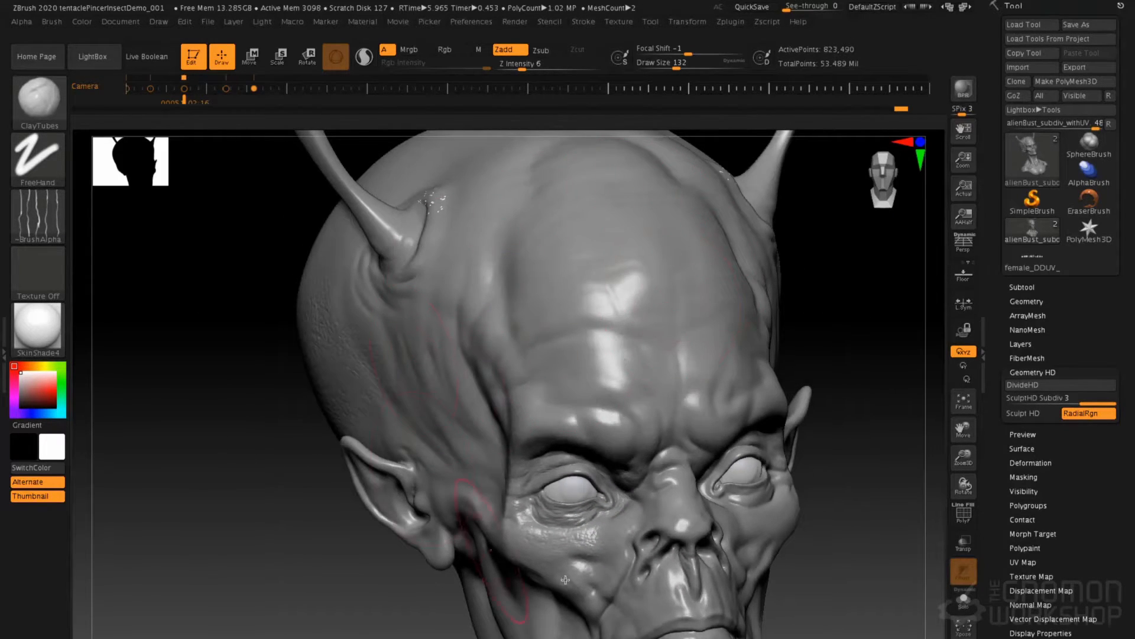
pyautogui.moveTo(622, 394)
pyautogui.mouseDown(button='right')
pyautogui.moveTo(623, 385)
pyautogui.moveTo(612, 502)
pyautogui.moveTo(606, 366)
pyautogui.moveTo(531, 455)
pyautogui.mouseUp(button='right')
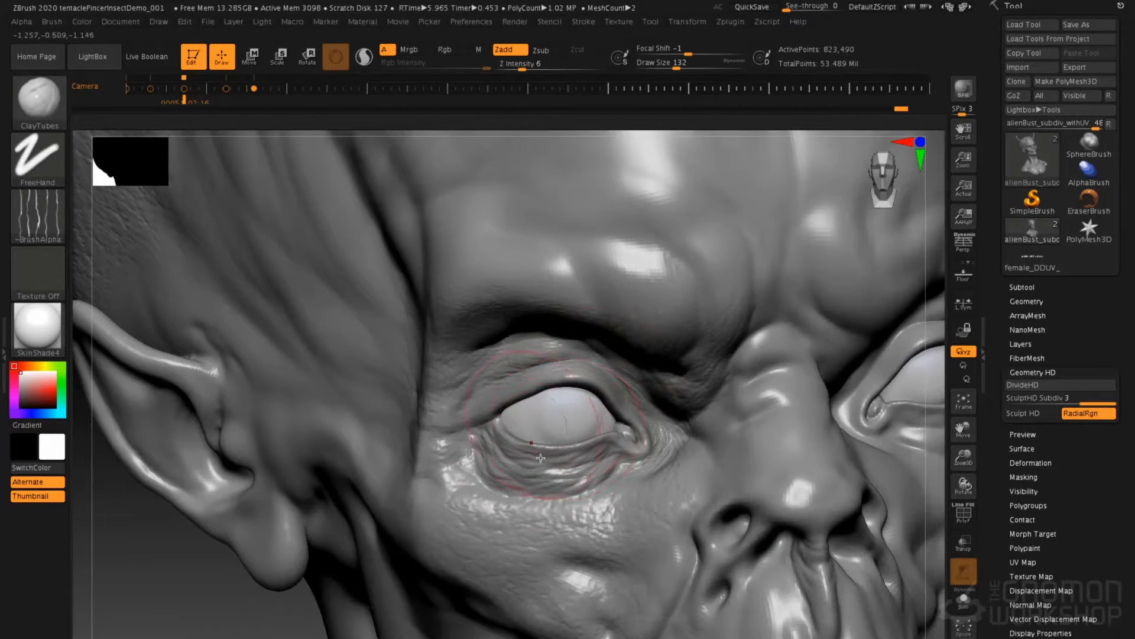
# - Reactivate Sculpt HD with the region centred on the eye and check its extent over the head
pyautogui.press('a')
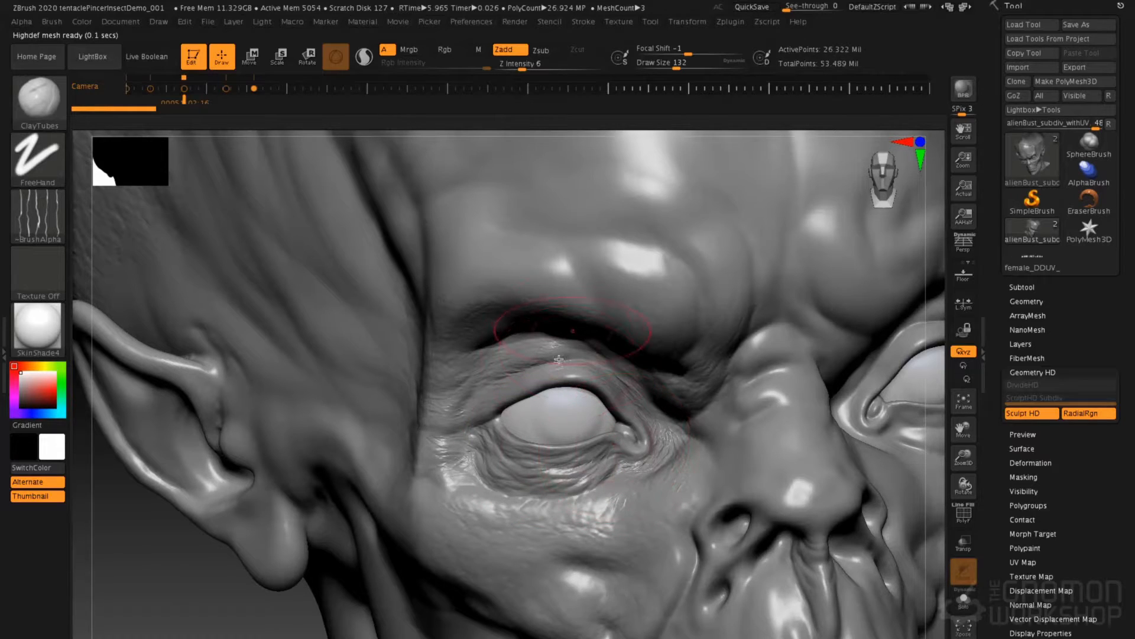
pyautogui.moveTo(567, 465)
pyautogui.keyDown('ctrl'); pyautogui.mouseDown(button='right')
pyautogui.moveTo(518, 502)
pyautogui.moveTo(528, 503)
pyautogui.moveTo(509, 541)
pyautogui.moveTo(532, 567)
pyautogui.mouseUp(button='right'); pyautogui.keyUp('ctrl')
pyautogui.moveTo(439, 511)
pyautogui.keyDown('ctrl'); pyautogui.mouseDown(button='right')
pyautogui.moveTo(479, 363)
pyautogui.moveTo(397, 304)
pyautogui.moveTo(392, 266)
pyautogui.mouseUp(button='right'); pyautogui.keyUp('ctrl')
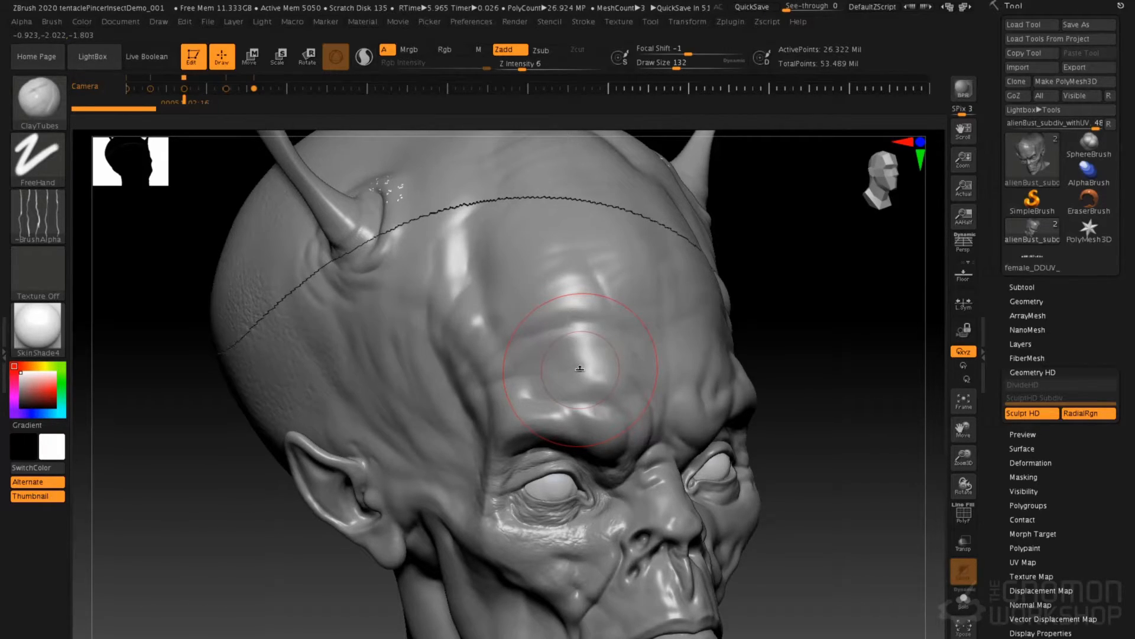
# - Examine the forehead, brow and temple within the active HD region from the front and three-quarter angles, up close and from afar
pyautogui.moveTo(482, 429)
pyautogui.mouseDown(button='right')
pyautogui.moveTo(408, 432)
pyautogui.moveTo(467, 461)
pyautogui.moveTo(475, 410)
pyautogui.mouseUp(button='right')
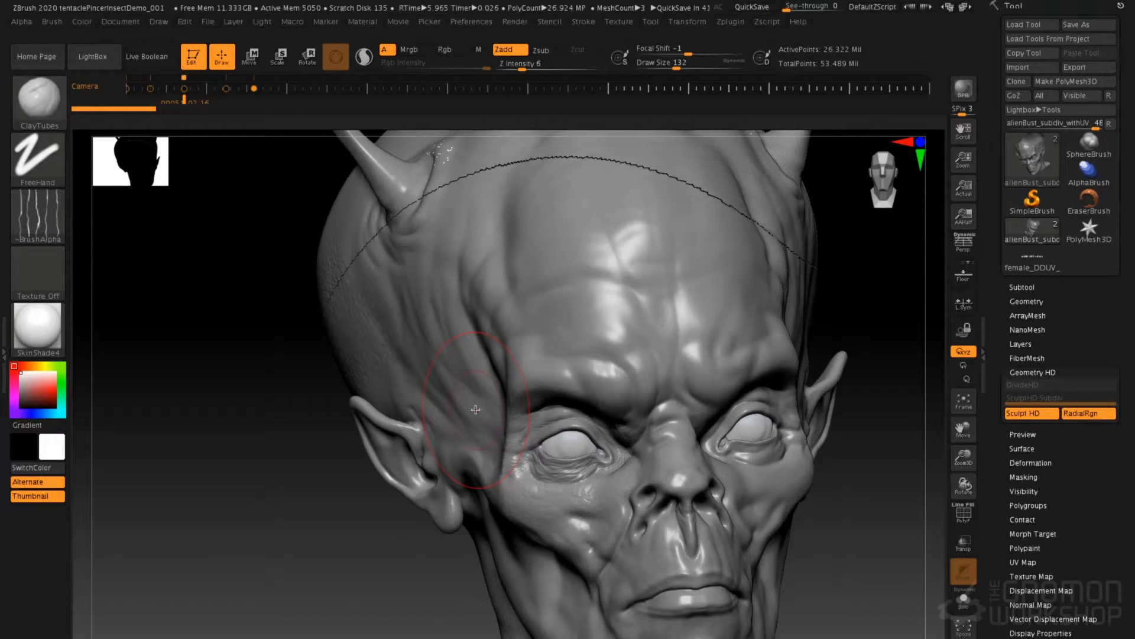
pyautogui.moveTo(503, 473); pyautogui.dragTo(559, 461, button='right')
pyautogui.moveTo(596, 420)
pyautogui.keyDown('alt'); pyautogui.mouseDown(button='right')
pyautogui.moveTo(603, 349)
pyautogui.moveTo(612, 417)
pyautogui.moveTo(594, 467)
pyautogui.mouseUp(button='right'); pyautogui.keyUp('alt')
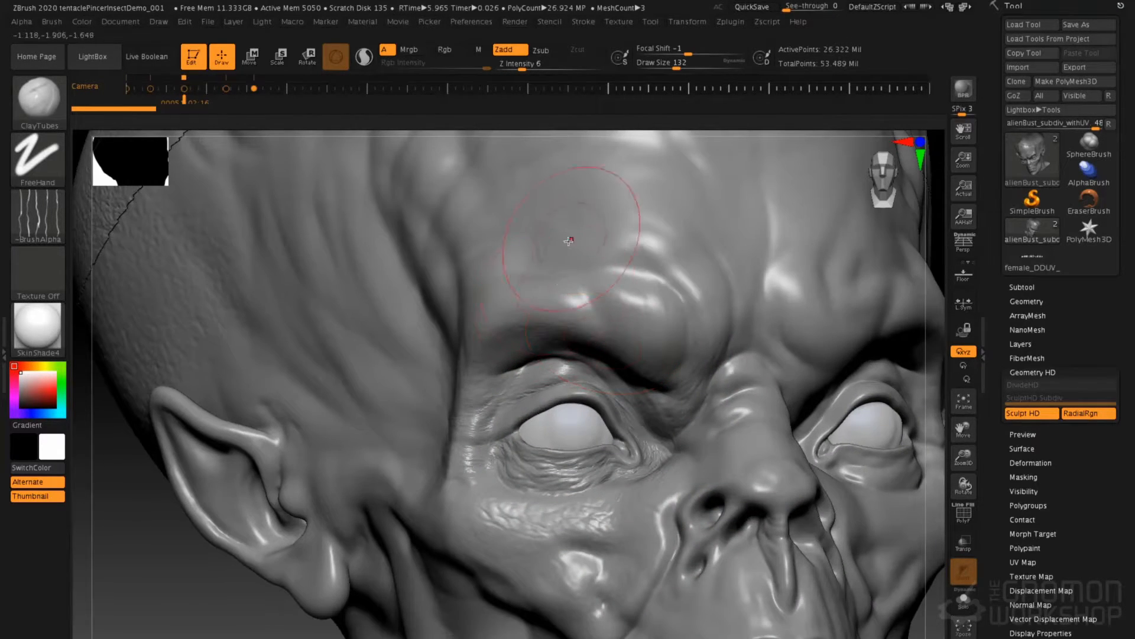
pyautogui.keyDown('ctrl'); pyautogui.moveTo(562, 255); pyautogui.dragTo(756, 304, button='right'); pyautogui.keyUp('ctrl')
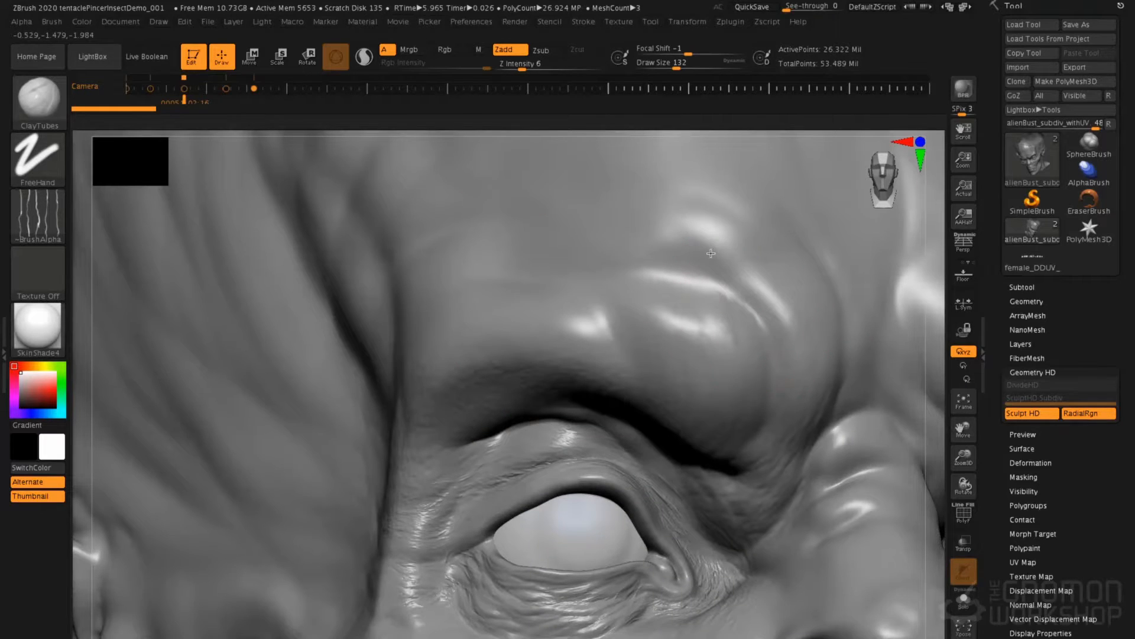
pyautogui.keyDown('ctrl'); pyautogui.moveTo(711, 253); pyautogui.dragTo(727, 237, button='right'); pyautogui.keyUp('ctrl')
pyautogui.keyDown('alt'); pyautogui.moveTo(647, 328); pyautogui.dragTo(532, 361, button='right'); pyautogui.keyUp('alt')
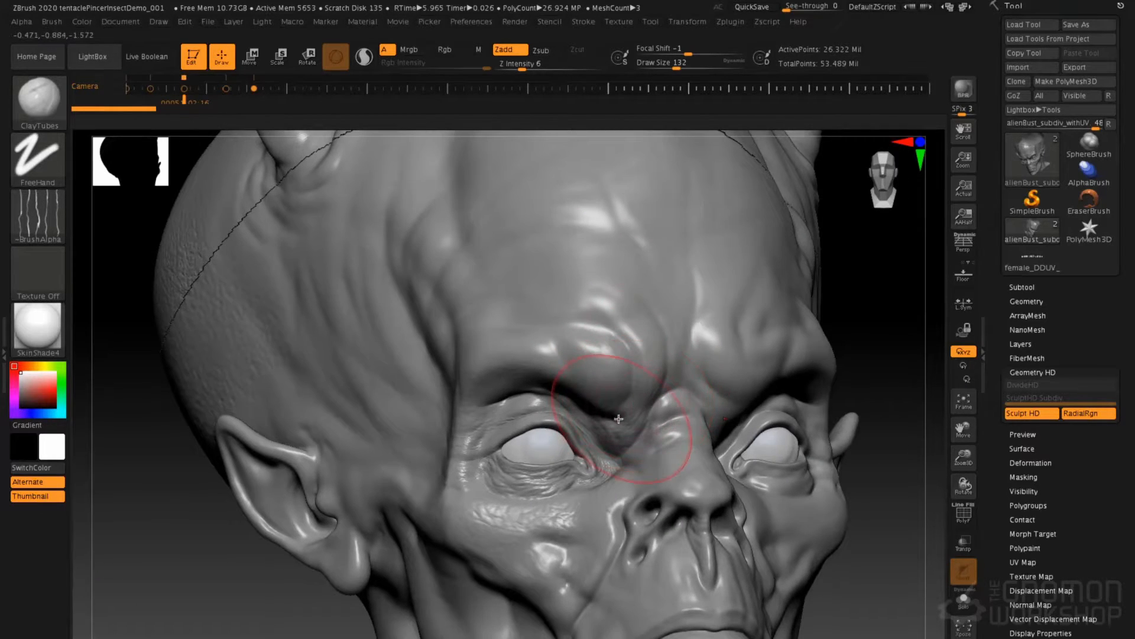
pyautogui.press('ctrl')
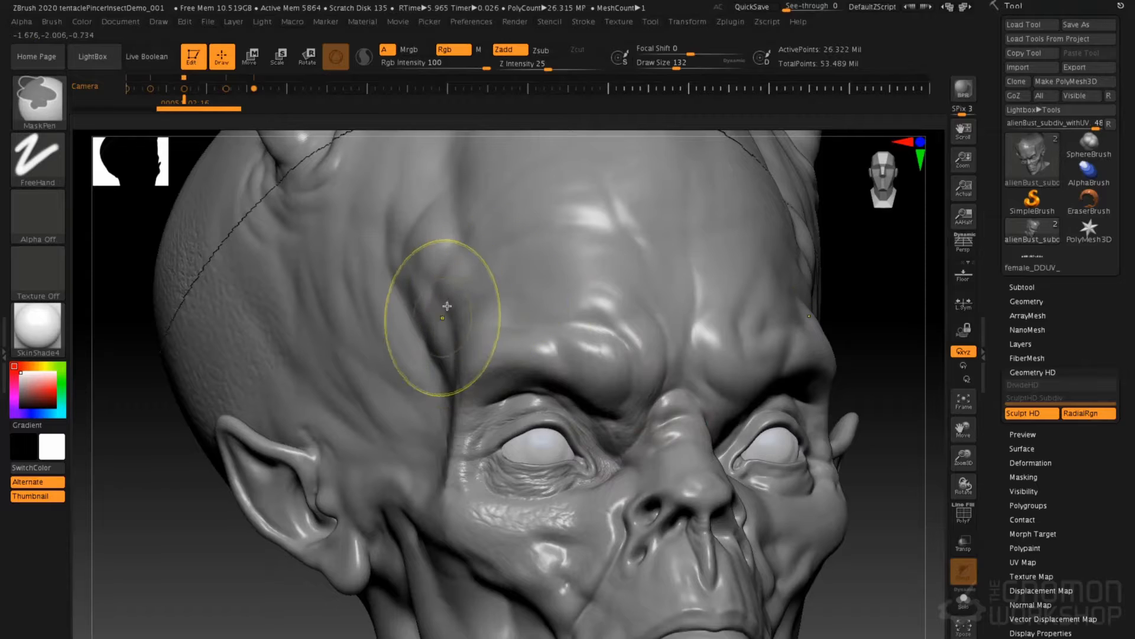
pyautogui.keyDown('ctrl'); pyautogui.moveTo(446, 301); pyautogui.dragTo(472, 324, button='right'); pyautogui.keyUp('ctrl')
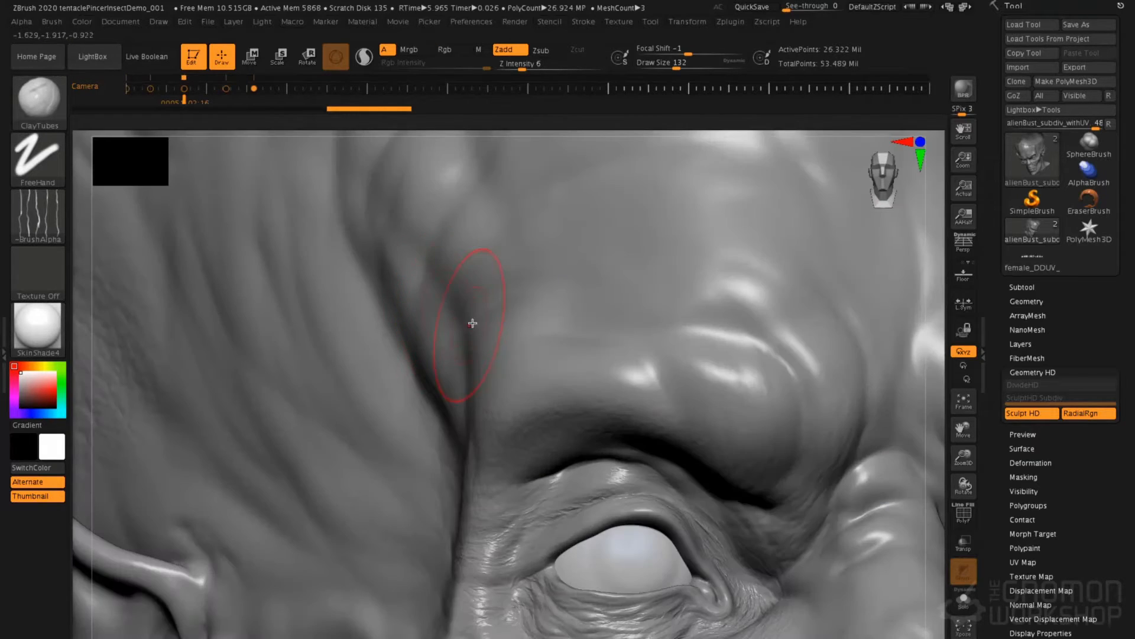
pyautogui.moveTo(414, 286); pyautogui.dragTo(261, 364, button='right')
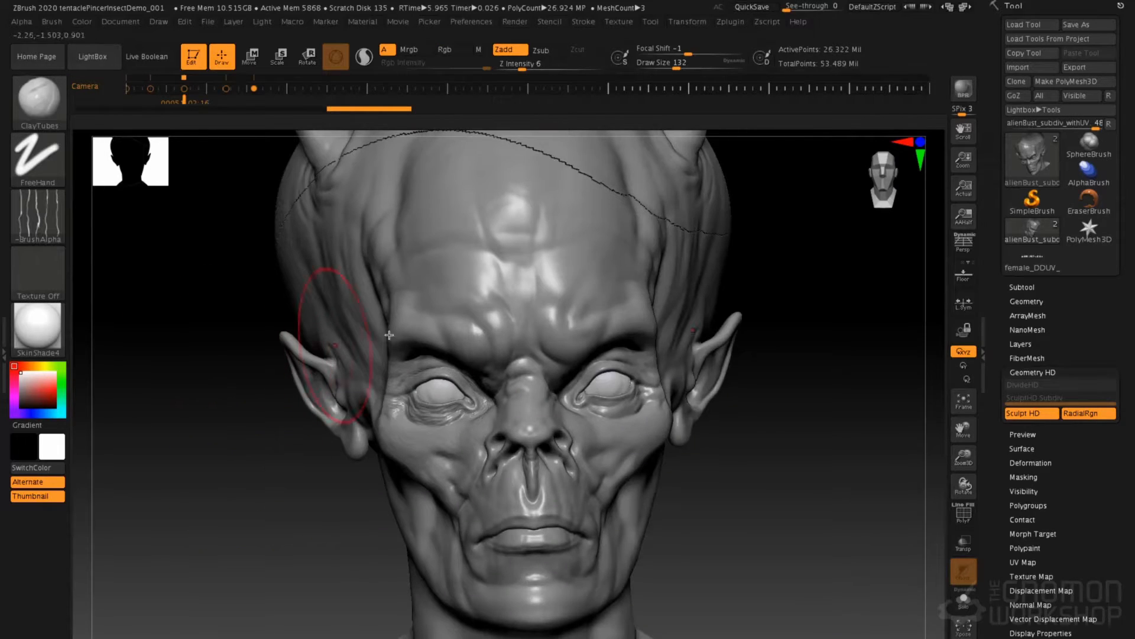
# - Stroke fine ClayTubes wrinkles across the side of the forehead above the brow and down along the brow ridge
pyautogui.keyDown('ctrl'); pyautogui.moveTo(412, 304); pyautogui.dragTo(444, 332, button='right'); pyautogui.keyUp('ctrl')
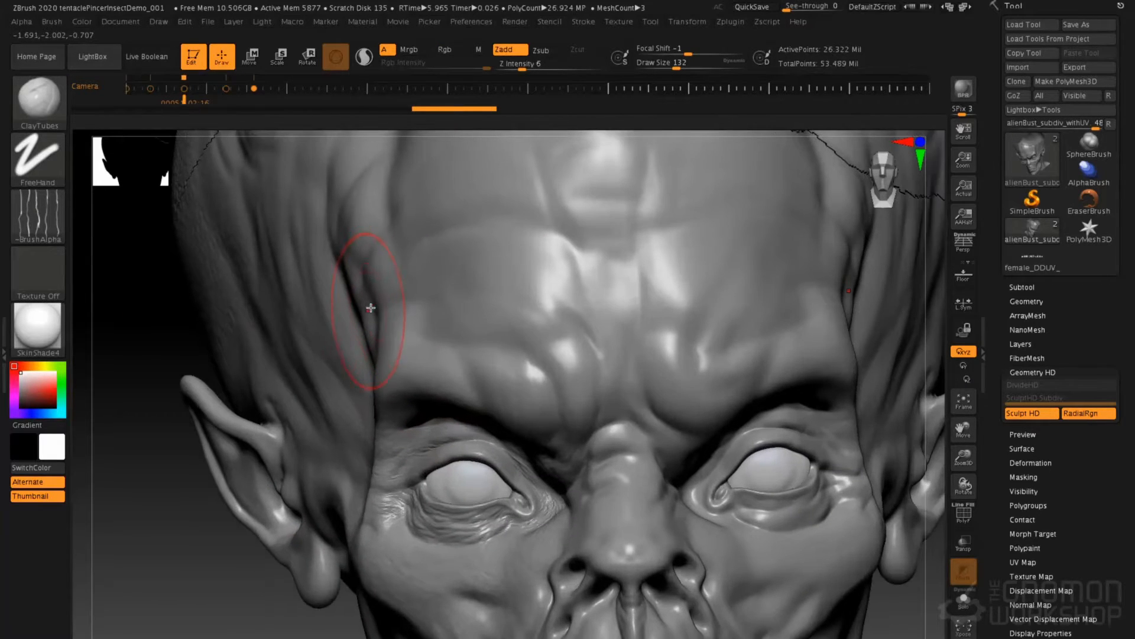
pyautogui.moveTo(380, 291); pyautogui.dragTo(477, 266)
pyautogui.moveTo(455, 307)
pyautogui.mouseDown()
pyautogui.moveTo(486, 322)
pyautogui.moveTo(500, 284)
pyautogui.moveTo(543, 272)
pyautogui.mouseUp()
pyautogui.moveTo(477, 241); pyautogui.dragTo(525, 234)
pyautogui.moveTo(411, 344); pyautogui.dragTo(457, 404)
pyautogui.moveTo(440, 353); pyautogui.dragTo(498, 416)
pyautogui.moveTo(518, 380); pyautogui.dragTo(566, 436)
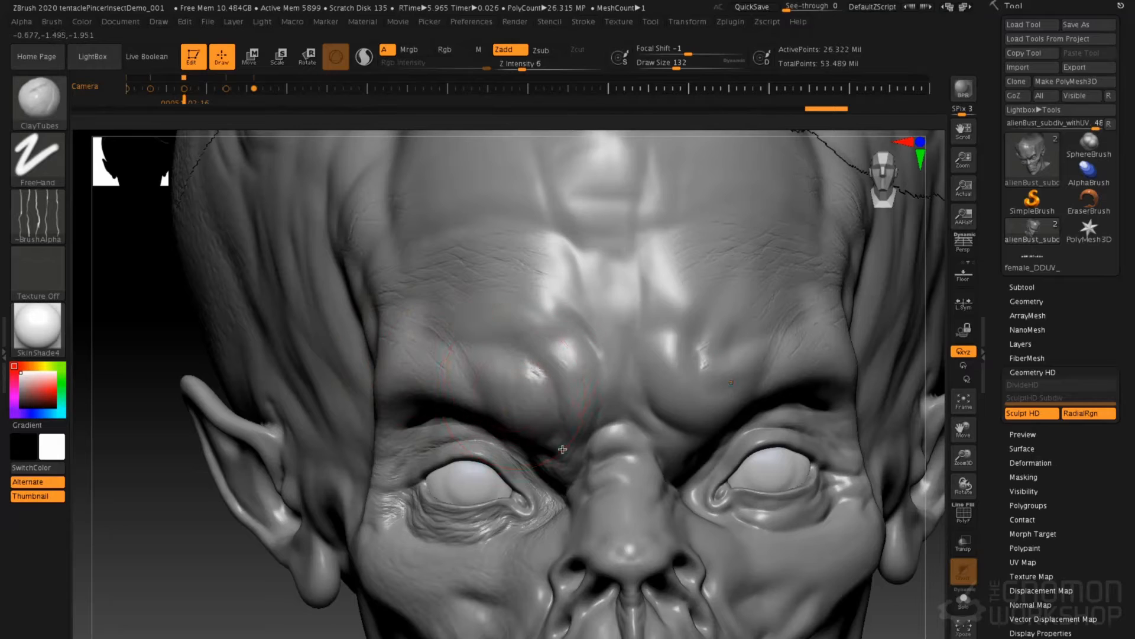
# - Texture the inner brow and nose bridge with ClayTubes, and lightly smooth the nose bridge and side of the forehead
pyautogui.moveTo(554, 351); pyautogui.dragTo(575, 371)
pyautogui.moveTo(559, 439)
pyautogui.mouseDown()
pyautogui.moveTo(607, 366)
pyautogui.moveTo(572, 342)
pyautogui.moveTo(663, 450)
pyautogui.mouseUp()
pyautogui.moveTo(630, 411); pyautogui.dragTo(692, 441)
pyautogui.moveTo(608, 452)
pyautogui.keyDown('shift'); pyautogui.mouseDown()
pyautogui.moveTo(576, 354)
pyautogui.moveTo(610, 361)
pyautogui.mouseUp(); pyautogui.keyUp('shift')
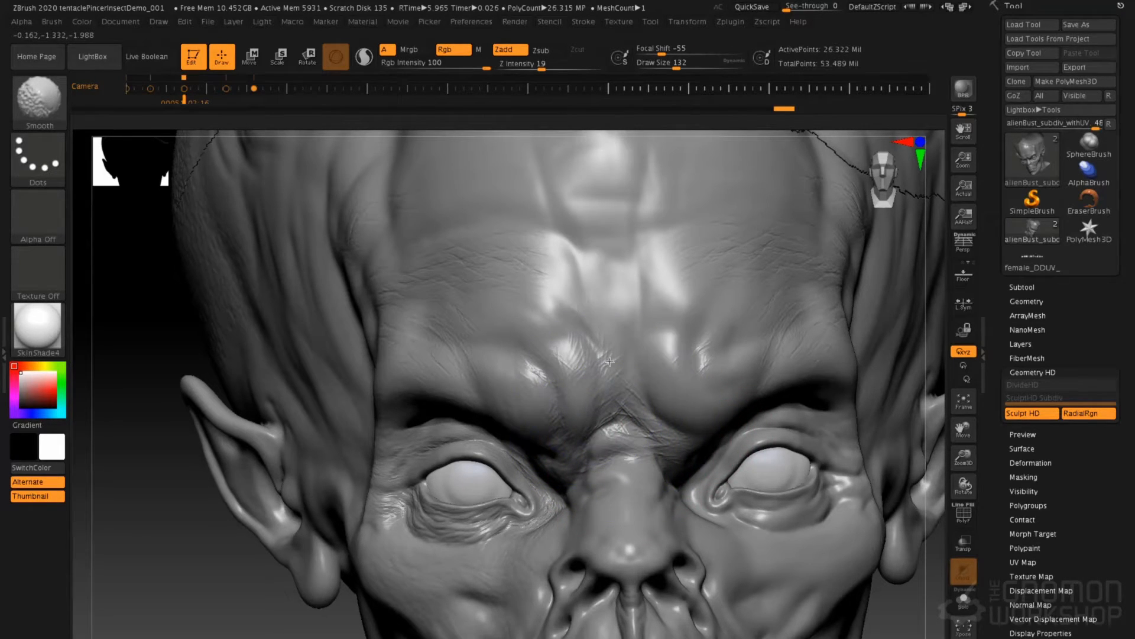
pyautogui.keyDown('shift'); pyautogui.click(562, 66); pyautogui.keyUp('shift')
pyautogui.keyDown('shift'); pyautogui.moveTo(471, 255); pyautogui.dragTo(452, 311); pyautogui.keyUp('shift')
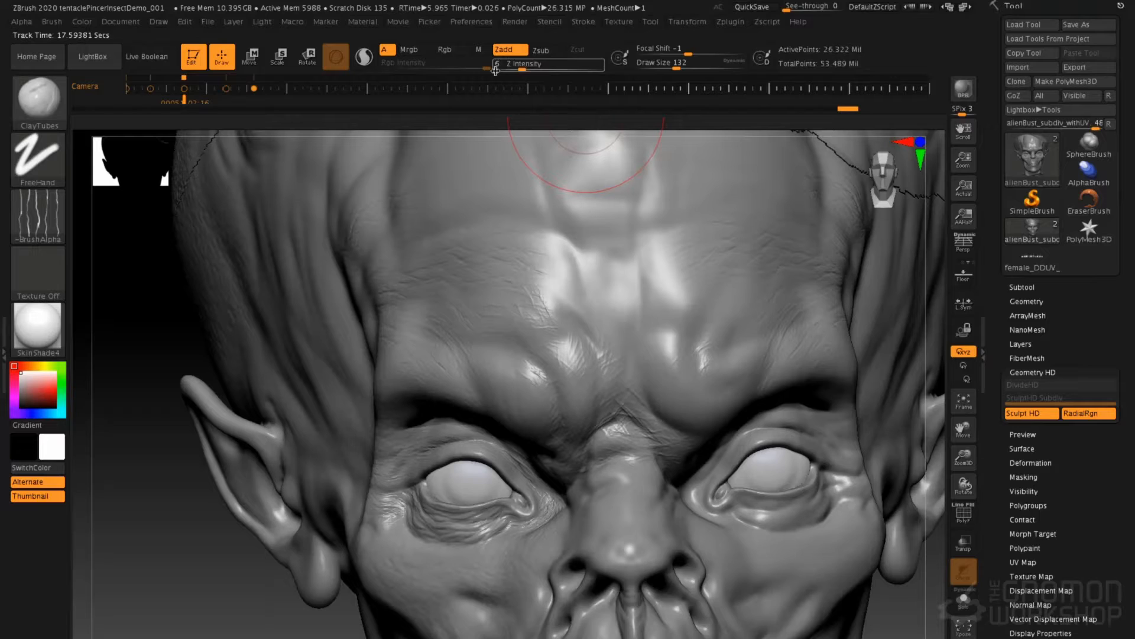
# - Set the ClayTubes Z Intensity to 4 and spread fine wrinkles across the middle of the forehead and inner brow
pyautogui.moveTo(523, 65); pyautogui.dragTo(519, 65)
pyautogui.moveTo(574, 288); pyautogui.dragTo(556, 254)
pyautogui.moveTo(597, 308)
pyautogui.mouseDown()
pyautogui.moveTo(681, 278)
pyautogui.moveTo(688, 293)
pyautogui.mouseUp()
pyautogui.moveTo(663, 332)
pyautogui.mouseDown()
pyautogui.moveTo(669, 362)
pyautogui.moveTo(699, 369)
pyautogui.mouseUp()
pyautogui.moveTo(671, 340)
pyautogui.mouseDown()
pyautogui.moveTo(680, 373)
pyautogui.moveTo(710, 373)
pyautogui.mouseUp()
pyautogui.moveTo(693, 305)
pyautogui.mouseDown()
pyautogui.moveTo(686, 269)
pyautogui.moveTo(580, 274)
pyautogui.mouseUp()
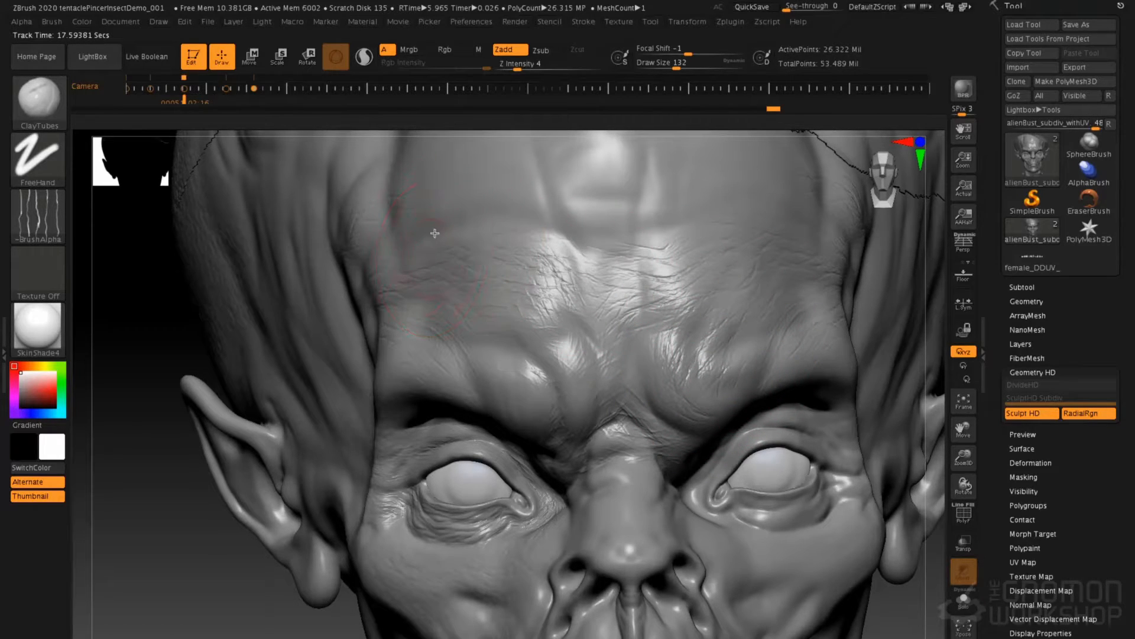
# - Extend the subtle ClayTubes wrinkles up the central forehead and down over the frown area to the nose bridge
pyautogui.moveTo(514, 229); pyautogui.dragTo(524, 223)
pyautogui.moveTo(663, 228); pyautogui.dragTo(649, 256)
pyautogui.moveTo(656, 232)
pyautogui.mouseDown()
pyautogui.moveTo(712, 224)
pyautogui.moveTo(656, 209)
pyautogui.mouseUp()
pyautogui.moveTo(662, 216); pyautogui.dragTo(624, 237)
pyautogui.moveTo(598, 298)
pyautogui.mouseDown()
pyautogui.moveTo(594, 348)
pyautogui.moveTo(537, 390)
pyautogui.mouseUp()
pyautogui.moveTo(667, 375)
pyautogui.mouseDown()
pyautogui.moveTo(695, 451)
pyautogui.moveTo(666, 459)
pyautogui.mouseUp()
# - Leave HD sculpting and inspect the new forehead wrinkles on the regular mesh
pyautogui.keyDown('alt'); pyautogui.moveTo(171, 470); pyautogui.dragTo(366, 606); pyautogui.keyUp('alt')
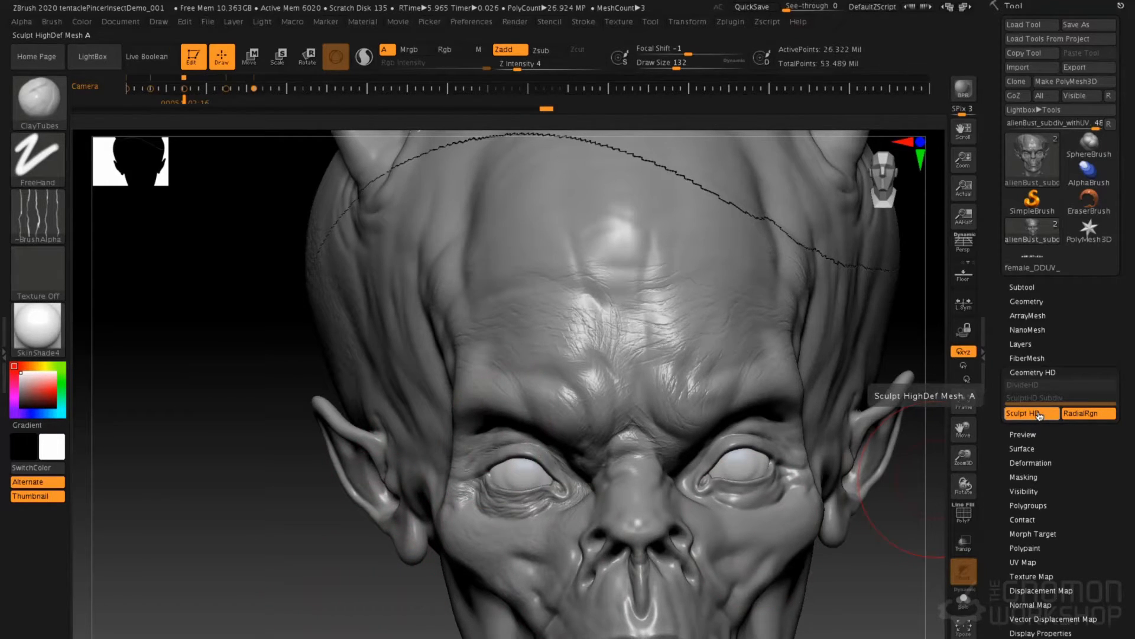
pyautogui.click(1041, 417)
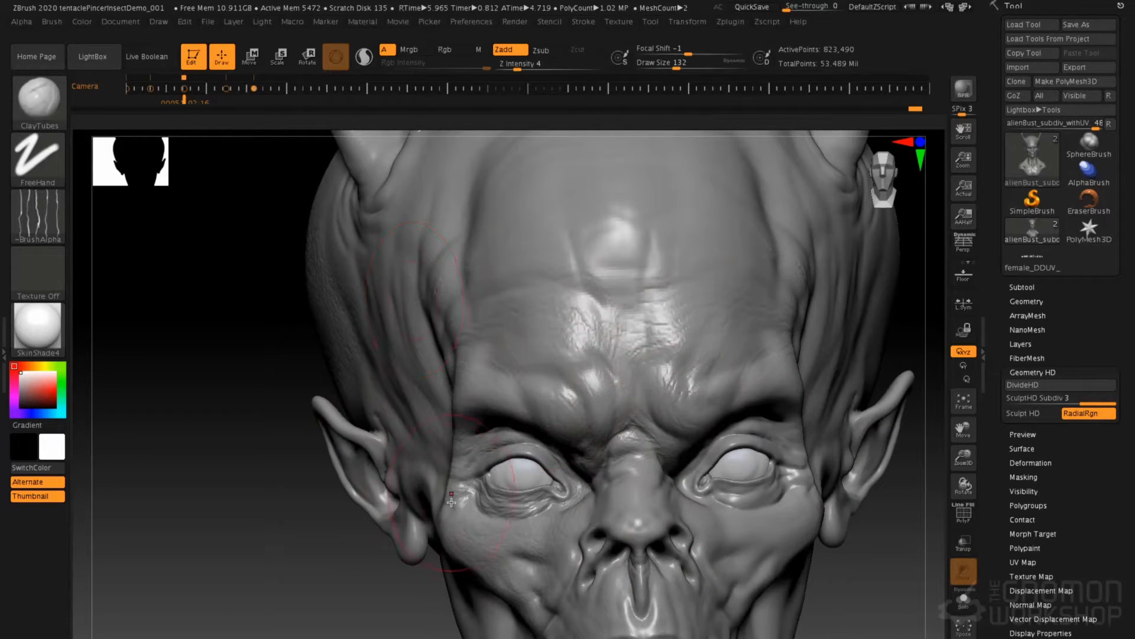
pyautogui.moveTo(369, 529)
pyautogui.mouseDown()
pyautogui.moveTo(458, 520)
pyautogui.moveTo(373, 520)
pyautogui.mouseUp()
pyautogui.moveTo(284, 510)
pyautogui.mouseDown()
pyautogui.moveTo(264, 529)
pyautogui.moveTo(256, 520)
pyautogui.moveTo(221, 563)
pyautogui.mouseUp()
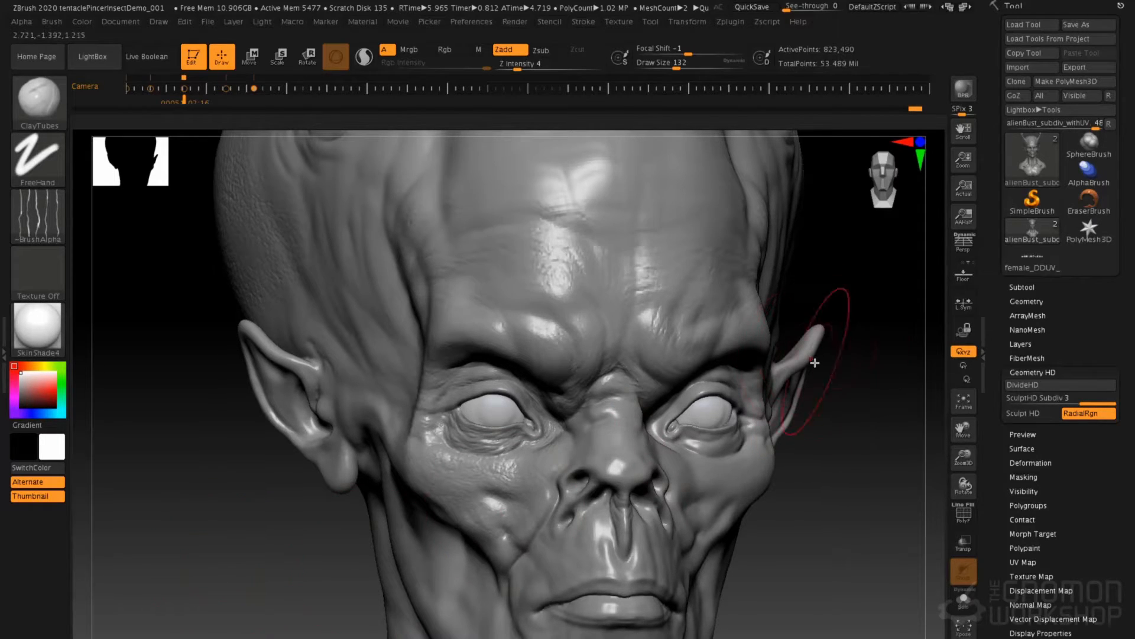
# - Turn on perspective with an 85 mm focal length and render a preview of the bust's full HD detail
pyautogui.press('p')
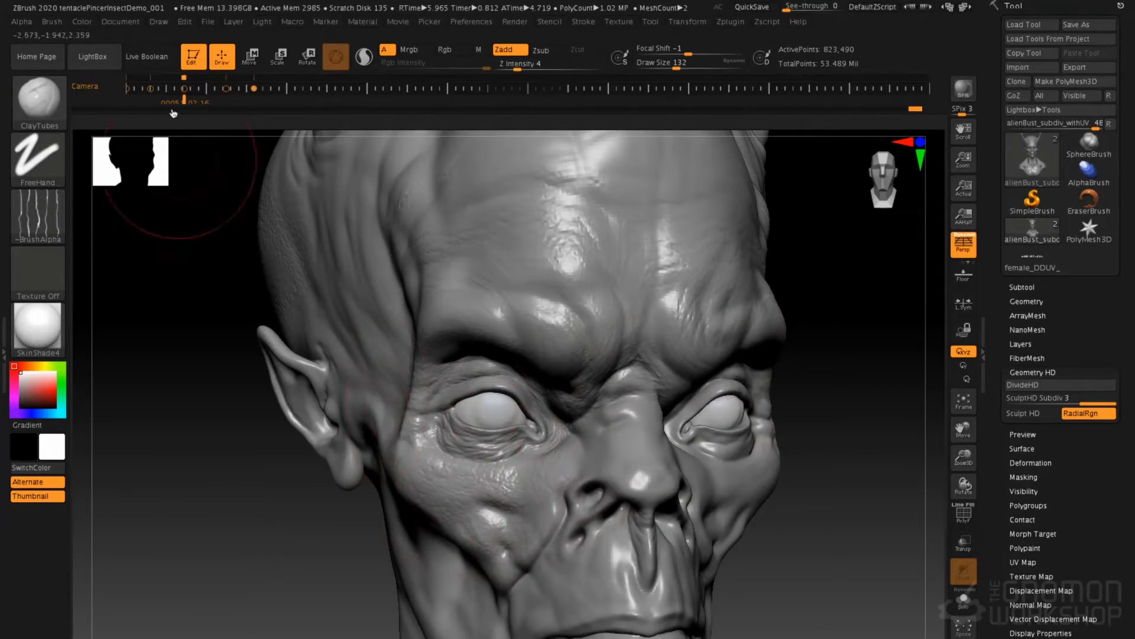
pyautogui.click(158, 23)
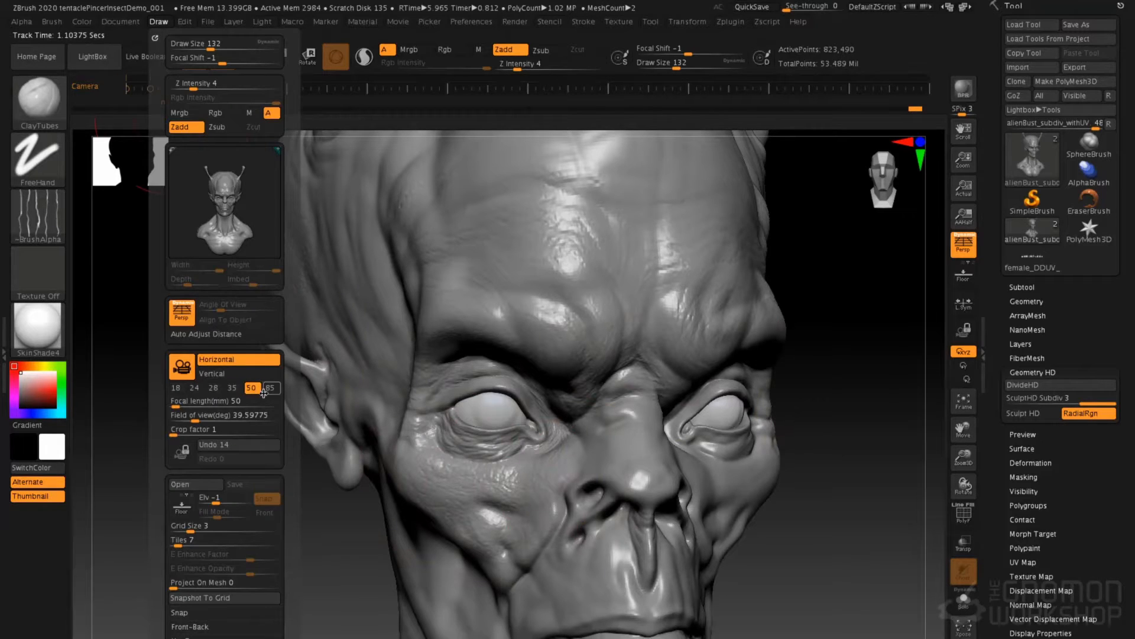
pyautogui.click(269, 388)
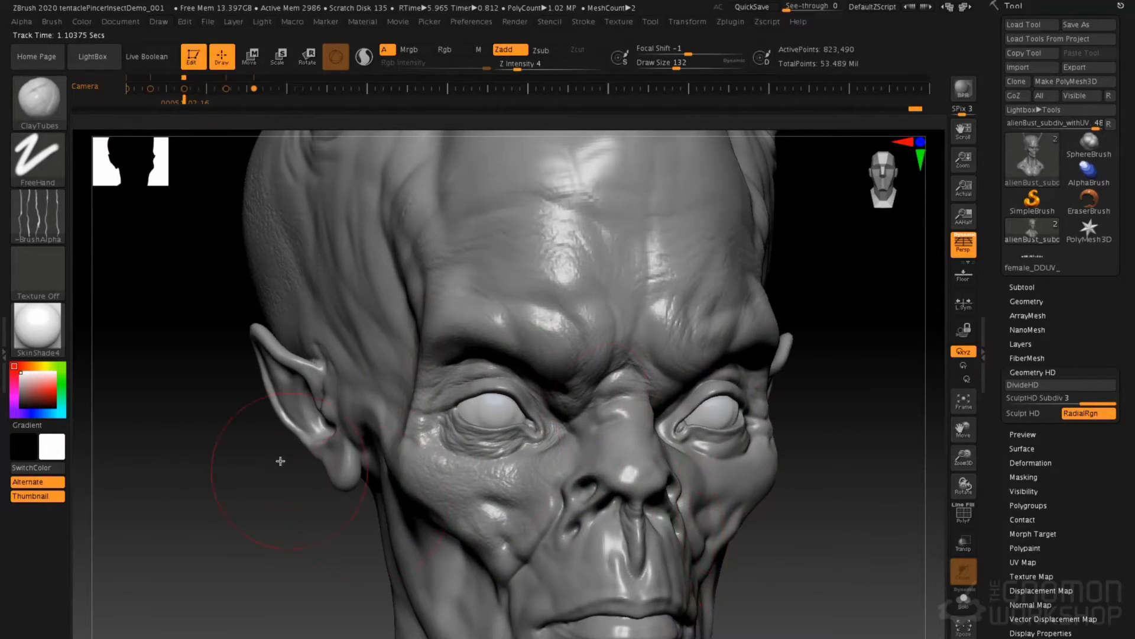
pyautogui.keyDown('alt'); pyautogui.moveTo(286, 596); pyautogui.dragTo(285, 559); pyautogui.keyUp('alt')
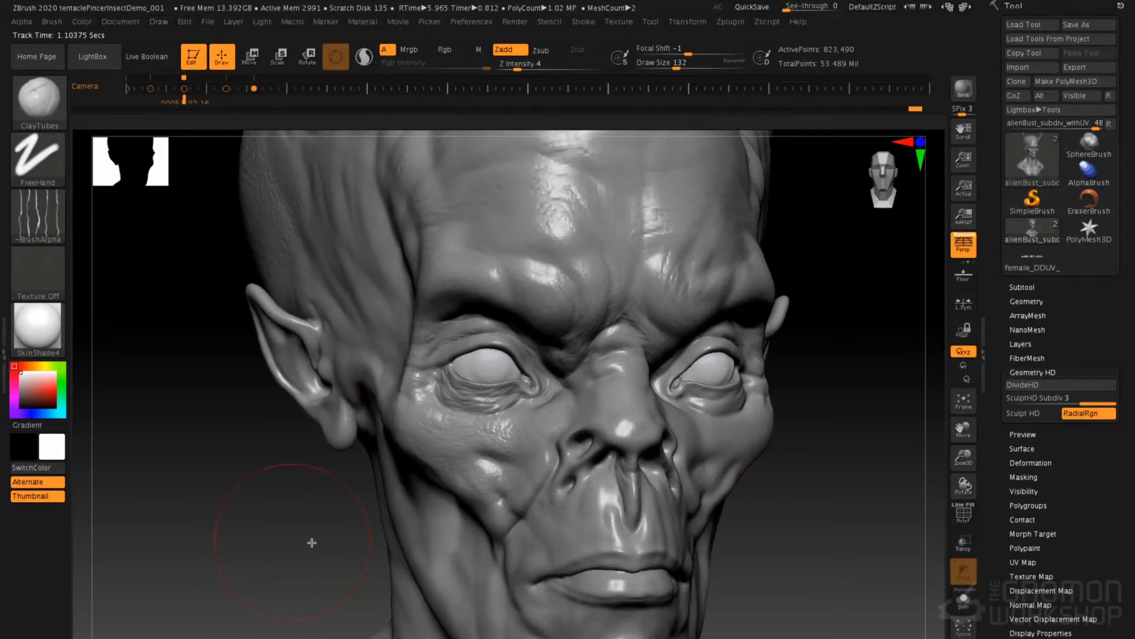
pyautogui.press('a')
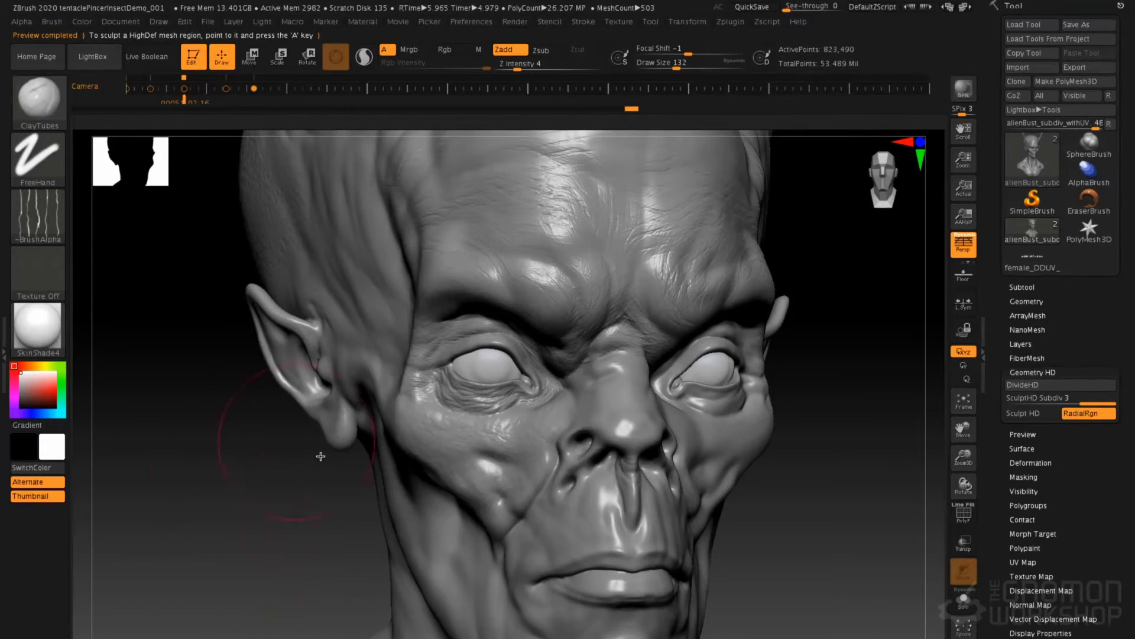
pyautogui.moveTo(287, 553)
pyautogui.mouseDown()
pyautogui.moveTo(272, 553)
pyautogui.moveTo(282, 554)
pyautogui.mouseUp()
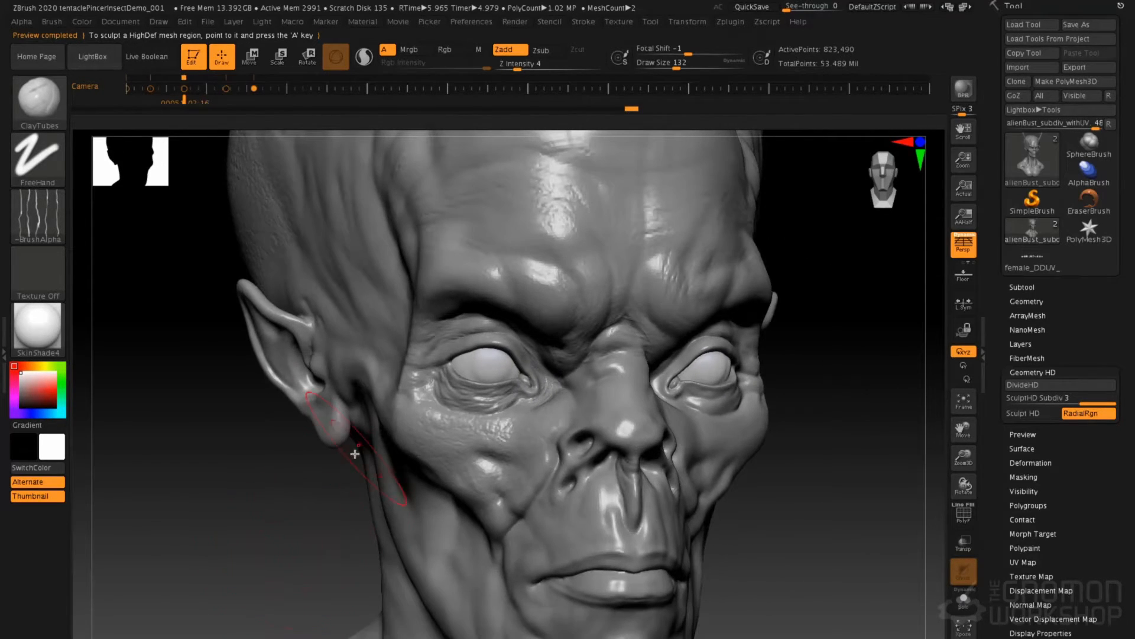
# - Add another HD subdivision level and reactivate Sculpt HD with the region around the eye and cheek
pyautogui.click(1035, 388)
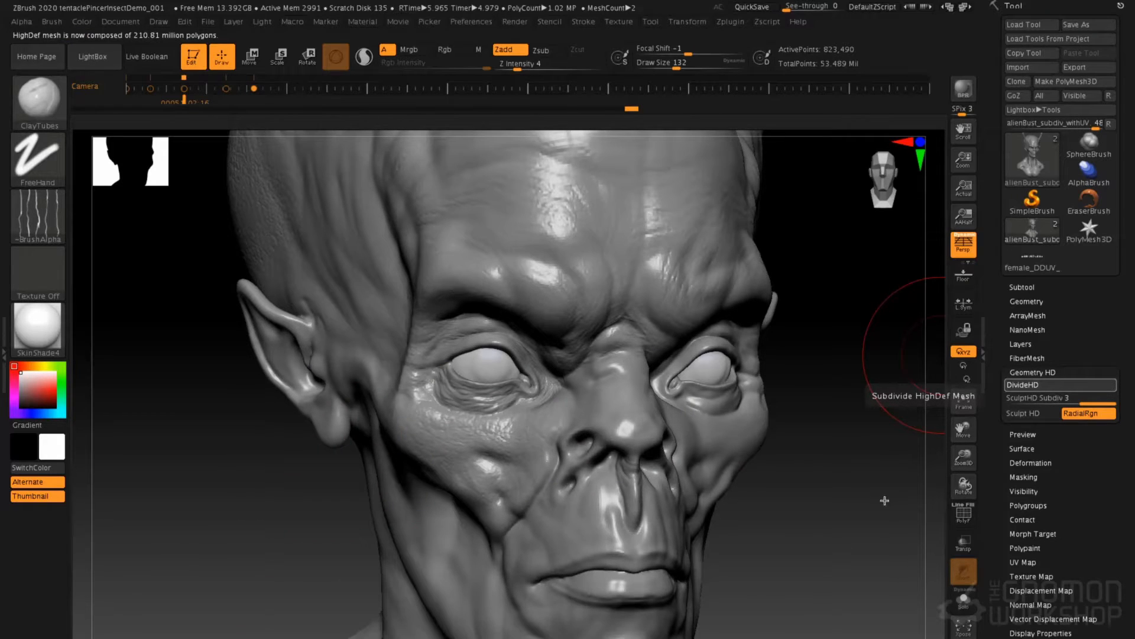
pyautogui.moveTo(854, 435)
pyautogui.keyDown('shift'); pyautogui.mouseDown()
pyautogui.moveTo(869, 451)
pyautogui.moveTo(869, 428)
pyautogui.mouseUp(); pyautogui.keyUp('shift')
pyautogui.press('a')
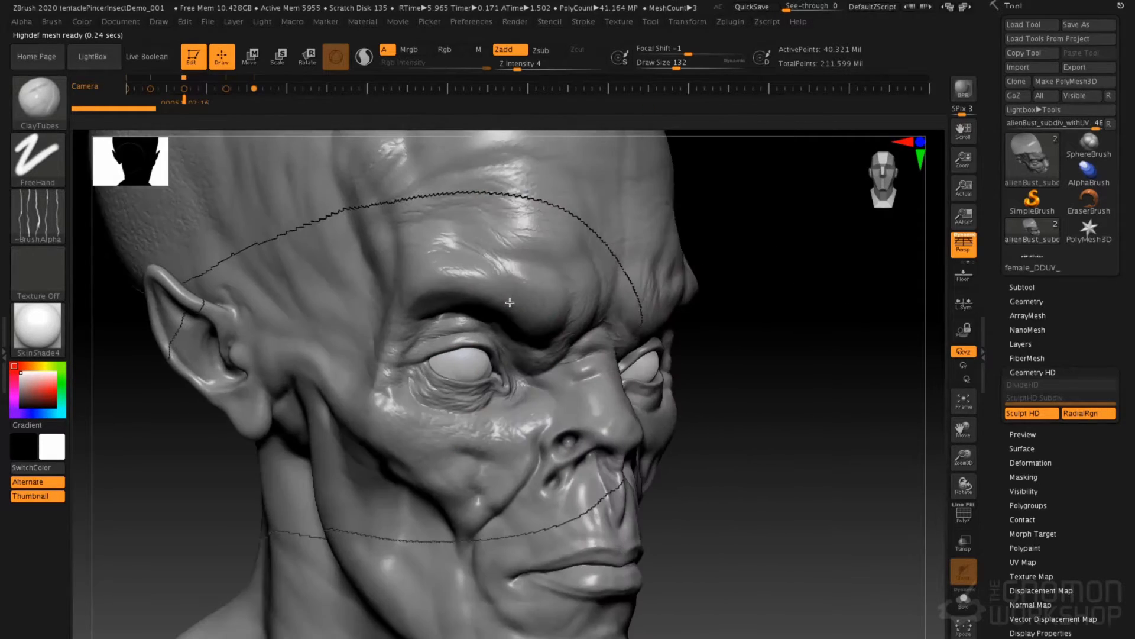
# - Close in on the outer brow and choose the Standard brush with Alpha 01 and a draw size of 7
pyautogui.moveTo(510, 302); pyautogui.dragTo(510, 249, button='right')
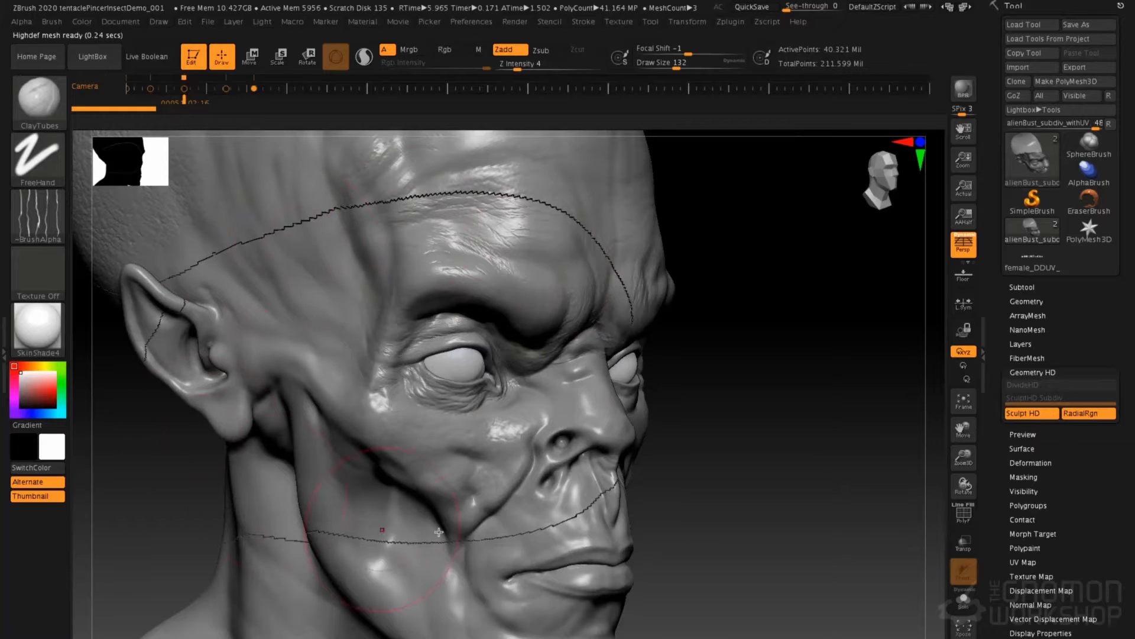
pyautogui.keyDown('ctrl'); pyautogui.moveTo(409, 390); pyautogui.dragTo(342, 253, button='right'); pyautogui.keyUp('ctrl')
pyautogui.keyDown('alt'); pyautogui.moveTo(334, 206); pyautogui.dragTo(303, 467, button='right'); pyautogui.keyUp('alt')
pyautogui.keyDown('ctrl'); pyautogui.moveTo(378, 317); pyautogui.dragTo(369, 178, button='right'); pyautogui.keyUp('ctrl')
pyautogui.keyDown('alt'); pyautogui.moveTo(414, 355); pyautogui.dragTo(433, 464, button='right'); pyautogui.keyUp('alt')
pyautogui.press('b')
pyautogui.press('s')
pyautogui.press('t')
pyautogui.click(38, 216)
pyautogui.click(167, 272)
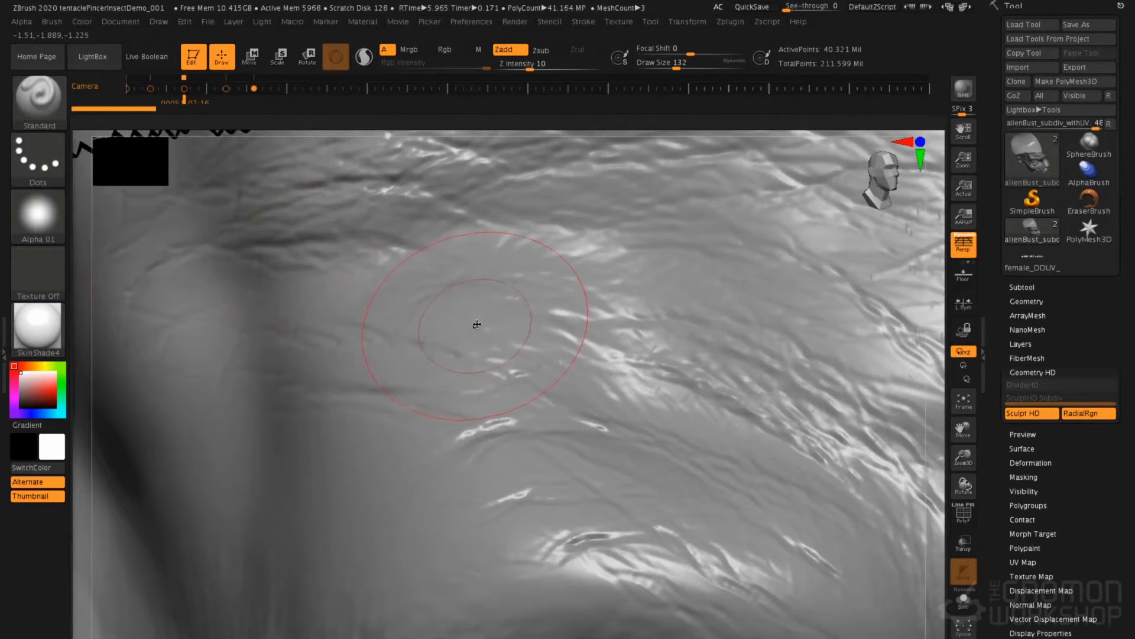
pyautogui.press('space')
pyautogui.click(454, 323)
pyautogui.moveTo(454, 323); pyautogui.dragTo(447, 323)
# - Set the Z Intensity to 28 and write "HD SUBDIVS!" in tiny raised letters above the outer end of the brow
pyautogui.moveTo(374, 483)
pyautogui.keyDown('alt'); pyautogui.mouseDown(button='right')
pyautogui.moveTo(433, 396)
pyautogui.moveTo(431, 355)
pyautogui.moveTo(421, 371)
pyautogui.moveTo(428, 349)
pyautogui.mouseUp(button='right'); pyautogui.keyUp('alt')
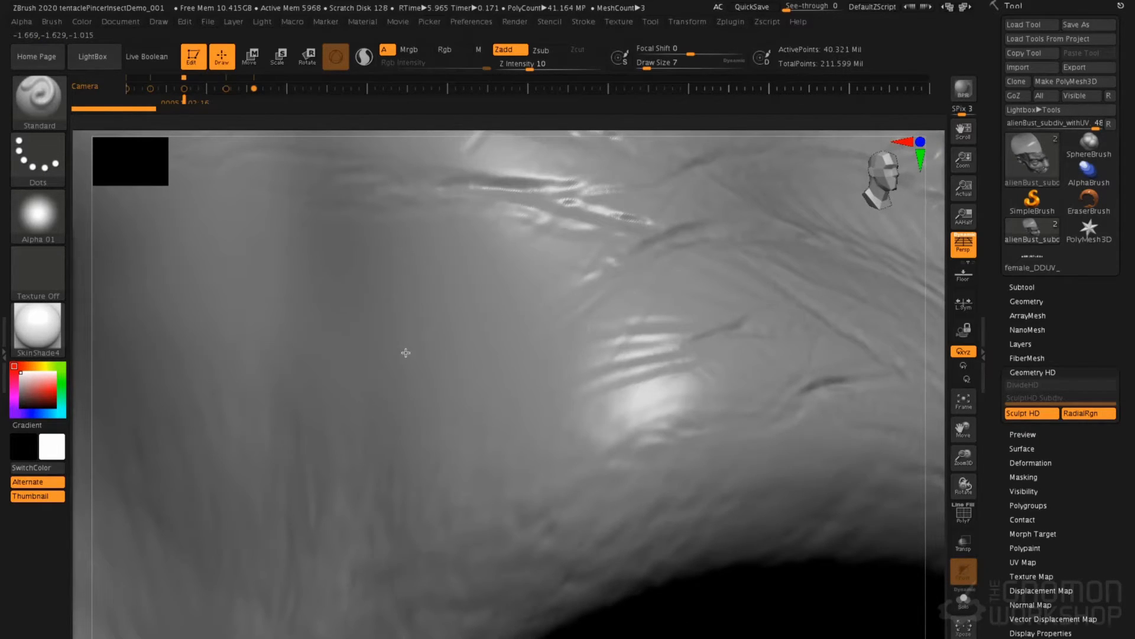
pyautogui.click(553, 67)
pyautogui.moveTo(390, 325)
pyautogui.mouseDown()
pyautogui.moveTo(417, 342)
pyautogui.moveTo(437, 306)
pyautogui.moveTo(423, 311)
pyautogui.mouseUp()
pyautogui.moveTo(426, 358)
pyautogui.mouseDown()
pyautogui.moveTo(413, 383)
pyautogui.moveTo(448, 345)
pyautogui.moveTo(458, 357)
pyautogui.moveTo(469, 334)
pyautogui.moveTo(501, 337)
pyautogui.moveTo(522, 307)
pyautogui.moveTo(556, 306)
pyautogui.mouseUp()
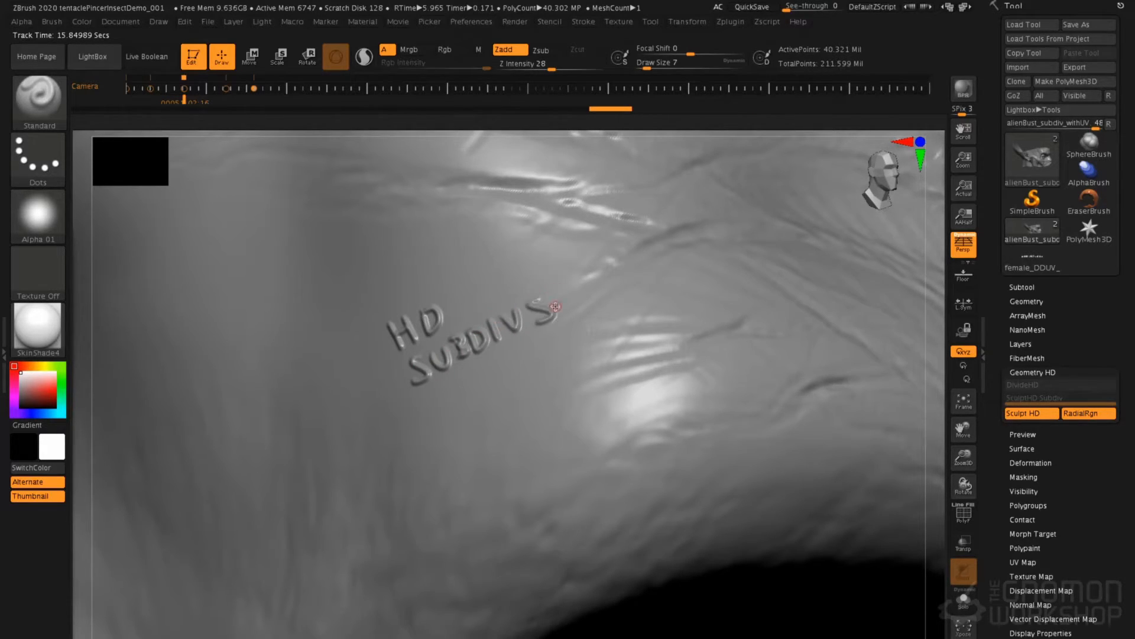
pyautogui.moveTo(545, 258); pyautogui.dragTo(556, 285)
pyautogui.moveTo(569, 304); pyautogui.dragTo(577, 305)
# - Examine the tiny lettering close up and in relation to the side of the head
pyautogui.moveTo(470, 361)
pyautogui.mouseDown(button='right')
pyautogui.moveTo(452, 344)
pyautogui.moveTo(485, 367)
pyautogui.moveTo(491, 437)
pyautogui.mouseUp(button='right')
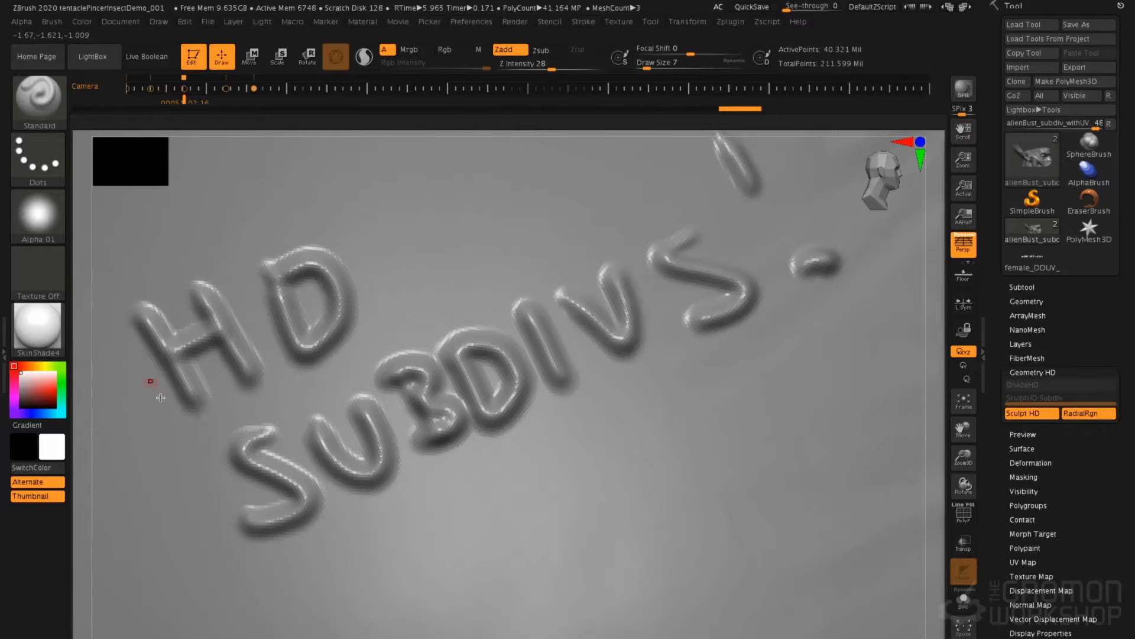
pyautogui.moveTo(553, 524)
pyautogui.mouseDown(button='right')
pyautogui.moveTo(495, 452)
pyautogui.moveTo(422, 397)
pyautogui.mouseUp(button='right')
pyautogui.keyDown('ctrl'); pyautogui.moveTo(560, 565); pyautogui.dragTo(466, 440, button='right'); pyautogui.keyUp('ctrl')
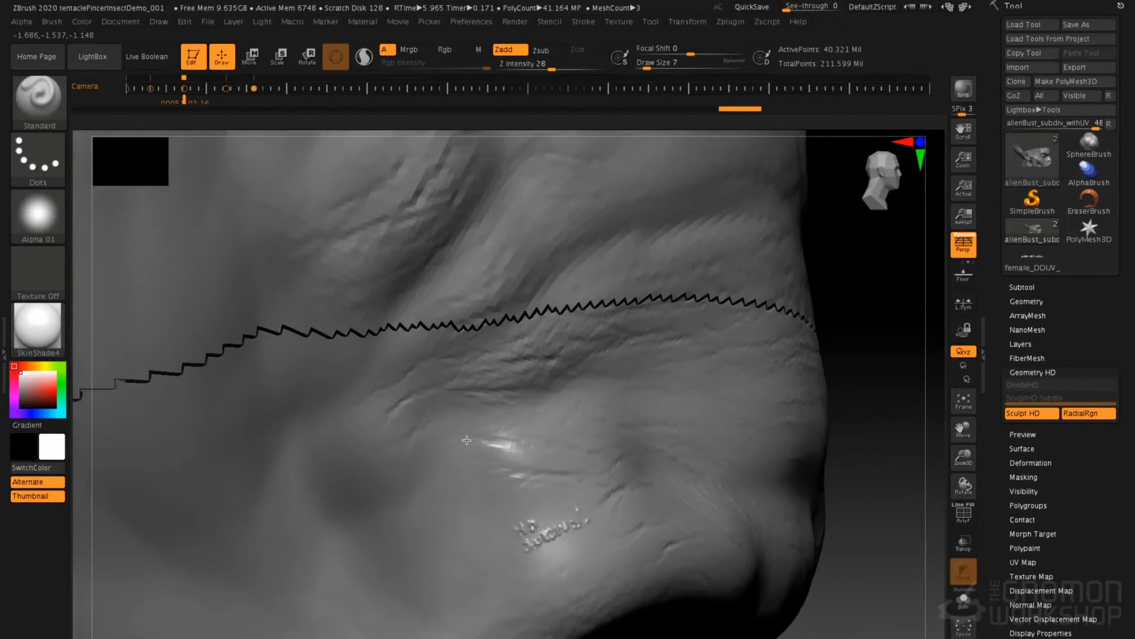
pyautogui.keyDown('alt'); pyautogui.moveTo(517, 603); pyautogui.dragTo(536, 460, button='right'); pyautogui.keyUp('alt')
pyautogui.keyDown('alt'); pyautogui.moveTo(517, 584); pyautogui.dragTo(496, 544, button='right'); pyautogui.keyUp('alt')
pyautogui.keyDown('alt'); pyautogui.moveTo(537, 497); pyautogui.dragTo(578, 407, button='right'); pyautogui.keyUp('alt')
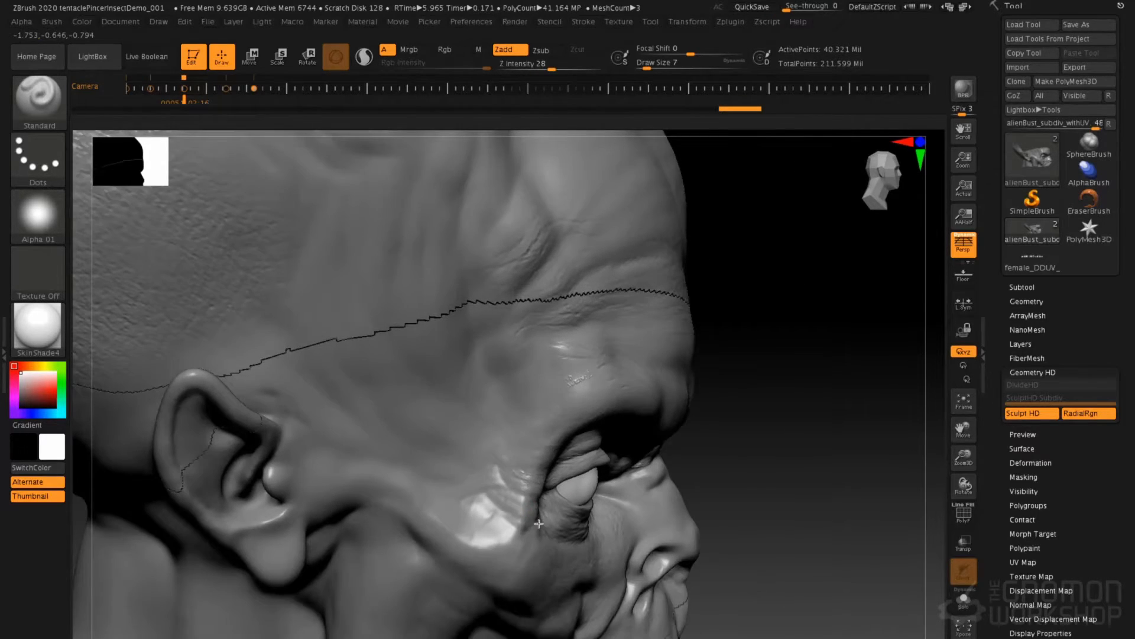
pyautogui.keyDown('alt'); pyautogui.moveTo(539, 523); pyautogui.dragTo(575, 456, button='right'); pyautogui.keyUp('alt')
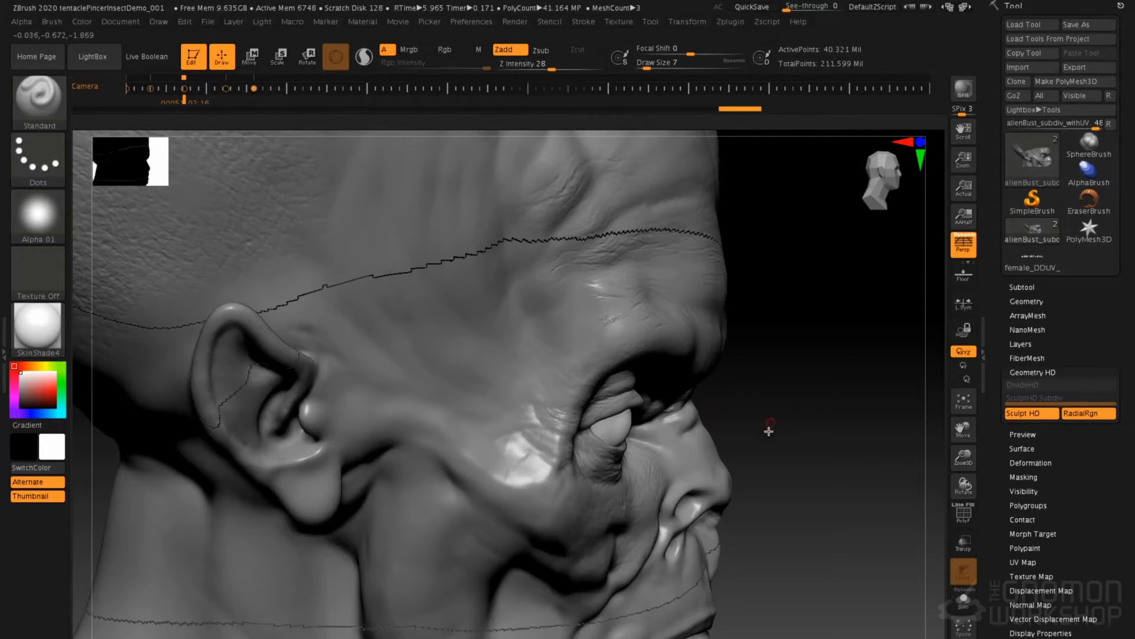
# - Leave HD sculpting and inspect the regular mesh from the side and three-quarter angles, out to the whole head
pyautogui.hotkey('ctrl', 'd')
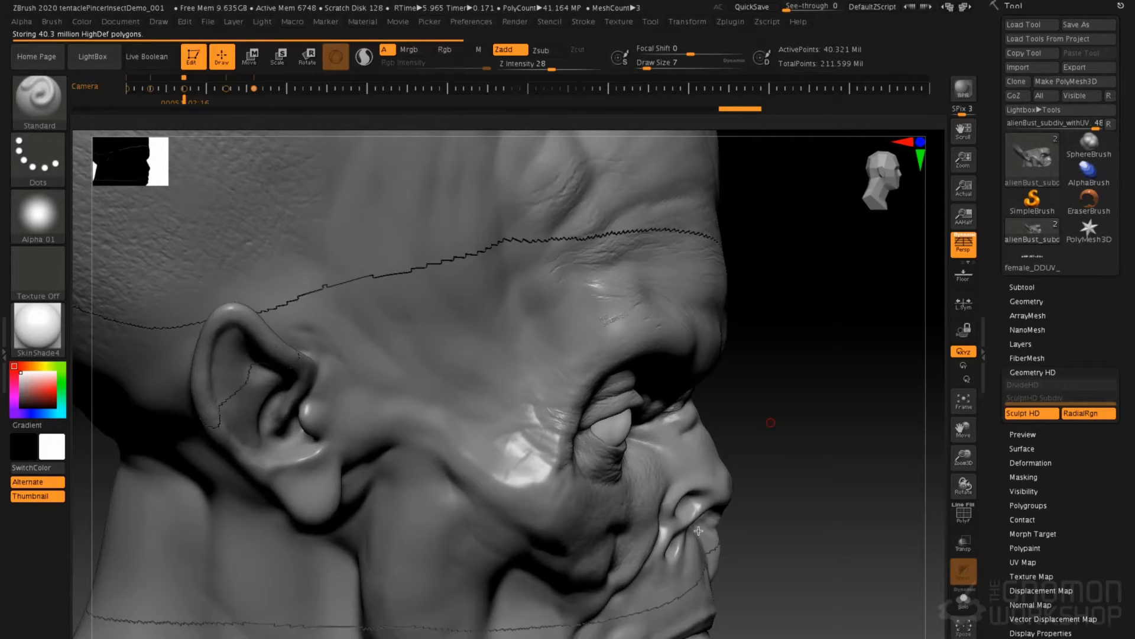
pyautogui.press('a')
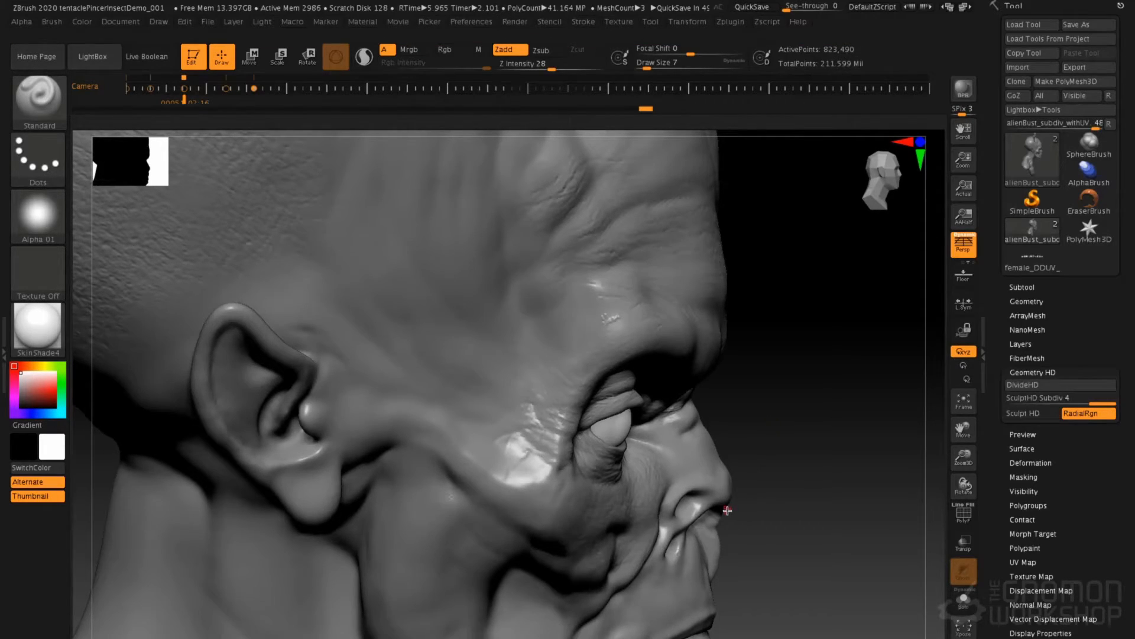
pyautogui.moveTo(782, 481); pyautogui.dragTo(719, 515)
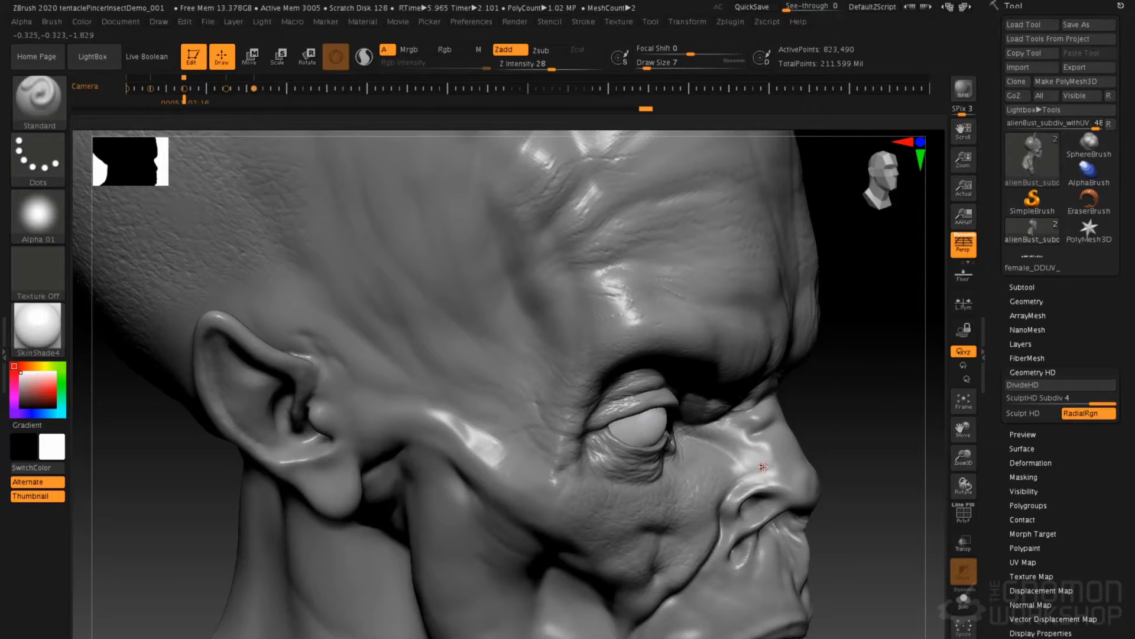
pyautogui.keyDown('alt'); pyautogui.moveTo(828, 448); pyautogui.dragTo(704, 412); pyautogui.keyUp('alt')
pyautogui.keyDown('shift'); pyautogui.moveTo(803, 408); pyautogui.dragTo(763, 411); pyautogui.keyUp('shift')
pyautogui.keyDown('alt'); pyautogui.moveTo(855, 440); pyautogui.dragTo(779, 445); pyautogui.keyUp('alt')
pyautogui.keyDown('alt'); pyautogui.moveTo(506, 389); pyautogui.dragTo(580, 380, button='right'); pyautogui.keyUp('alt')
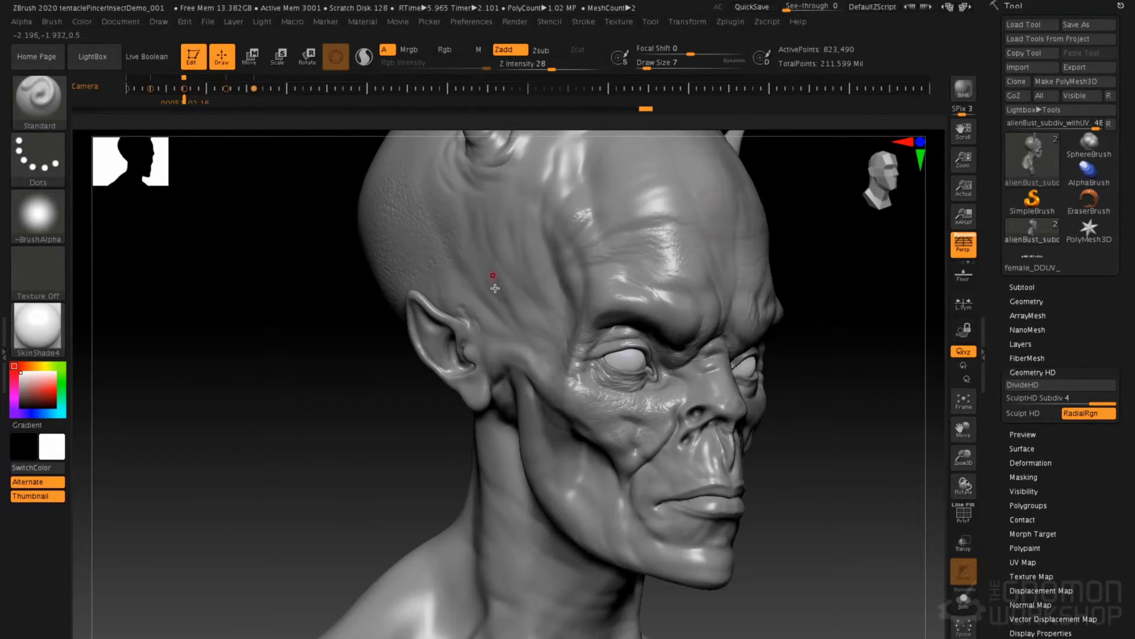
# - Close in on the mouth from the front and activate HD sculpting for that region
pyautogui.moveTo(547, 267); pyautogui.dragTo(510, 299, button='right')
pyautogui.keyDown('alt'); pyautogui.moveTo(517, 368); pyautogui.dragTo(521, 286, button='right'); pyautogui.keyUp('alt')
pyautogui.moveTo(560, 391); pyautogui.dragTo(456, 395, button='right')
pyautogui.keyDown('alt'); pyautogui.moveTo(558, 415); pyautogui.dragTo(500, 316, button='right'); pyautogui.keyUp('alt')
pyautogui.keyDown('ctrl'); pyautogui.moveTo(576, 365); pyautogui.dragTo(744, 563, button='right'); pyautogui.keyUp('ctrl')
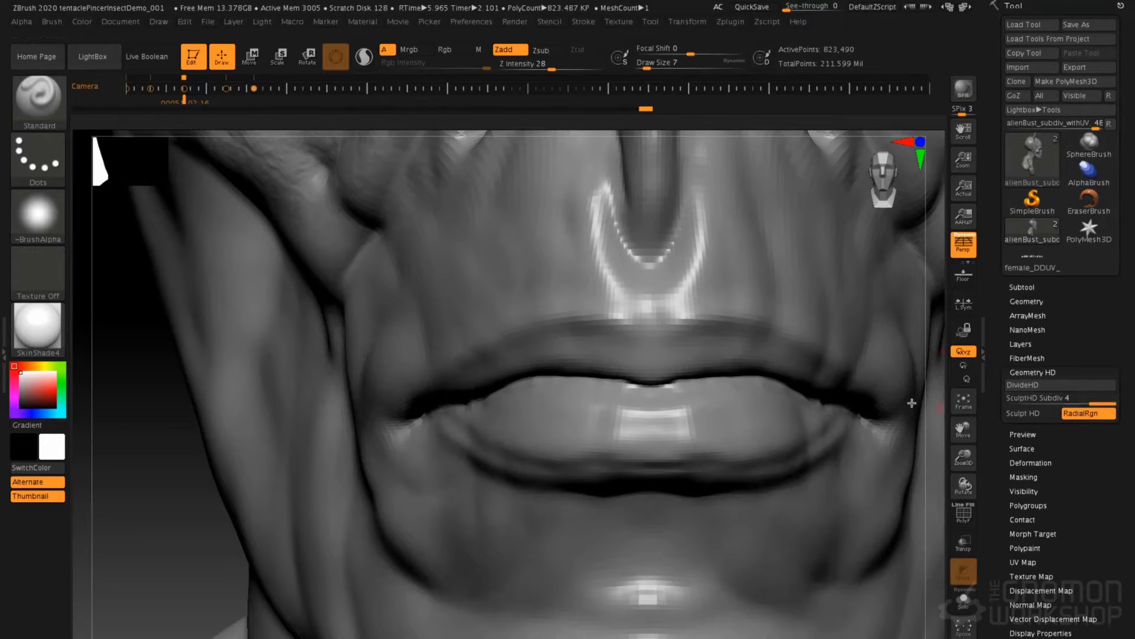
pyautogui.press('a')
pyautogui.press('a')
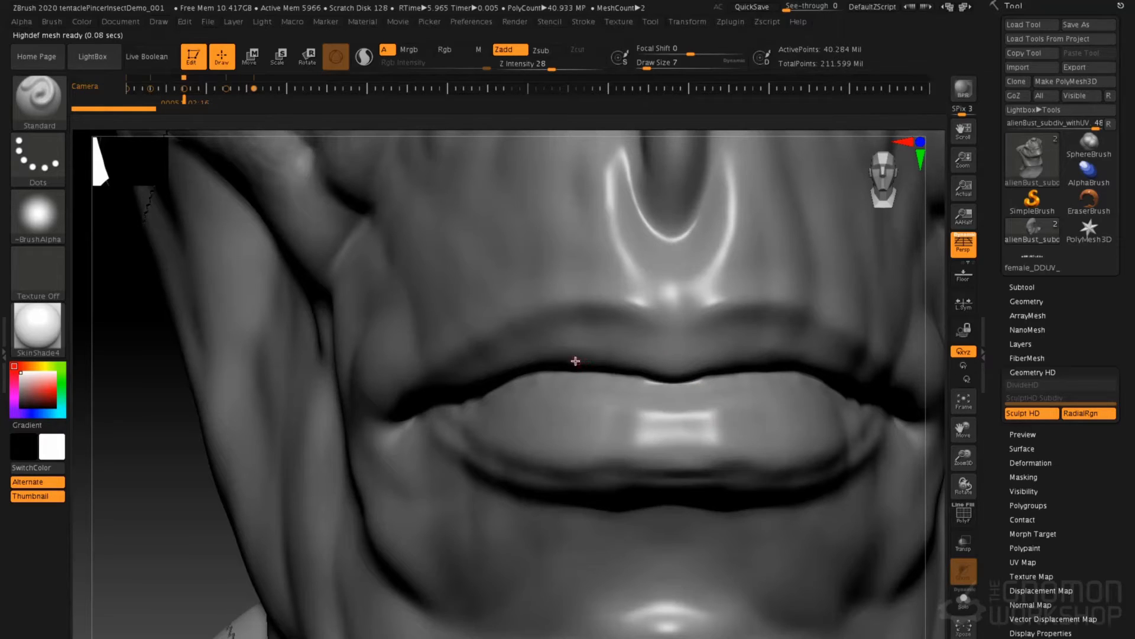
# - Choose Alpha 58 with a draw size of 68 and sculpt vertical wrinkles across the middle of the lower lip
pyautogui.click(38, 216)
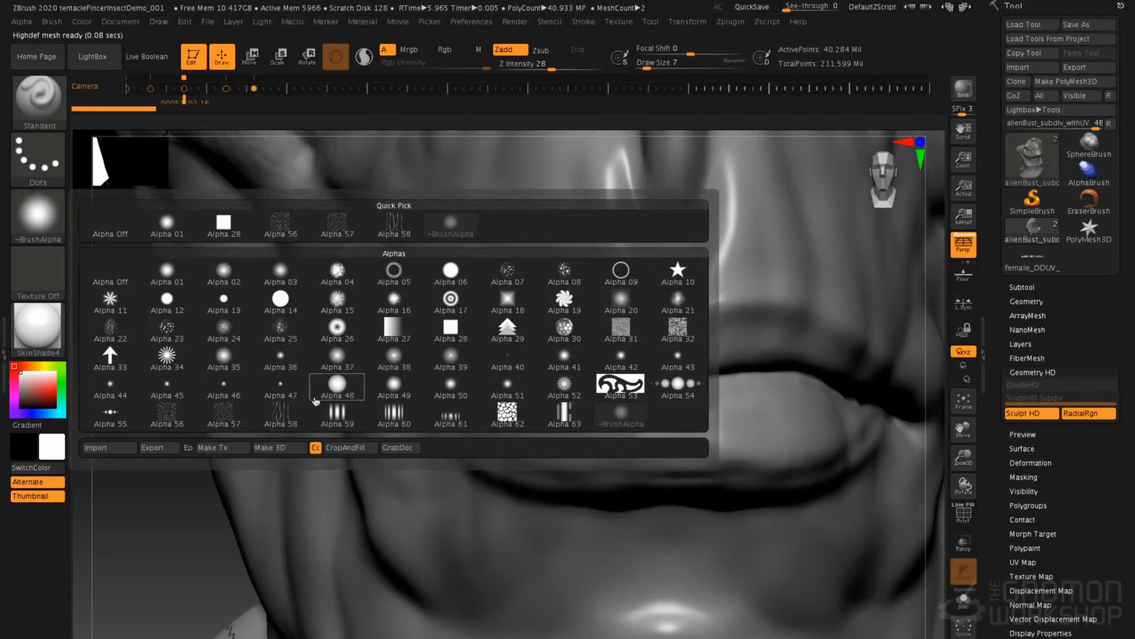
pyautogui.click(282, 414)
pyautogui.keyDown('ctrl'); pyautogui.moveTo(499, 392); pyautogui.dragTo(530, 405, button='right'); pyautogui.keyUp('ctrl')
pyautogui.press('space')
pyautogui.moveTo(537, 412); pyautogui.dragTo(555, 411)
pyautogui.moveTo(642, 382); pyautogui.dragTo(628, 438)
pyautogui.moveTo(606, 398); pyautogui.dragTo(577, 455)
pyautogui.moveTo(641, 395); pyautogui.dragTo(628, 457)
pyautogui.moveTo(673, 396); pyautogui.dragTo(667, 473)
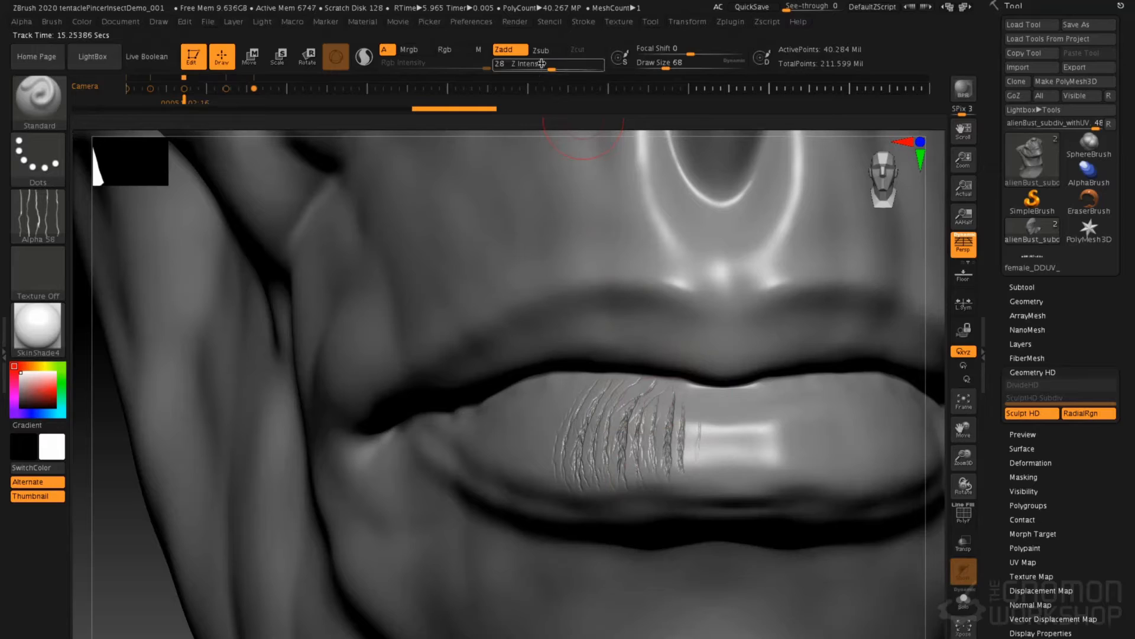
pyautogui.press('shift')
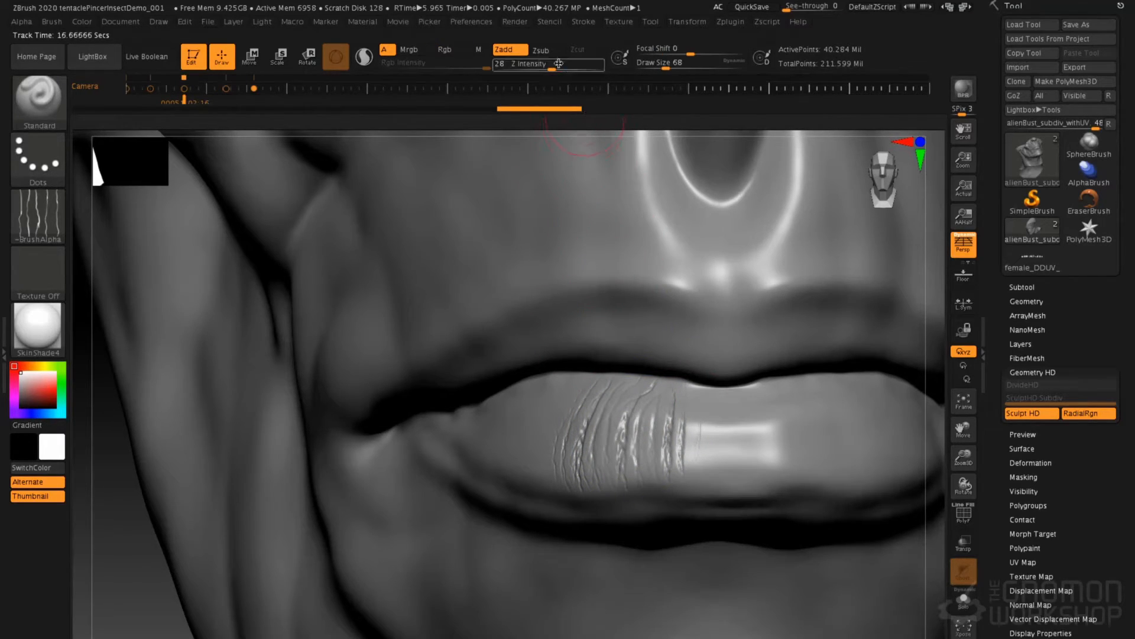
# - Set the Z Intensity to 11 and extend the lip wrinkles over the rest of the lower lip towards both corners
pyautogui.click(531, 67)
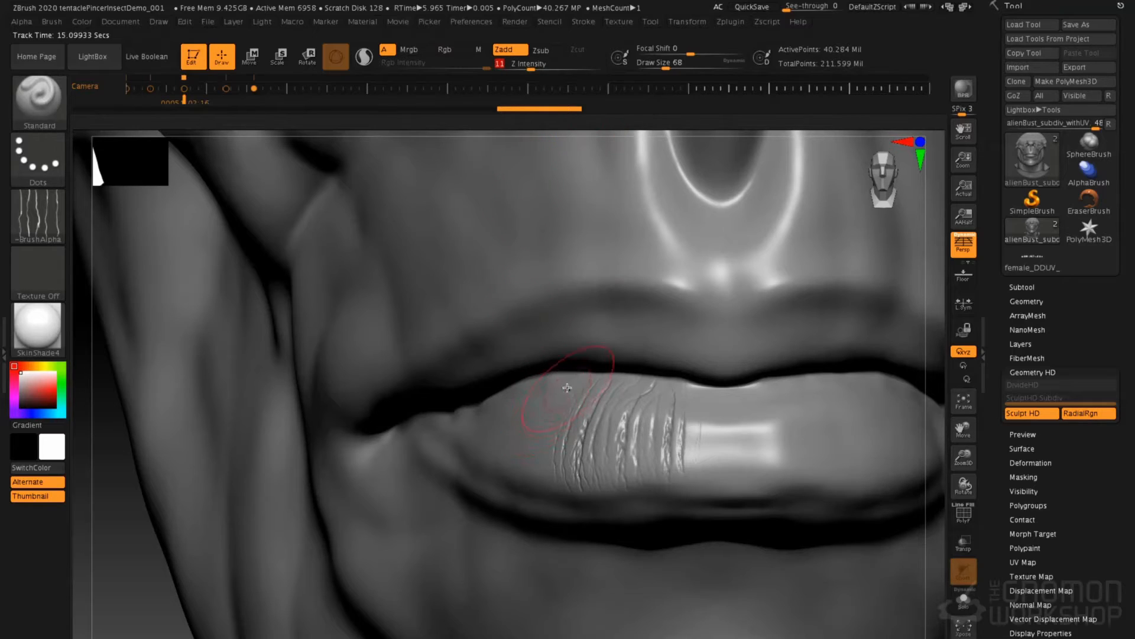
pyautogui.moveTo(538, 426)
pyautogui.mouseDown()
pyautogui.moveTo(537, 453)
pyautogui.moveTo(504, 412)
pyautogui.mouseUp()
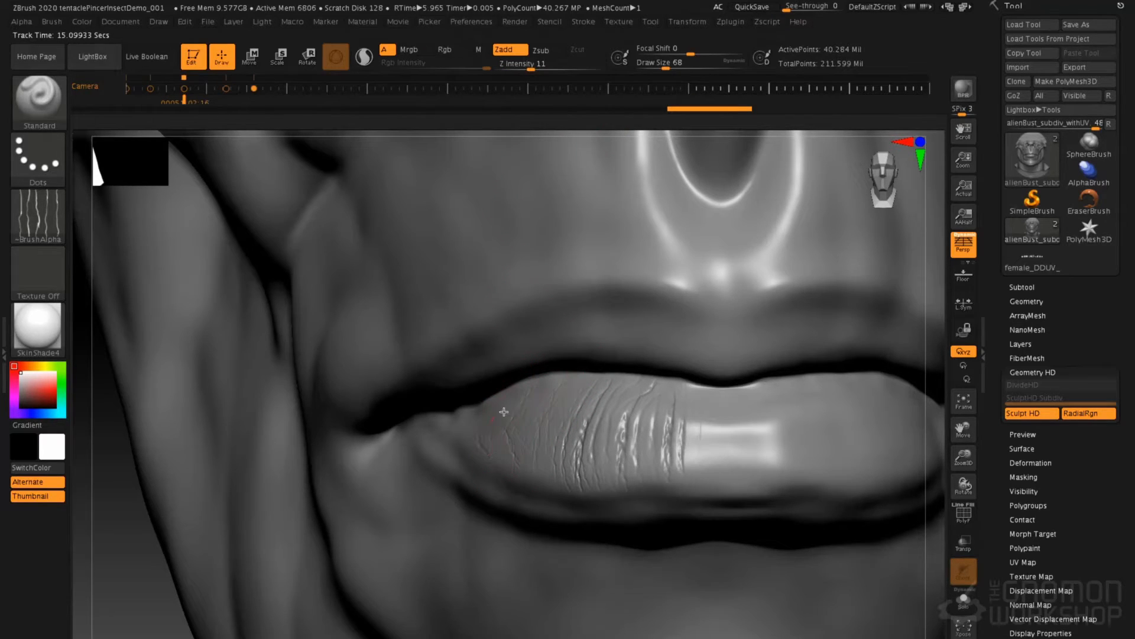
pyautogui.moveTo(707, 408)
pyautogui.mouseDown()
pyautogui.moveTo(708, 458)
pyautogui.moveTo(737, 474)
pyautogui.moveTo(754, 414)
pyautogui.moveTo(774, 473)
pyautogui.moveTo(772, 415)
pyautogui.mouseUp()
pyautogui.keyDown('alt'); pyautogui.moveTo(803, 360); pyautogui.dragTo(680, 382, button='right'); pyautogui.keyUp('alt')
pyautogui.moveTo(693, 414)
pyautogui.mouseDown()
pyautogui.moveTo(713, 488)
pyautogui.moveTo(721, 408)
pyautogui.moveTo(773, 463)
pyautogui.mouseUp()
pyautogui.moveTo(760, 391)
pyautogui.mouseDown()
pyautogui.moveTo(788, 479)
pyautogui.moveTo(816, 435)
pyautogui.moveTo(828, 470)
pyautogui.mouseUp()
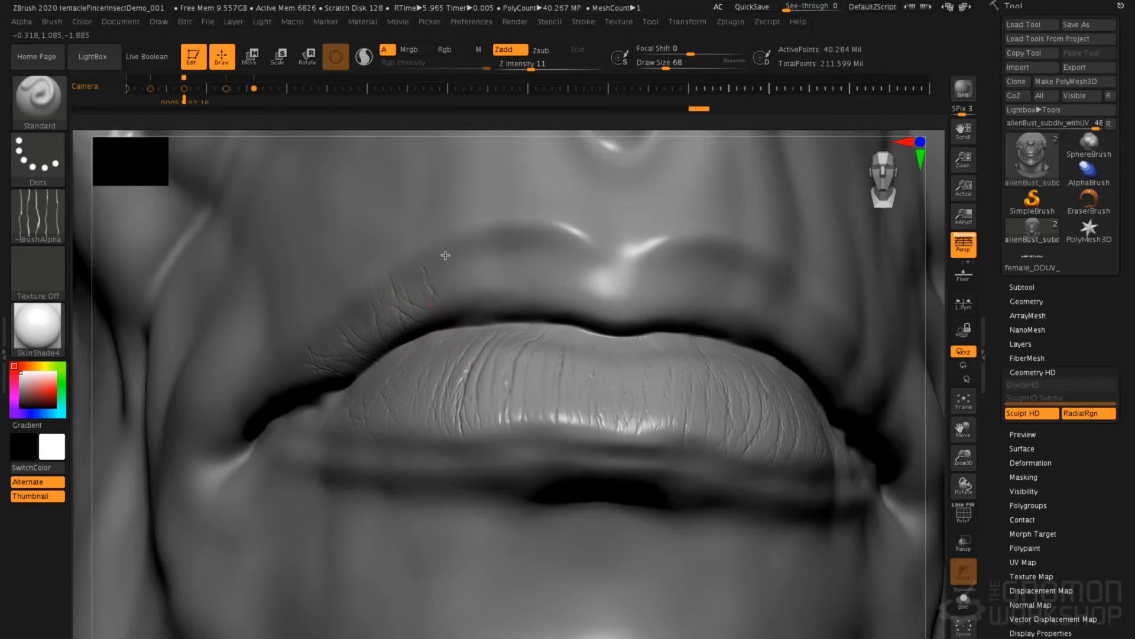
# - Sculpt short Alpha 58 wrinkles along the upper lip from one side to the other
pyautogui.moveTo(548, 243)
pyautogui.mouseDown()
pyautogui.moveTo(549, 281)
pyautogui.moveTo(587, 300)
pyautogui.mouseUp()
pyautogui.moveTo(613, 259); pyautogui.dragTo(610, 303)
pyautogui.moveTo(635, 263)
pyautogui.mouseDown()
pyautogui.moveTo(629, 318)
pyautogui.moveTo(647, 320)
pyautogui.mouseUp()
pyautogui.moveTo(712, 272); pyautogui.dragTo(697, 312)
pyautogui.moveTo(739, 288)
pyautogui.mouseDown(button='right')
pyautogui.moveTo(649, 293)
pyautogui.moveTo(621, 255)
pyautogui.mouseUp(button='right')
pyautogui.moveTo(677, 298)
pyautogui.mouseDown()
pyautogui.moveTo(654, 331)
pyautogui.moveTo(667, 339)
pyautogui.mouseUp()
pyautogui.moveTo(733, 323)
pyautogui.mouseDown()
pyautogui.moveTo(718, 348)
pyautogui.moveTo(732, 362)
pyautogui.mouseUp()
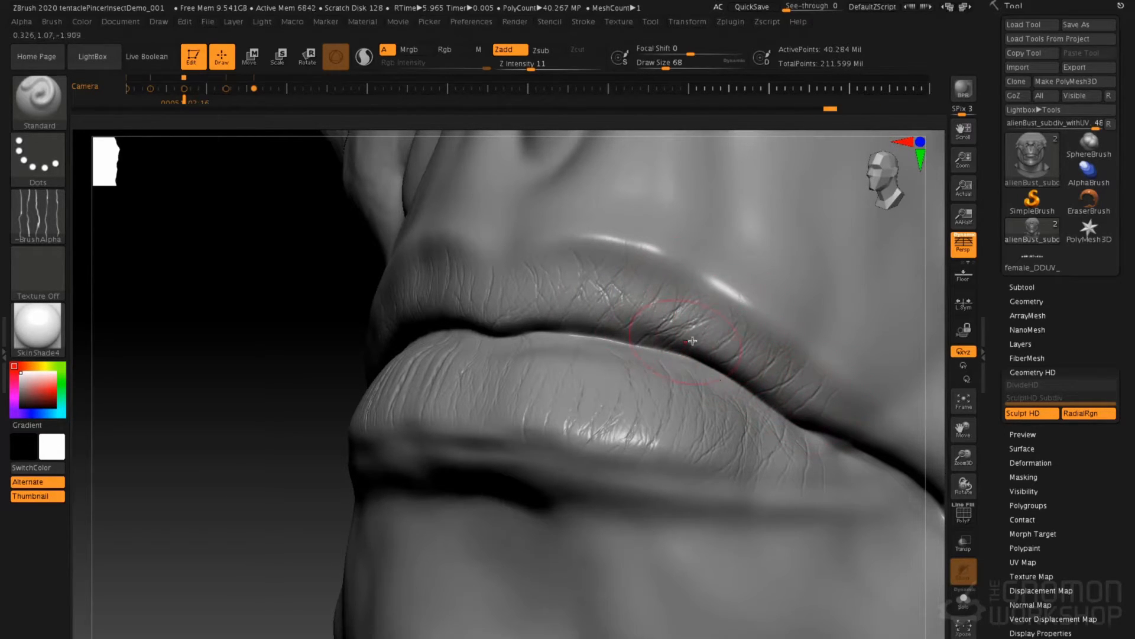
# - Enlarge the brush to a draw size of 90 and layer more wrinkles over the fullest part of the lower lip
pyautogui.moveTo(651, 398); pyautogui.dragTo(689, 388, button='right')
pyautogui.moveTo(532, 387); pyautogui.dragTo(565, 388, button='right')
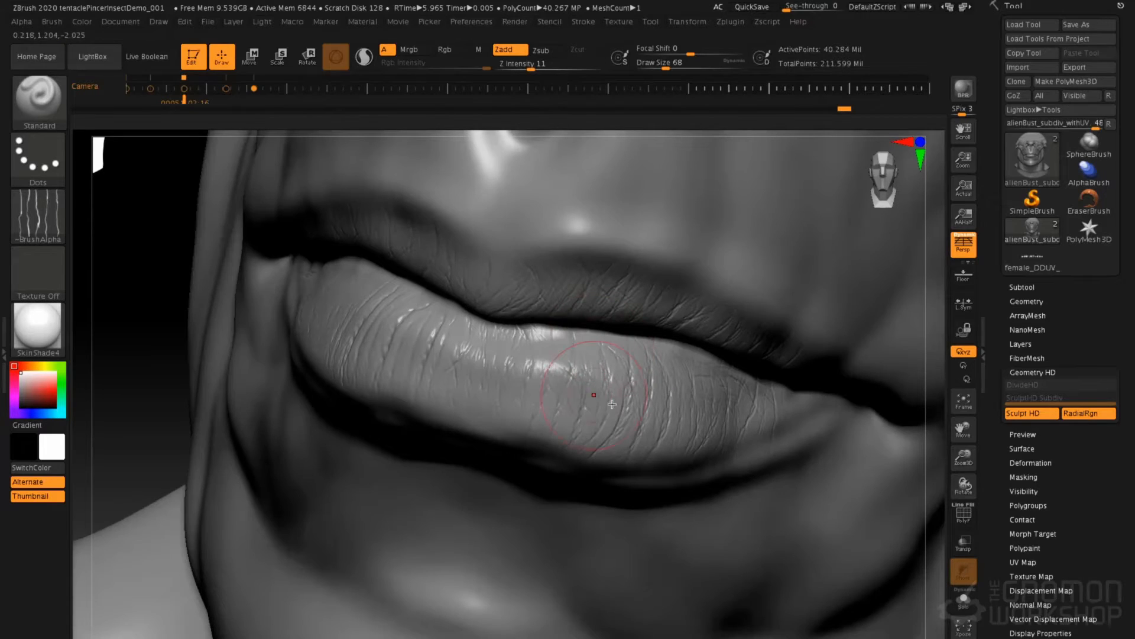
pyautogui.press('space')
pyautogui.moveTo(565, 365)
pyautogui.mouseDown()
pyautogui.moveTo(602, 388)
pyautogui.moveTo(627, 373)
pyautogui.moveTo(617, 419)
pyautogui.mouseUp()
pyautogui.moveTo(510, 348); pyautogui.dragTo(496, 384)
pyautogui.moveTo(465, 338); pyautogui.dragTo(460, 375)
pyautogui.moveTo(460, 376)
pyautogui.mouseDown(button='right')
pyautogui.moveTo(505, 354)
pyautogui.moveTo(522, 380)
pyautogui.moveTo(587, 364)
pyautogui.mouseUp(button='right')
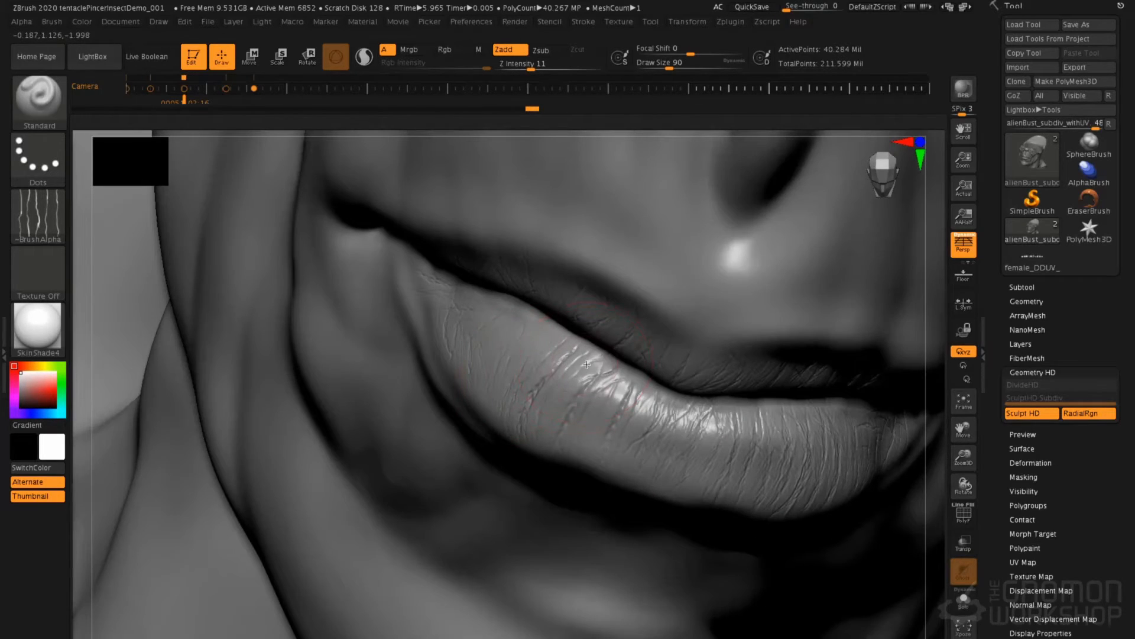
pyautogui.moveTo(508, 404); pyautogui.dragTo(469, 373)
# - Add more wrinkles to the upper lip and lightly smooth the harsh ones on both sides
pyautogui.moveTo(469, 374); pyautogui.dragTo(472, 271, button='right')
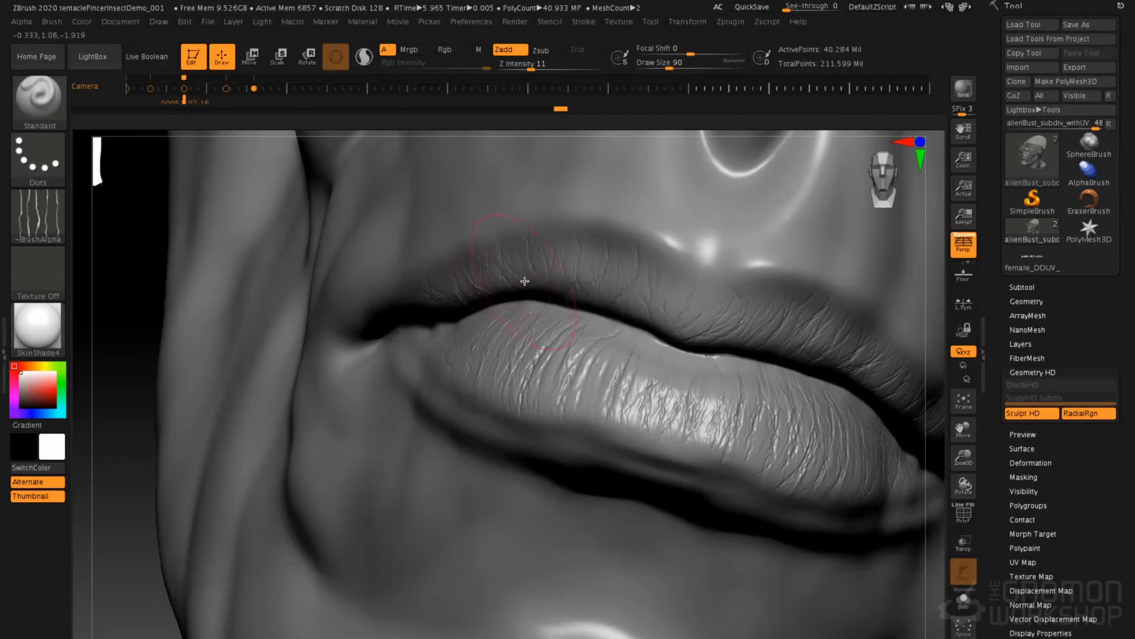
pyautogui.moveTo(640, 302)
pyautogui.mouseDown()
pyautogui.moveTo(634, 258)
pyautogui.moveTo(661, 308)
pyautogui.mouseUp()
pyautogui.moveTo(740, 296)
pyautogui.mouseDown(button='right')
pyautogui.moveTo(667, 270)
pyautogui.moveTo(700, 311)
pyautogui.moveTo(682, 257)
pyautogui.moveTo(673, 294)
pyautogui.mouseUp(button='right')
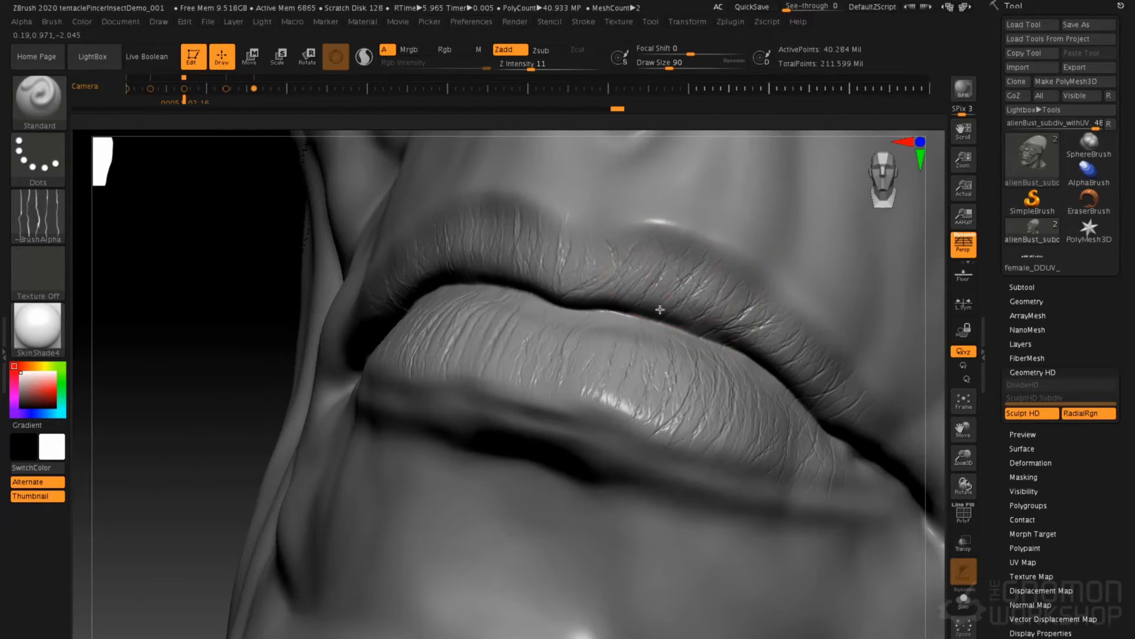
pyautogui.keyDown('shift'); pyautogui.moveTo(698, 315); pyautogui.dragTo(715, 319); pyautogui.keyUp('shift')
pyautogui.moveTo(733, 398); pyautogui.dragTo(444, 266, button='right')
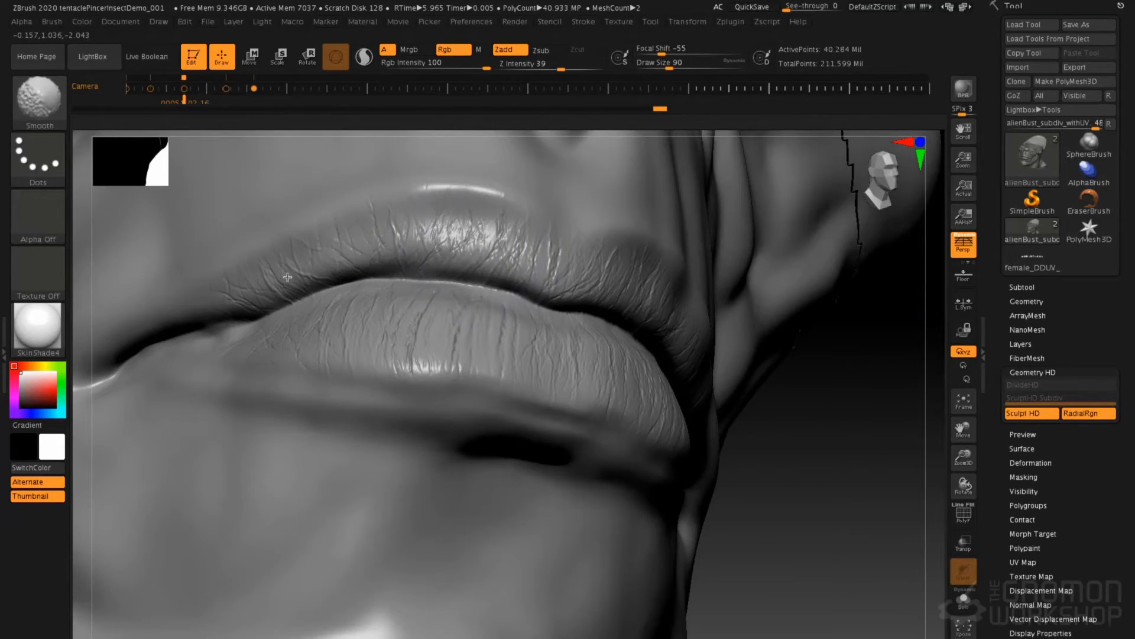
pyautogui.keyDown('shift'); pyautogui.moveTo(370, 255); pyautogui.dragTo(410, 237); pyautogui.keyUp('shift')
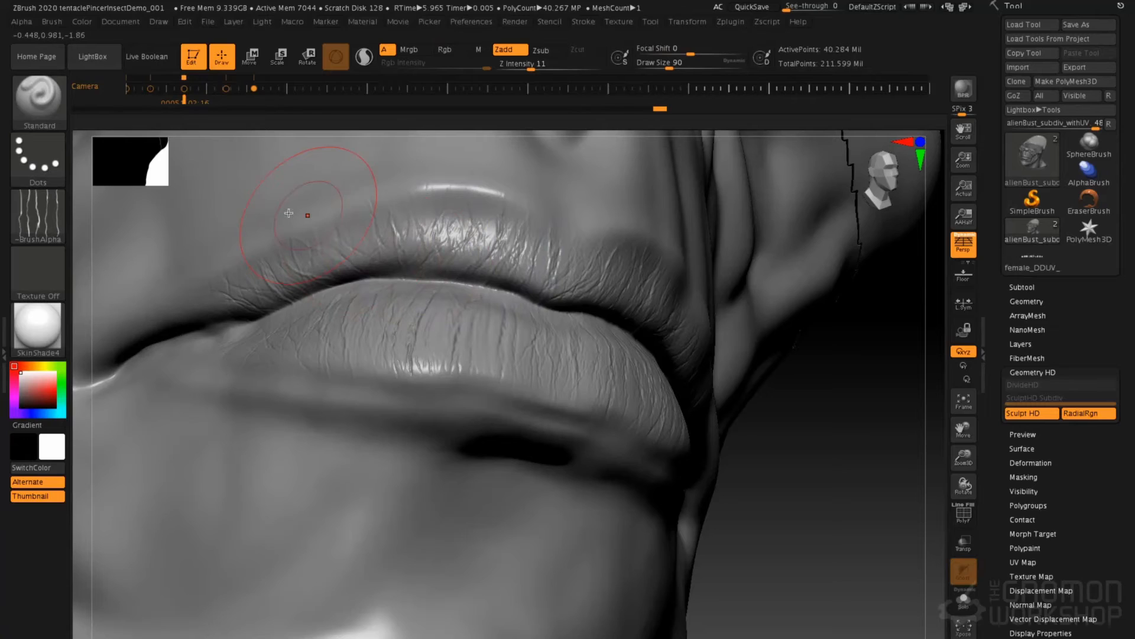
# - Choose Alpha 01 with a draw size of 27 and build up individual raised folds on the upper lip
pyautogui.click(41, 208)
pyautogui.click(164, 227)
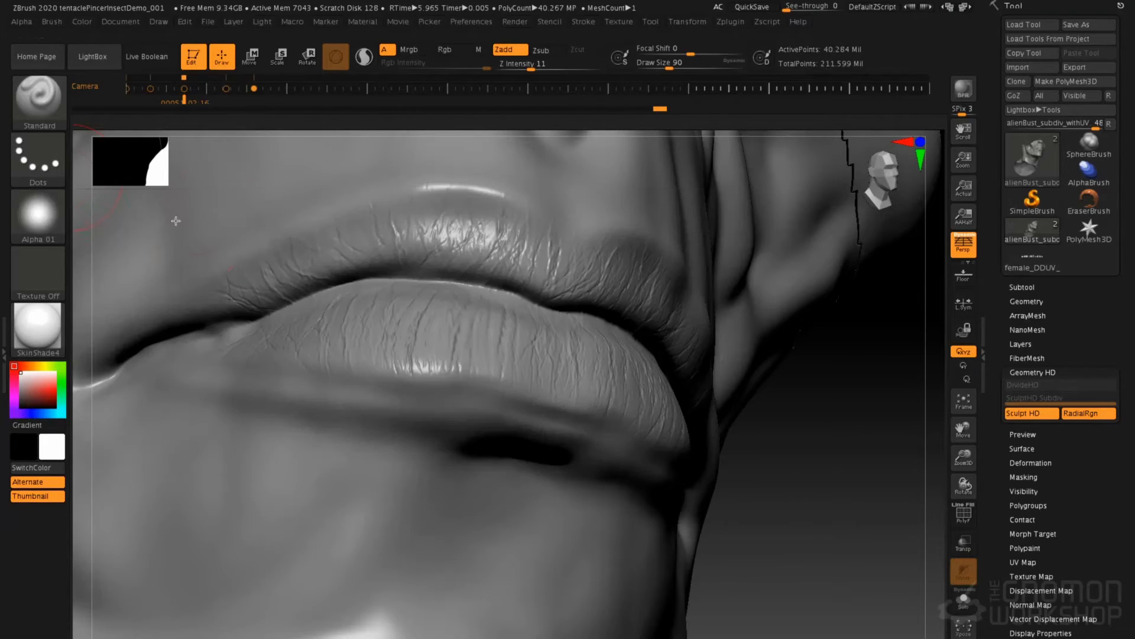
pyautogui.press('space')
pyautogui.moveTo(407, 239)
pyautogui.mouseDown()
pyautogui.moveTo(392, 239)
pyautogui.moveTo(411, 212)
pyautogui.moveTo(429, 262)
pyautogui.mouseUp()
pyautogui.press('space')
pyautogui.moveTo(442, 197)
pyautogui.mouseDown()
pyautogui.moveTo(453, 254)
pyautogui.moveTo(469, 264)
pyautogui.mouseUp()
pyautogui.moveTo(489, 222); pyautogui.dragTo(478, 254)
pyautogui.moveTo(359, 240)
pyautogui.mouseDown()
pyautogui.moveTo(354, 260)
pyautogui.moveTo(295, 278)
pyautogui.moveTo(272, 305)
pyautogui.mouseUp()
# - Raise a series of vertical folds down the lower lip from the side towards its centre
pyautogui.moveTo(316, 286)
pyautogui.mouseDown(button='right')
pyautogui.moveTo(318, 326)
pyautogui.moveTo(350, 354)
pyautogui.mouseUp(button='right')
pyautogui.moveTo(353, 309); pyautogui.dragTo(344, 373)
pyautogui.moveTo(371, 308)
pyautogui.mouseDown()
pyautogui.moveTo(368, 374)
pyautogui.moveTo(386, 374)
pyautogui.mouseUp()
pyautogui.moveTo(415, 294); pyautogui.dragTo(412, 372)
pyautogui.moveTo(450, 313); pyautogui.dragTo(461, 376)
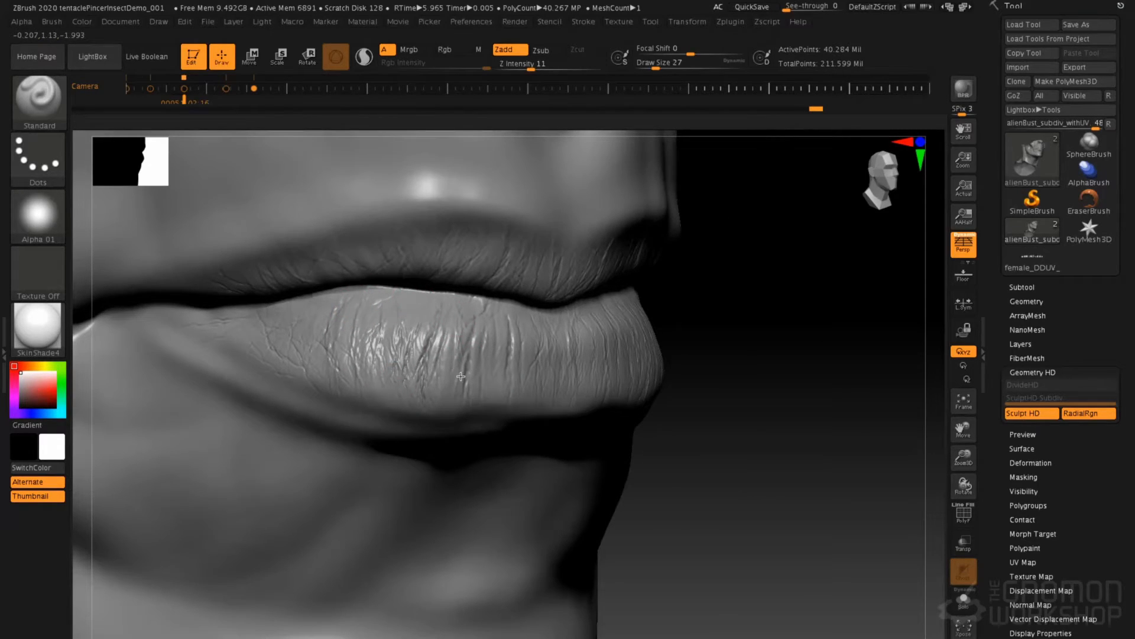
pyautogui.moveTo(506, 330); pyautogui.dragTo(503, 372)
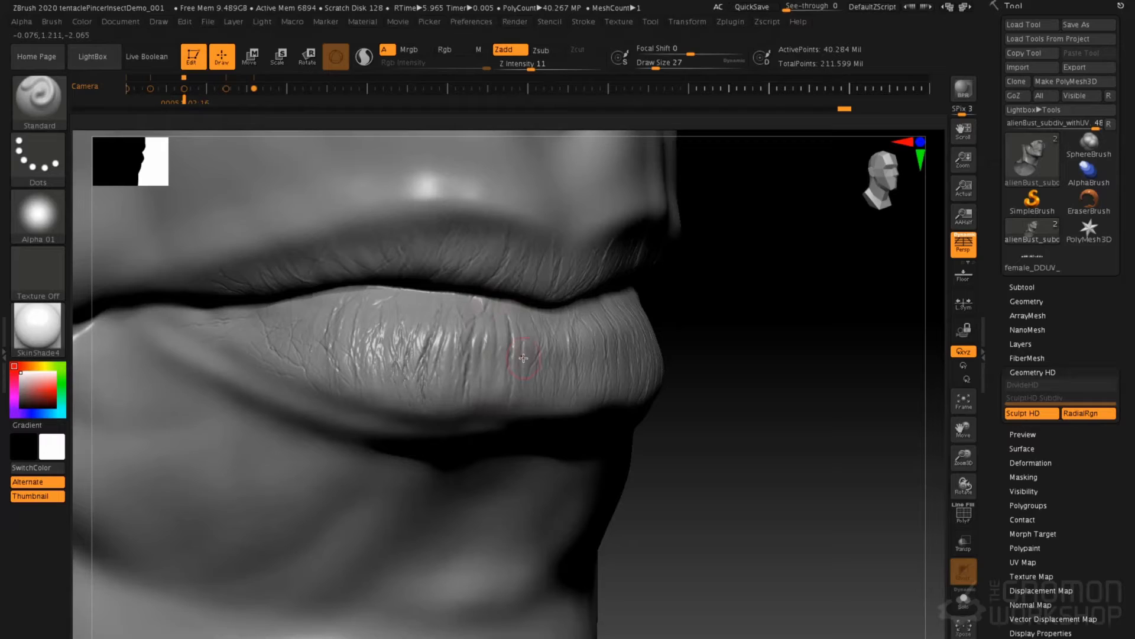
pyautogui.moveTo(542, 335); pyautogui.dragTo(570, 407)
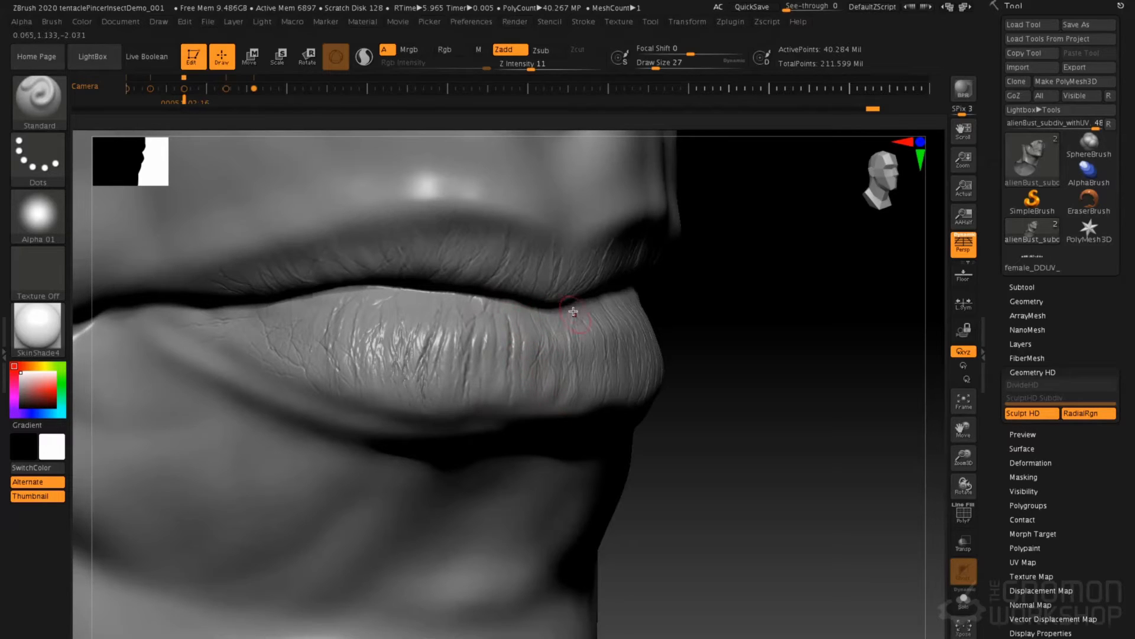
# - Refine the folds across the lower lip and its lower edge, enlarging the draw size to 41
pyautogui.moveTo(734, 379); pyautogui.dragTo(606, 395)
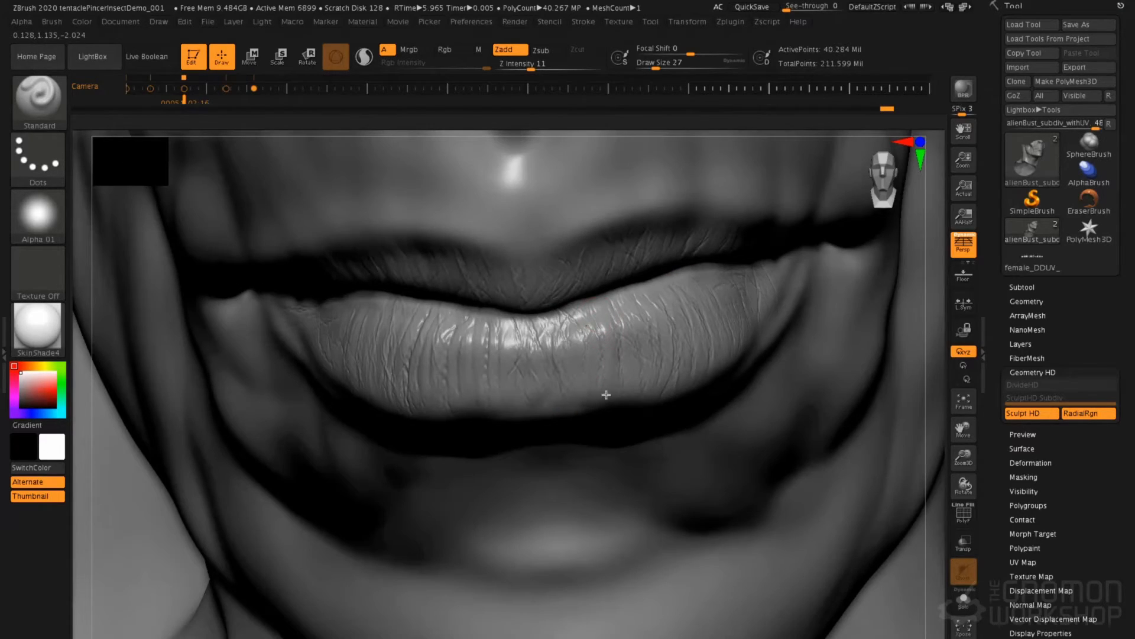
pyautogui.moveTo(656, 288); pyautogui.dragTo(684, 355)
pyautogui.hotkey('ctrl', 'z')
pyautogui.hotkey('ctrl', 'shift', 'z')
pyautogui.hotkey('ctrl', 'shift', 'z')
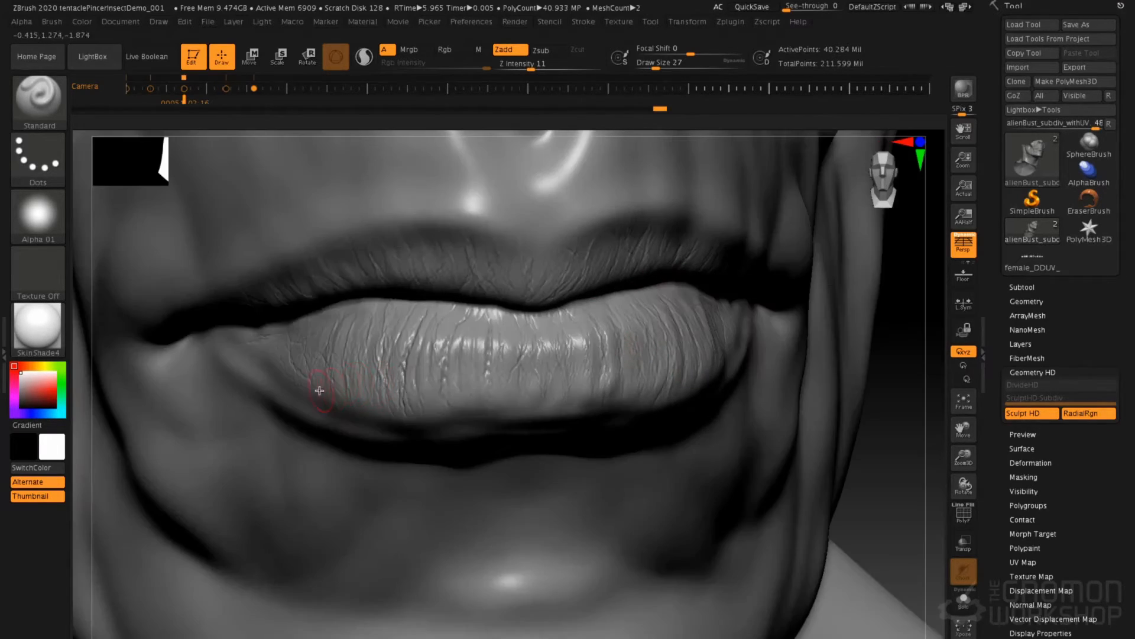
pyautogui.press('space')
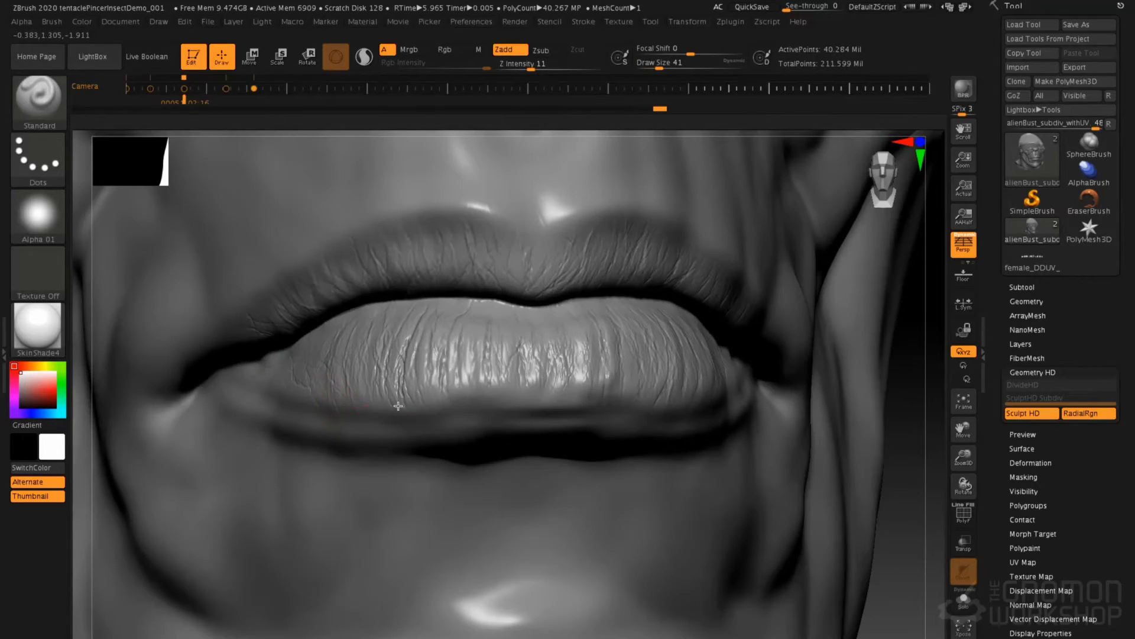
pyautogui.hotkey('ctrl', 'shift', 'z')
pyautogui.hotkey('ctrl', 'shift', 'z')
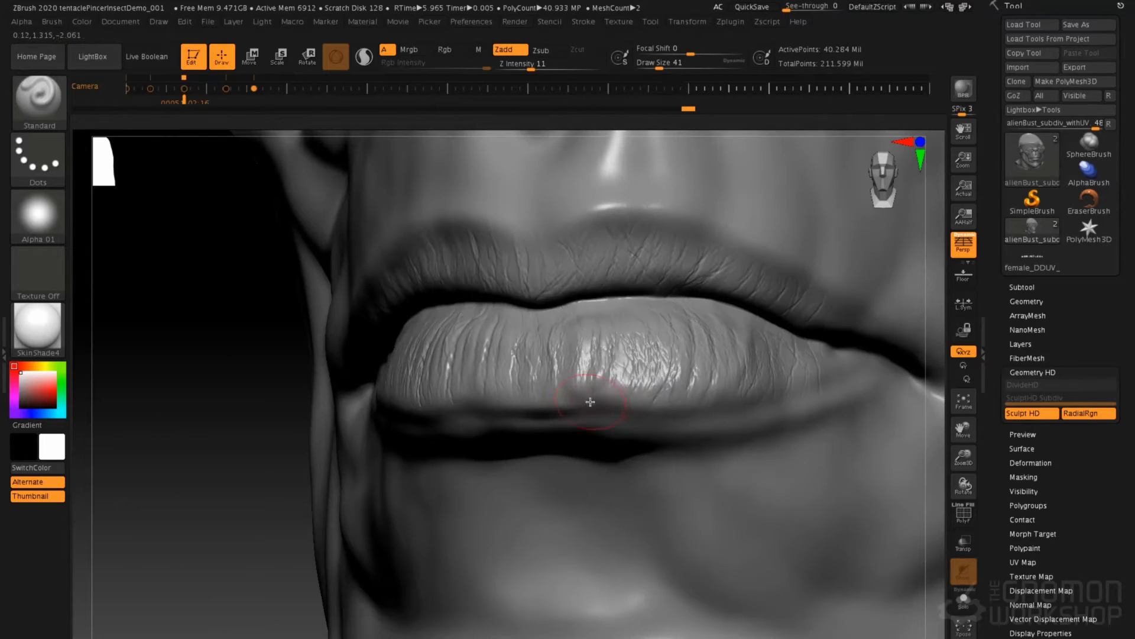
pyautogui.moveTo(590, 401)
pyautogui.mouseDown()
pyautogui.moveTo(720, 398)
pyautogui.moveTo(854, 347)
pyautogui.mouseUp()
# - Switch to the DamStandard brush with a draw size of 31 and cut vertical creases into one side of the lower lip
pyautogui.press('b')
pyautogui.press('d')
pyautogui.press('s')
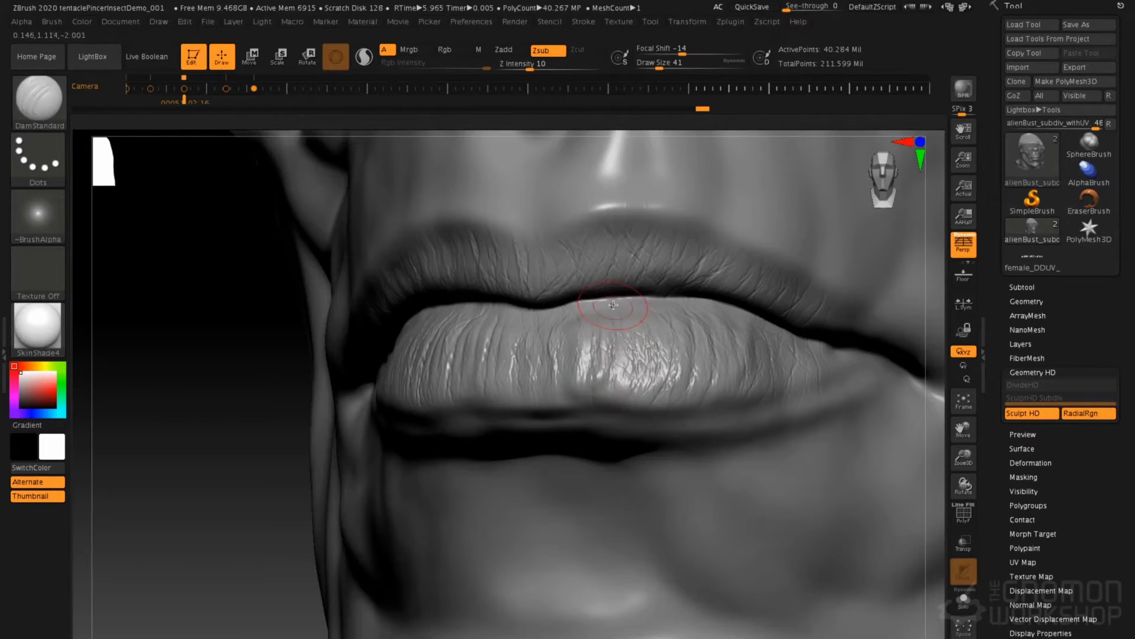
pyautogui.press('space')
pyautogui.moveTo(629, 348); pyautogui.dragTo(611, 342)
pyautogui.moveTo(613, 348); pyautogui.dragTo(639, 347, button='right')
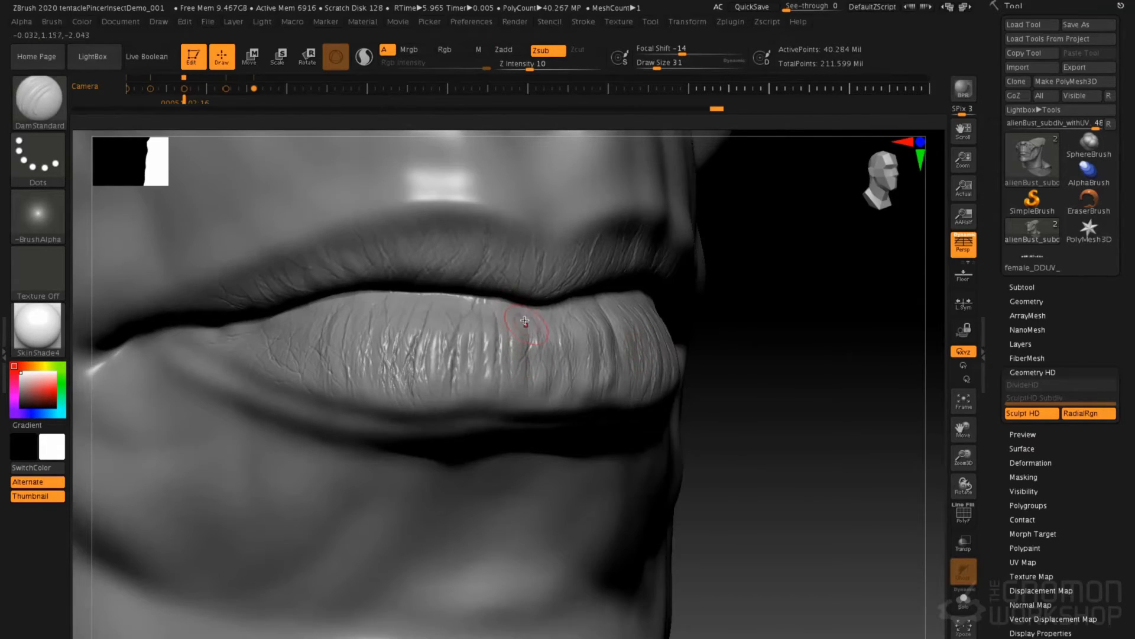
pyautogui.moveTo(500, 314); pyautogui.dragTo(495, 384)
pyautogui.moveTo(475, 301); pyautogui.dragTo(450, 388)
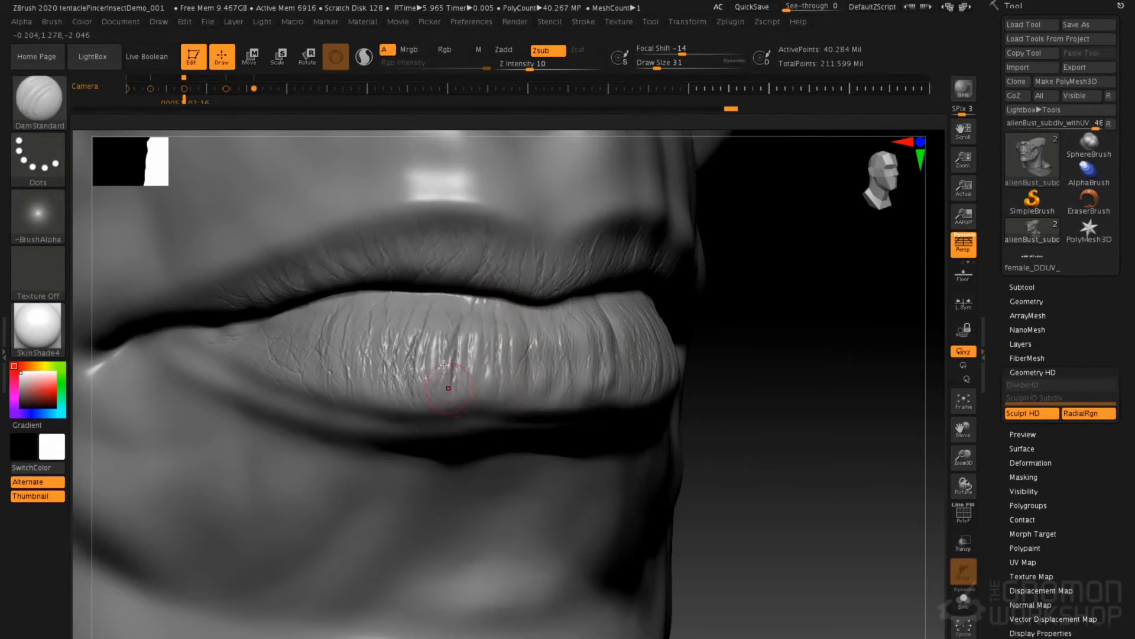
pyautogui.moveTo(444, 301)
pyautogui.mouseDown()
pyautogui.moveTo(411, 378)
pyautogui.moveTo(416, 370)
pyautogui.mouseUp()
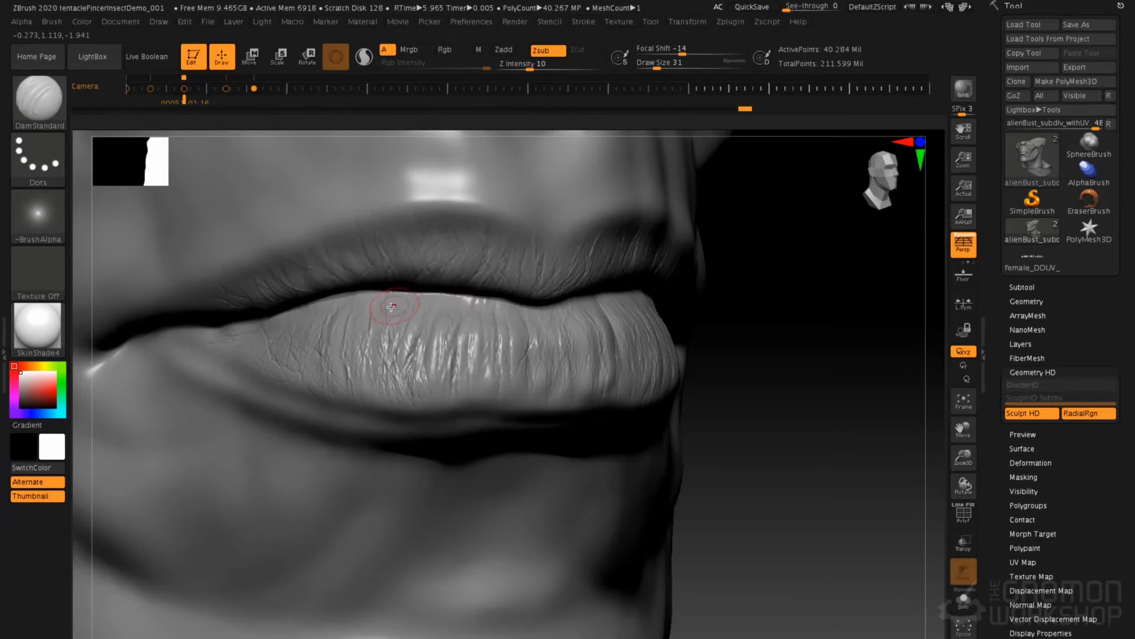
# - Cut further DamStandard creases through the lower lip's centre and towards its other side
pyautogui.moveTo(391, 306); pyautogui.dragTo(362, 306, button='right')
pyautogui.moveTo(558, 322)
pyautogui.mouseDown()
pyautogui.moveTo(553, 350)
pyautogui.moveTo(521, 382)
pyautogui.mouseUp()
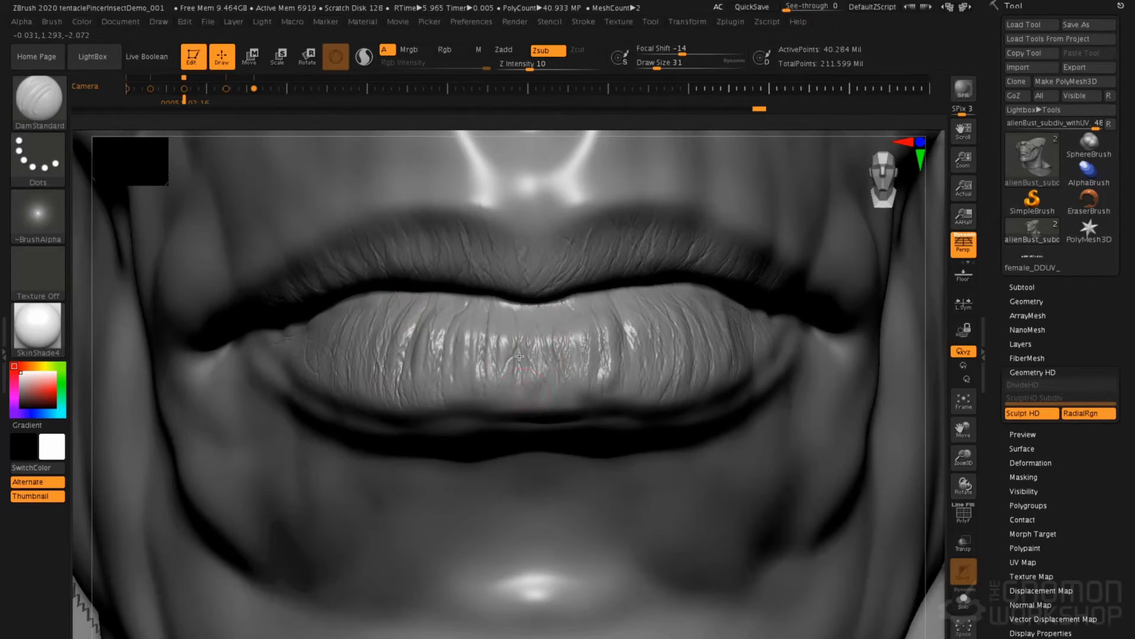
pyautogui.moveTo(555, 317); pyautogui.dragTo(562, 395)
pyautogui.moveTo(646, 293); pyautogui.dragTo(653, 374)
# - Cut vertical DamStandard creases into the upper lip on both sides of its centre
pyautogui.moveTo(565, 289); pyautogui.dragTo(549, 295, button='right')
pyautogui.moveTo(595, 227)
pyautogui.mouseDown()
pyautogui.moveTo(582, 299)
pyautogui.moveTo(608, 287)
pyautogui.mouseUp()
pyautogui.moveTo(497, 245); pyautogui.dragTo(505, 296)
pyautogui.moveTo(458, 228)
pyautogui.mouseDown()
pyautogui.moveTo(467, 293)
pyautogui.moveTo(426, 294)
pyautogui.mouseUp()
pyautogui.moveTo(390, 236)
pyautogui.mouseDown()
pyautogui.moveTo(412, 280)
pyautogui.moveTo(400, 299)
pyautogui.mouseUp()
pyautogui.moveTo(560, 238); pyautogui.dragTo(579, 291)
pyautogui.moveTo(593, 250); pyautogui.dragTo(612, 296)
pyautogui.moveTo(637, 253); pyautogui.dragTo(666, 237, button='right')
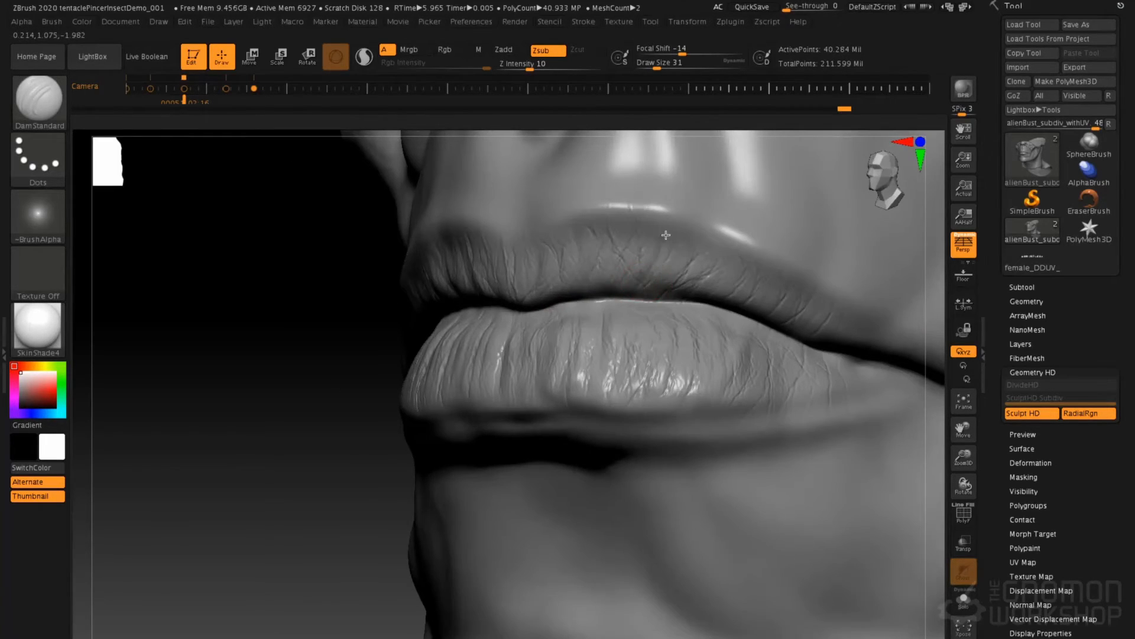
# - Switch to the Standard brush and raise the folds between the creases across the upper lip and near its corner
pyautogui.press('b')
pyautogui.press('s')
pyautogui.press('t')
pyautogui.moveTo(677, 251); pyautogui.dragTo(641, 255)
pyautogui.moveTo(583, 294); pyautogui.dragTo(569, 287)
pyautogui.moveTo(579, 244); pyautogui.dragTo(625, 242, button='right')
pyautogui.moveTo(411, 302)
pyautogui.mouseDown()
pyautogui.moveTo(336, 282)
pyautogui.moveTo(307, 318)
pyautogui.mouseUp()
pyautogui.moveTo(305, 336); pyautogui.dragTo(285, 328)
pyautogui.moveTo(493, 286); pyautogui.dragTo(506, 252)
pyautogui.moveTo(516, 294); pyautogui.dragTo(521, 243)
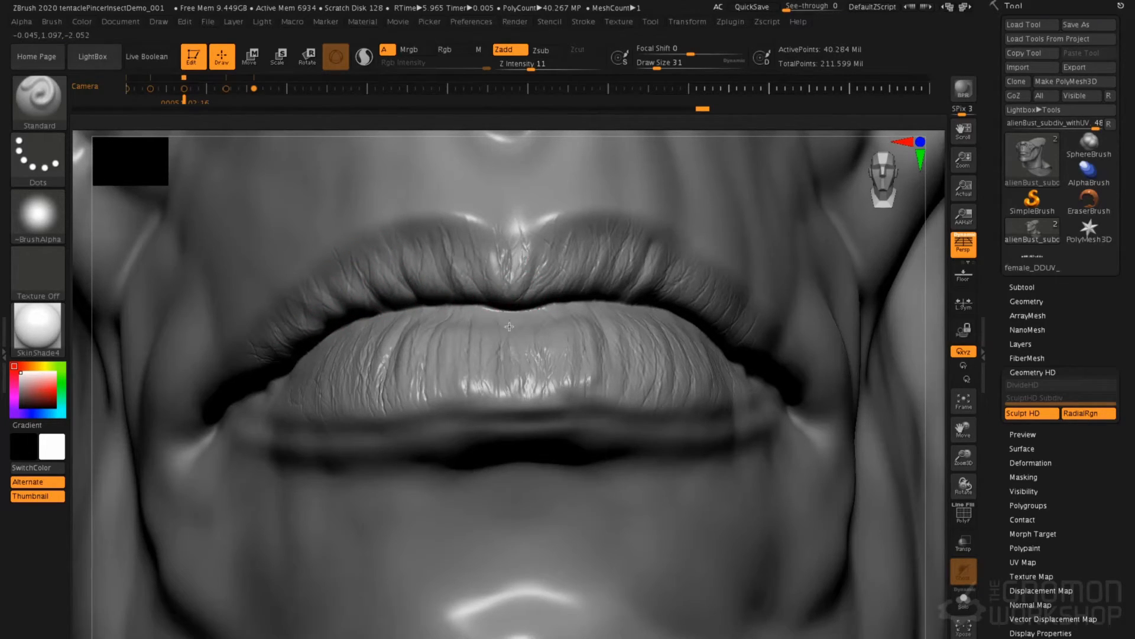
# - Add fine raised folds to the middle of the lower lip and along the upper lip's outer edge
pyautogui.moveTo(506, 343)
pyautogui.mouseDown()
pyautogui.moveTo(501, 389)
pyautogui.moveTo(533, 390)
pyautogui.mouseUp()
pyautogui.moveTo(540, 333); pyautogui.dragTo(555, 385)
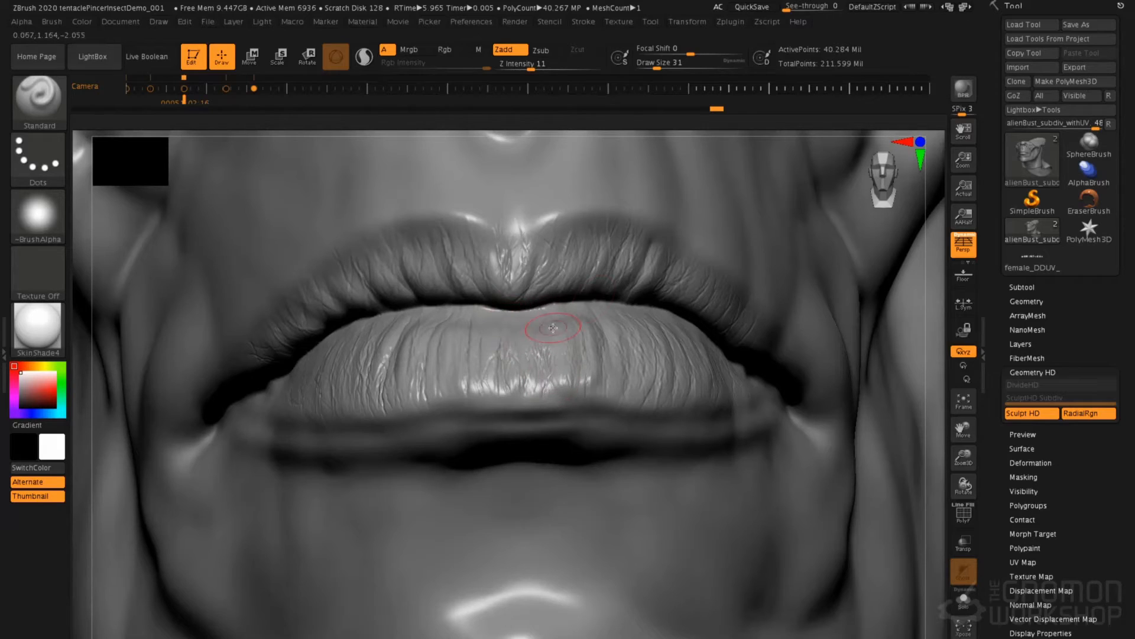
pyautogui.moveTo(602, 282)
pyautogui.mouseDown()
pyautogui.moveTo(615, 241)
pyautogui.moveTo(590, 235)
pyautogui.mouseUp()
pyautogui.moveTo(680, 284)
pyautogui.mouseDown()
pyautogui.moveTo(663, 310)
pyautogui.moveTo(697, 317)
pyautogui.mouseUp()
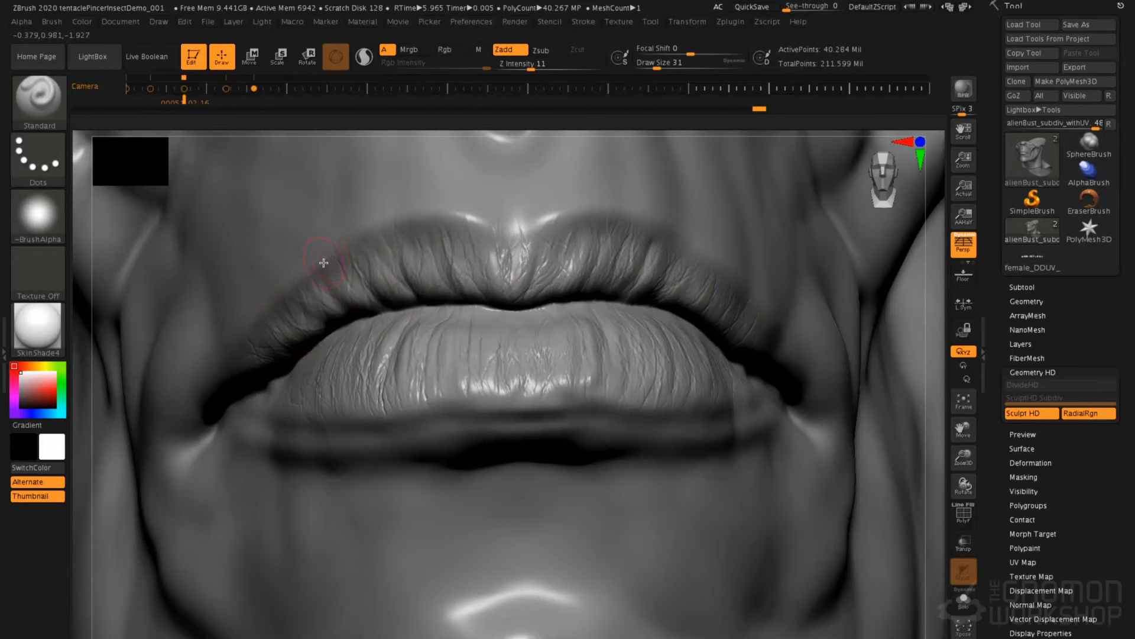
pyautogui.moveTo(476, 224); pyautogui.dragTo(449, 220)
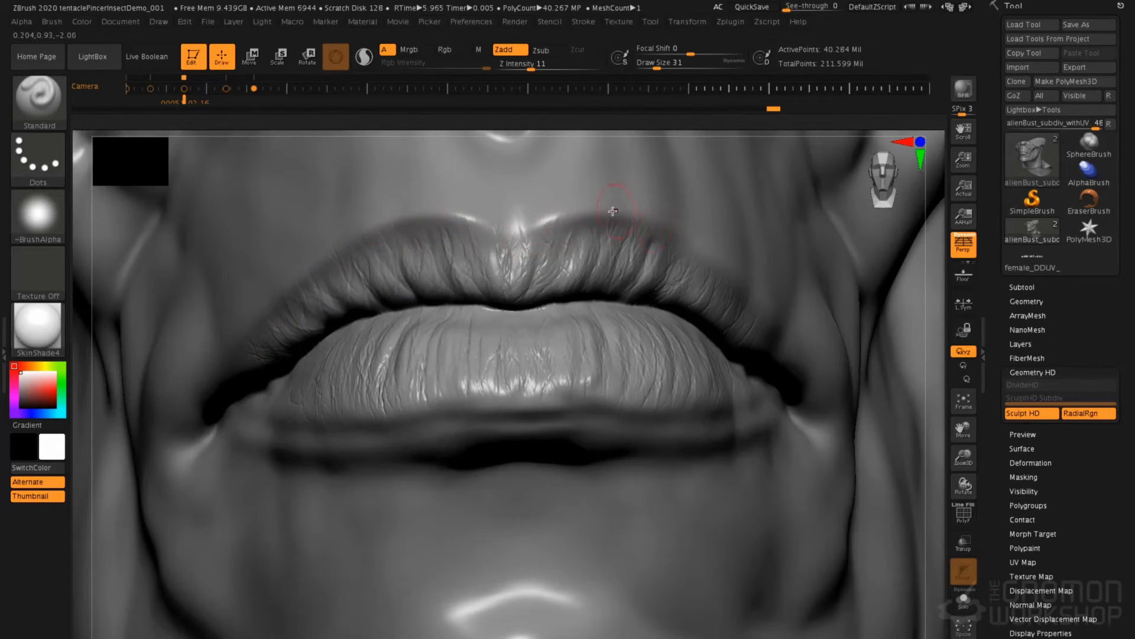
pyautogui.moveTo(673, 248); pyautogui.dragTo(724, 275)
# - Give the Standard brush Alpha 58, Z Intensity 8 and Draw Size 212, and sculpt vertical wrinkles above one side of the upper lip
pyautogui.click(56, 214)
pyautogui.click(281, 416)
pyautogui.press('space')
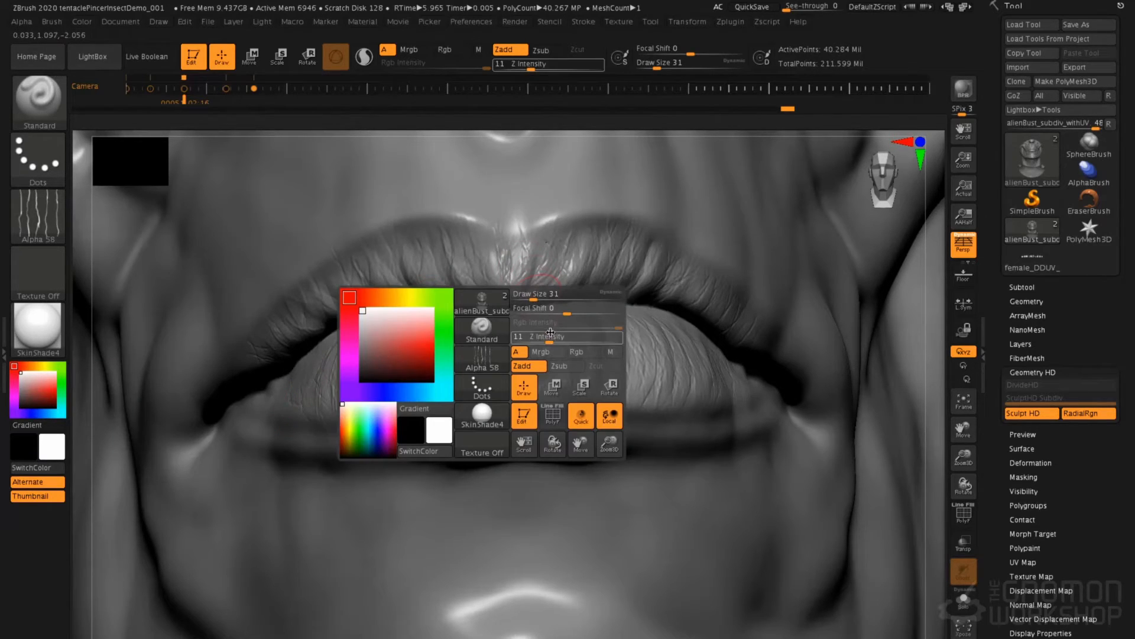
pyautogui.moveTo(551, 338); pyautogui.dragTo(547, 338)
pyautogui.moveTo(548, 294); pyautogui.dragTo(565, 289)
pyautogui.moveTo(564, 289)
pyautogui.keyDown('ctrl'); pyautogui.mouseDown(button='right')
pyautogui.moveTo(652, 200)
pyautogui.moveTo(639, 351)
pyautogui.mouseUp(button='right'); pyautogui.keyUp('ctrl')
pyautogui.moveTo(634, 365); pyautogui.dragTo(646, 339)
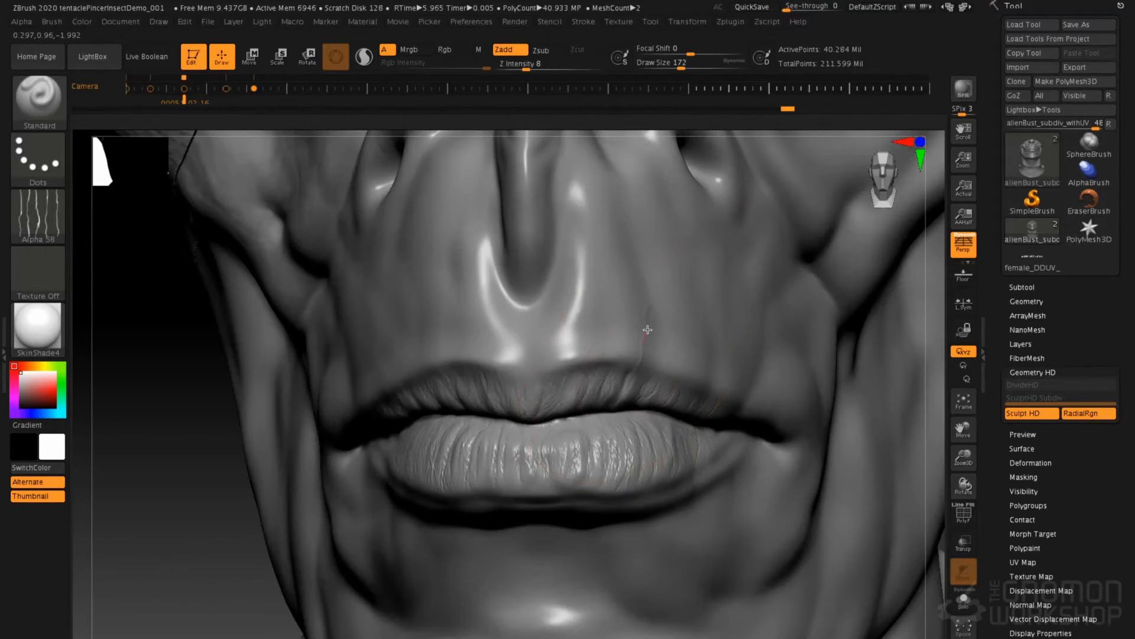
pyautogui.press('ctrl')
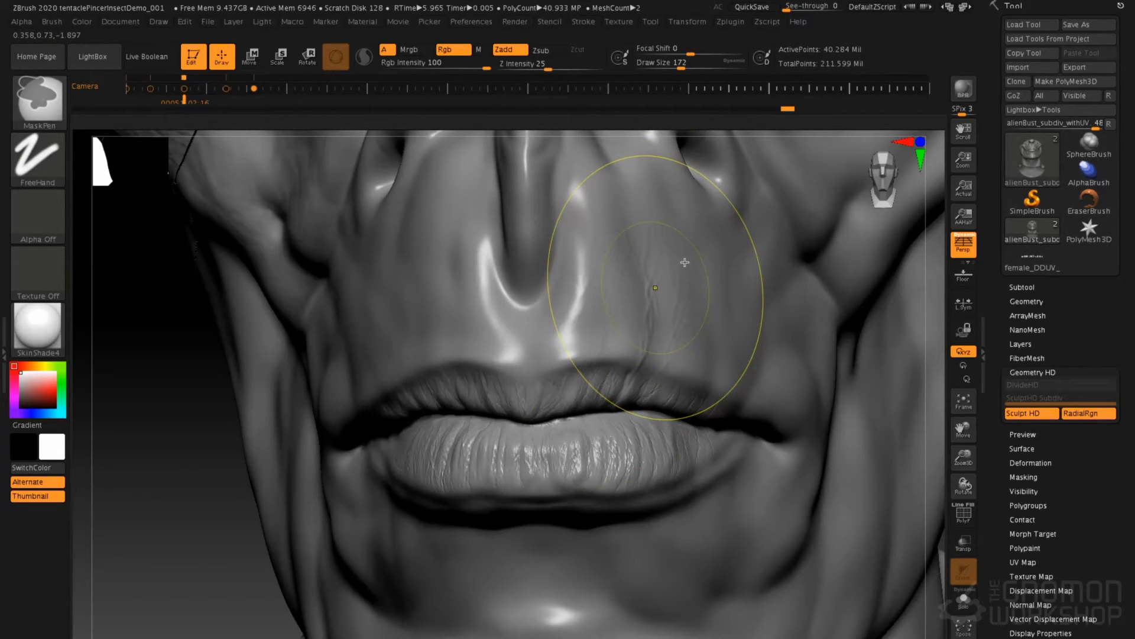
pyautogui.press('space')
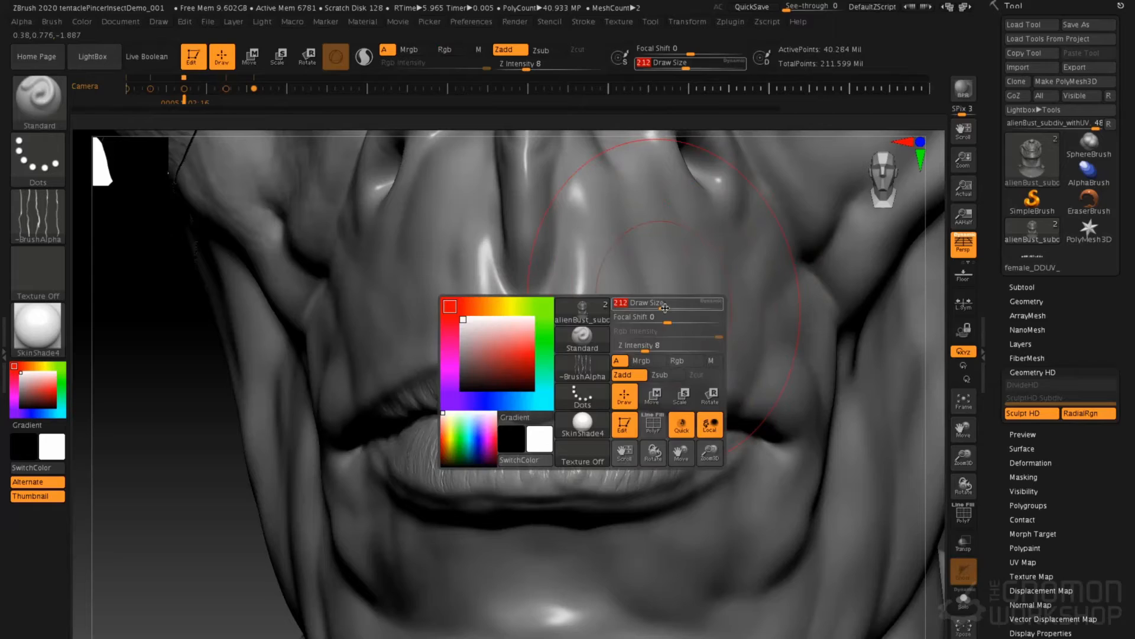
pyautogui.moveTo(626, 363)
pyautogui.mouseDown()
pyautogui.moveTo(641, 326)
pyautogui.moveTo(694, 349)
pyautogui.moveTo(696, 363)
pyautogui.mouseUp()
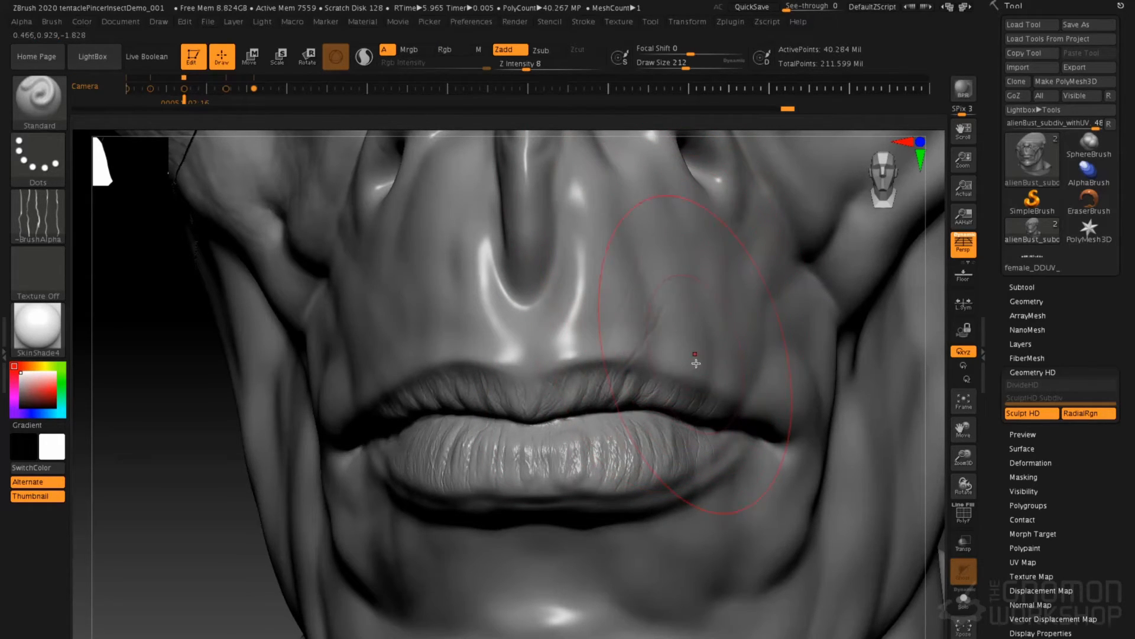
# - Soften the new wrinkles above the upper lip with the Smooth brush, raising its Z Intensity to 64
pyautogui.press('shift')
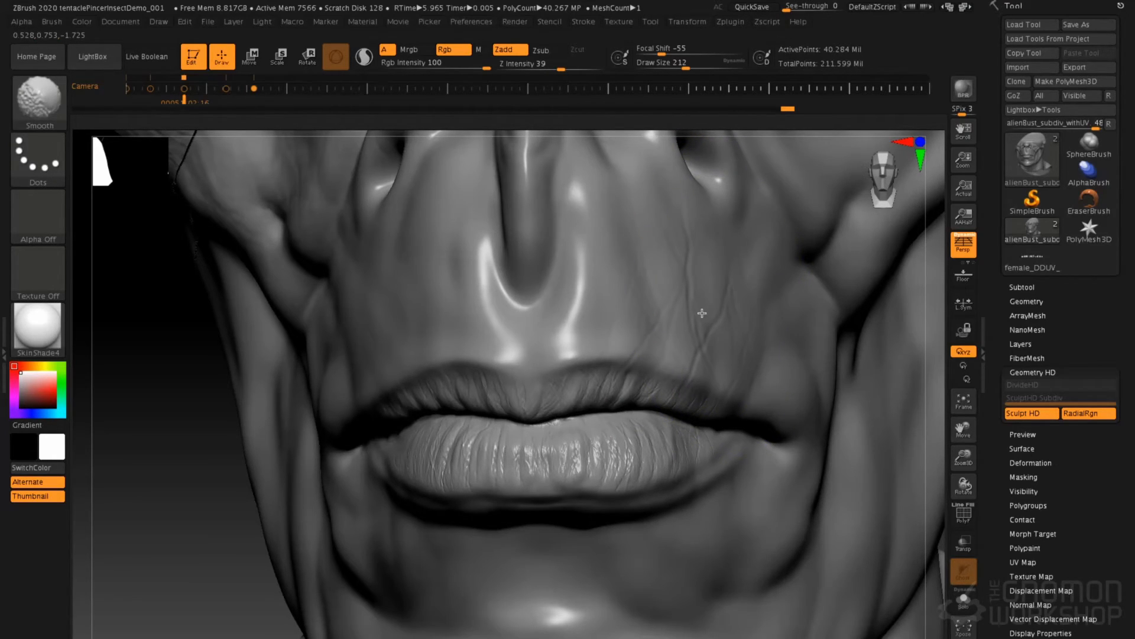
pyautogui.moveTo(706, 310)
pyautogui.mouseDown()
pyautogui.moveTo(687, 310)
pyautogui.moveTo(690, 354)
pyautogui.moveTo(683, 282)
pyautogui.mouseUp()
pyautogui.press('space')
pyautogui.press('shift')
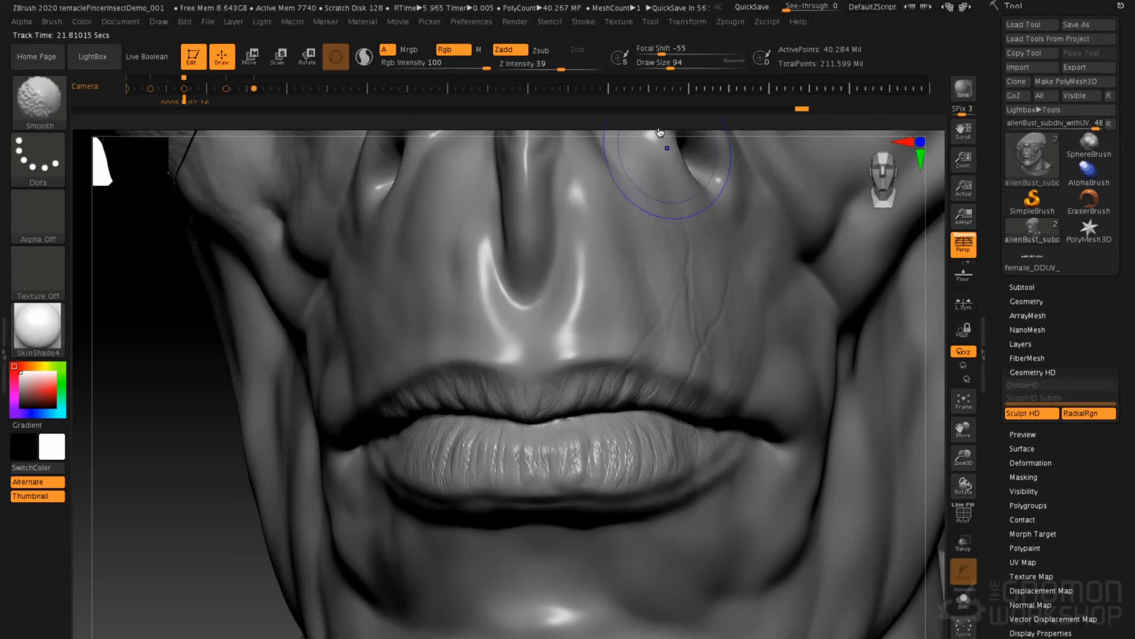
pyautogui.keyDown('shift'); pyautogui.moveTo(567, 68); pyautogui.dragTo(580, 68); pyautogui.keyUp('shift')
pyautogui.keyDown('shift'); pyautogui.moveTo(701, 260); pyautogui.dragTo(676, 270); pyautogui.keyUp('shift')
# - Set the Draw Size to 145 and sculpt vertical wrinkles above the upper lip's other side and along the philtrum ridges
pyautogui.moveTo(461, 261); pyautogui.dragTo(452, 259, button='right')
pyautogui.press('space')
pyautogui.moveTo(440, 264); pyautogui.dragTo(449, 264)
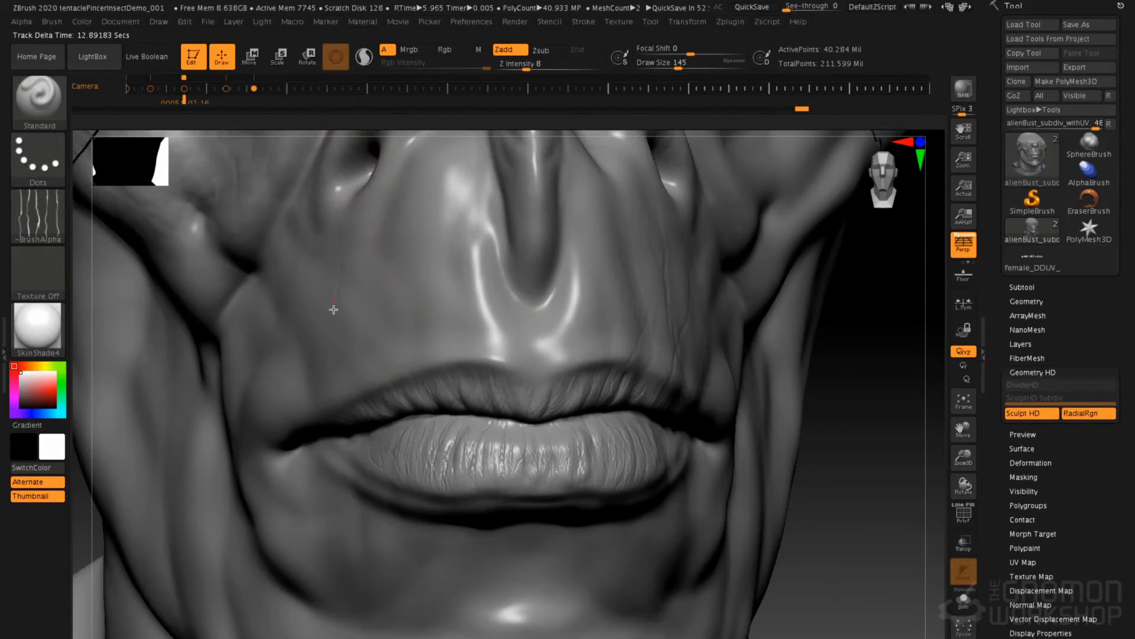
pyautogui.moveTo(400, 332); pyautogui.dragTo(407, 362)
pyautogui.moveTo(440, 254); pyautogui.dragTo(466, 377)
pyautogui.moveTo(455, 168)
pyautogui.mouseDown()
pyautogui.moveTo(460, 214)
pyautogui.moveTo(360, 314)
pyautogui.mouseUp()
pyautogui.moveTo(310, 270)
pyautogui.mouseDown()
pyautogui.moveTo(310, 350)
pyautogui.moveTo(332, 388)
pyautogui.mouseUp()
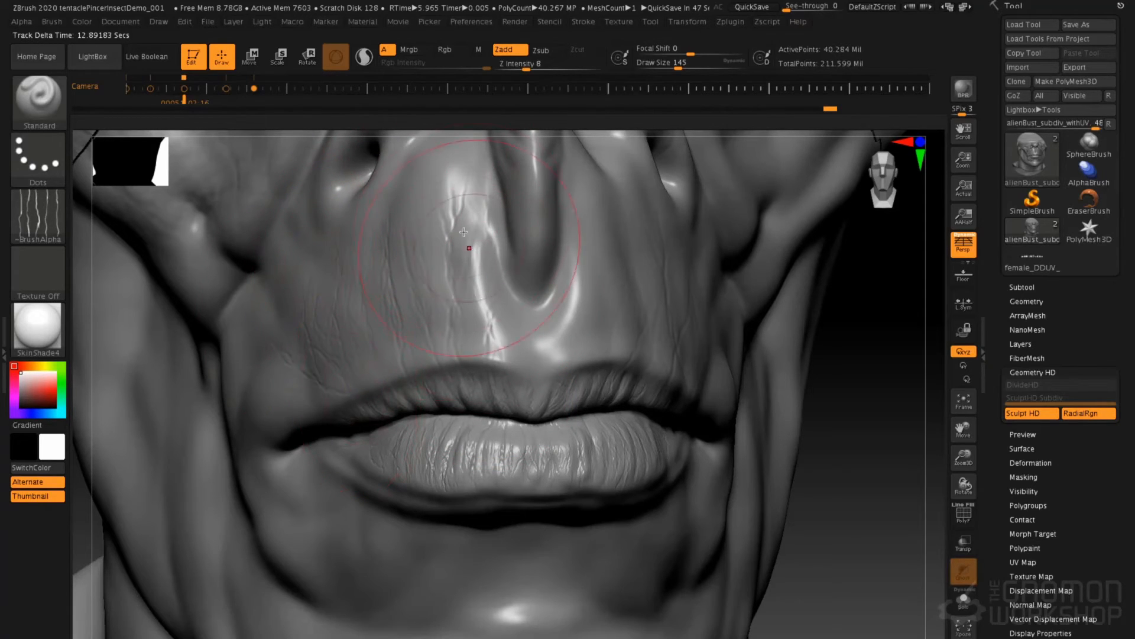
pyautogui.moveTo(470, 246)
pyautogui.mouseDown()
pyautogui.moveTo(500, 353)
pyautogui.moveTo(541, 359)
pyautogui.moveTo(583, 313)
pyautogui.mouseUp()
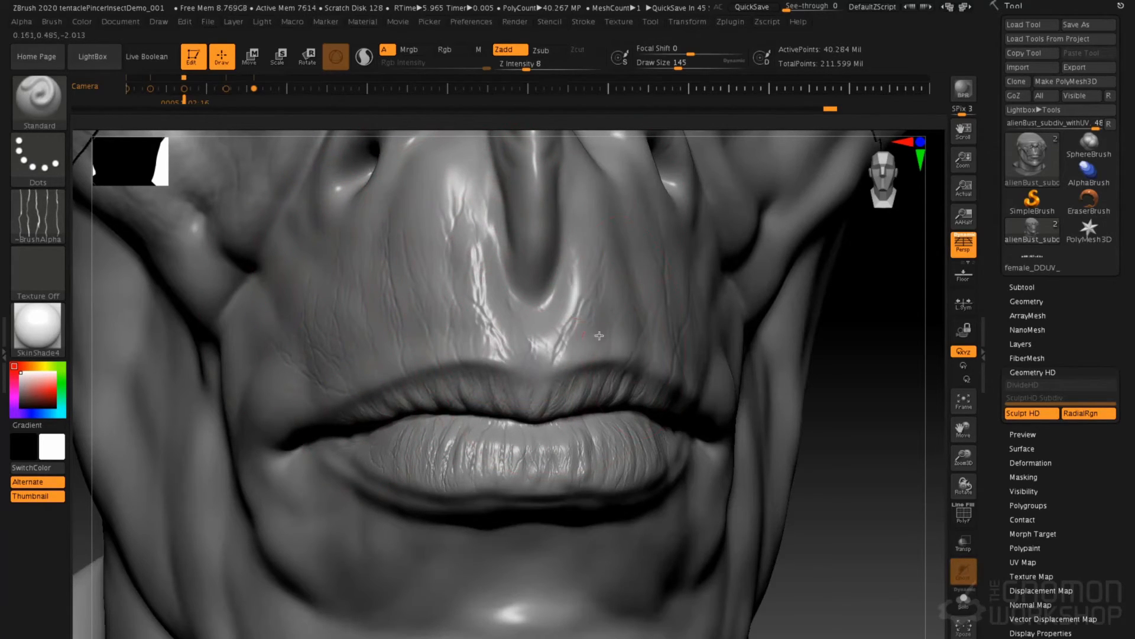
# - Layer more fine wrinkles beside the philtrum and outward over the skin towards the cheek fold
pyautogui.moveTo(597, 207); pyautogui.dragTo(628, 245)
pyautogui.moveTo(460, 170)
pyautogui.mouseDown()
pyautogui.moveTo(448, 245)
pyautogui.moveTo(365, 300)
pyautogui.mouseUp()
pyautogui.moveTo(347, 253); pyautogui.dragTo(366, 320)
pyautogui.moveTo(295, 269)
pyautogui.mouseDown()
pyautogui.moveTo(287, 337)
pyautogui.moveTo(306, 400)
pyautogui.mouseUp()
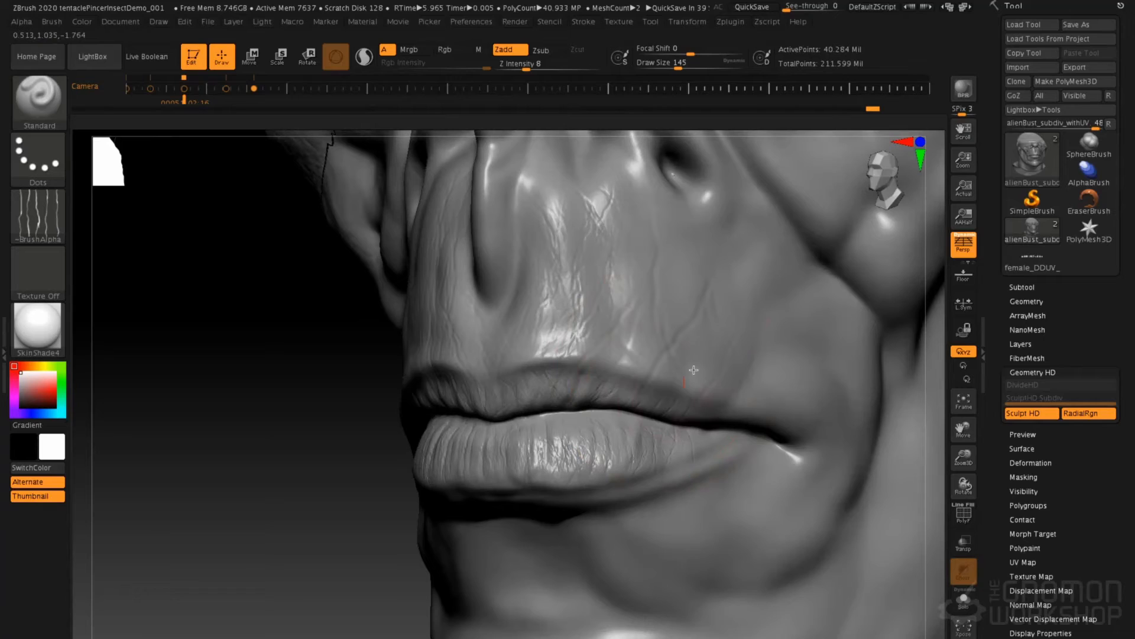
# - Extend the wrinkles from below the nostril across the skin between the upper lip and the cheek
pyautogui.moveTo(741, 269); pyautogui.dragTo(733, 395)
pyautogui.moveTo(789, 313); pyautogui.dragTo(757, 388)
pyautogui.moveTo(581, 257); pyautogui.dragTo(581, 278)
pyautogui.moveTo(617, 198); pyautogui.dragTo(623, 260)
pyautogui.moveTo(658, 202); pyautogui.dragTo(691, 284)
pyautogui.moveTo(733, 239)
pyautogui.mouseDown()
pyautogui.moveTo(729, 284)
pyautogui.moveTo(763, 260)
pyautogui.mouseUp()
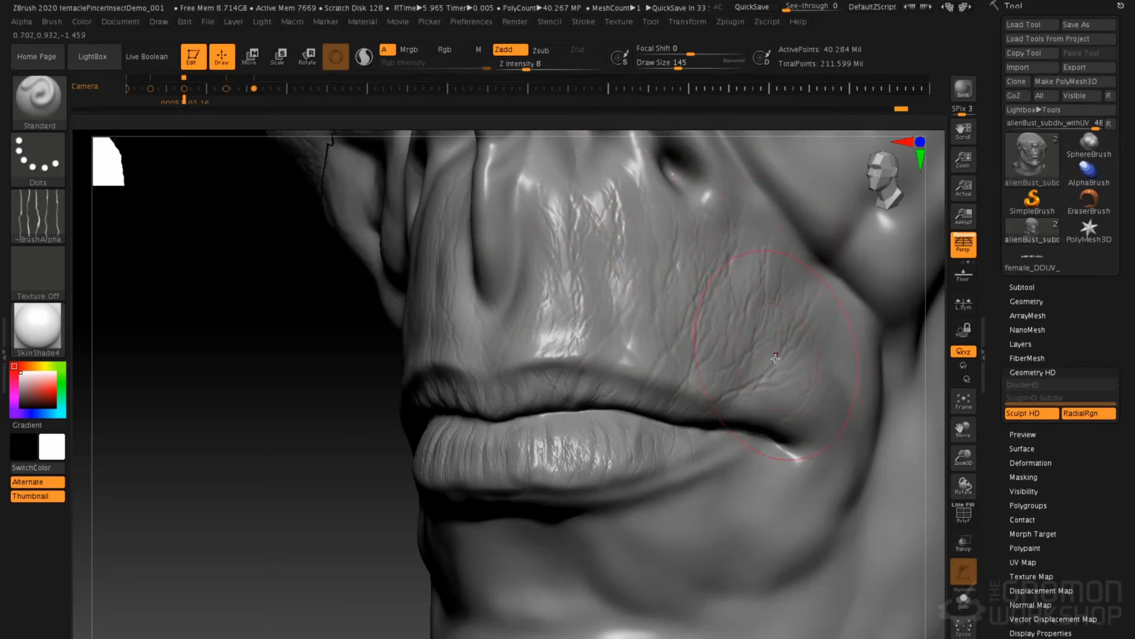
# - Smooth the harshest wrinkles above both mouth corners
pyautogui.keyDown('shift'); pyautogui.moveTo(774, 318); pyautogui.dragTo(749, 276); pyautogui.keyUp('shift')
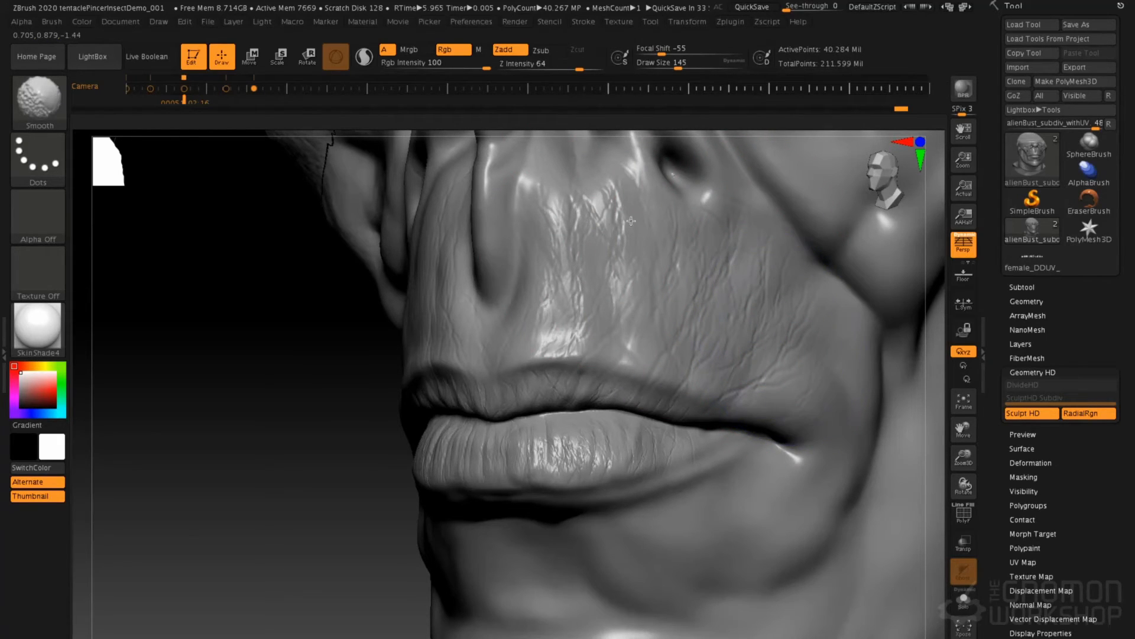
pyautogui.keyDown('shift'); pyautogui.moveTo(774, 362); pyautogui.dragTo(745, 299); pyautogui.keyUp('shift')
pyautogui.moveTo(355, 281); pyautogui.dragTo(667, 271)
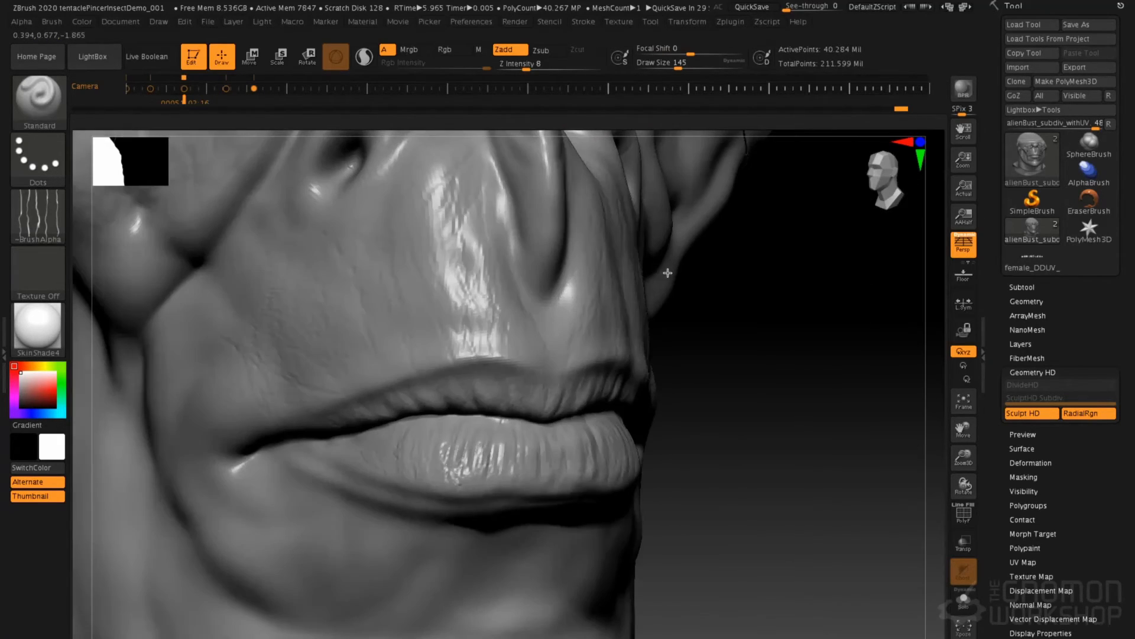
pyautogui.moveTo(408, 290)
pyautogui.keyDown('alt'); pyautogui.mouseDown(button='right')
pyautogui.moveTo(514, 254)
pyautogui.moveTo(520, 302)
pyautogui.mouseUp(button='right'); pyautogui.keyUp('alt')
pyautogui.moveTo(507, 286)
pyautogui.keyDown('shift'); pyautogui.mouseDown()
pyautogui.moveTo(350, 380)
pyautogui.moveTo(366, 380)
pyautogui.mouseUp(); pyautogui.keyUp('shift')
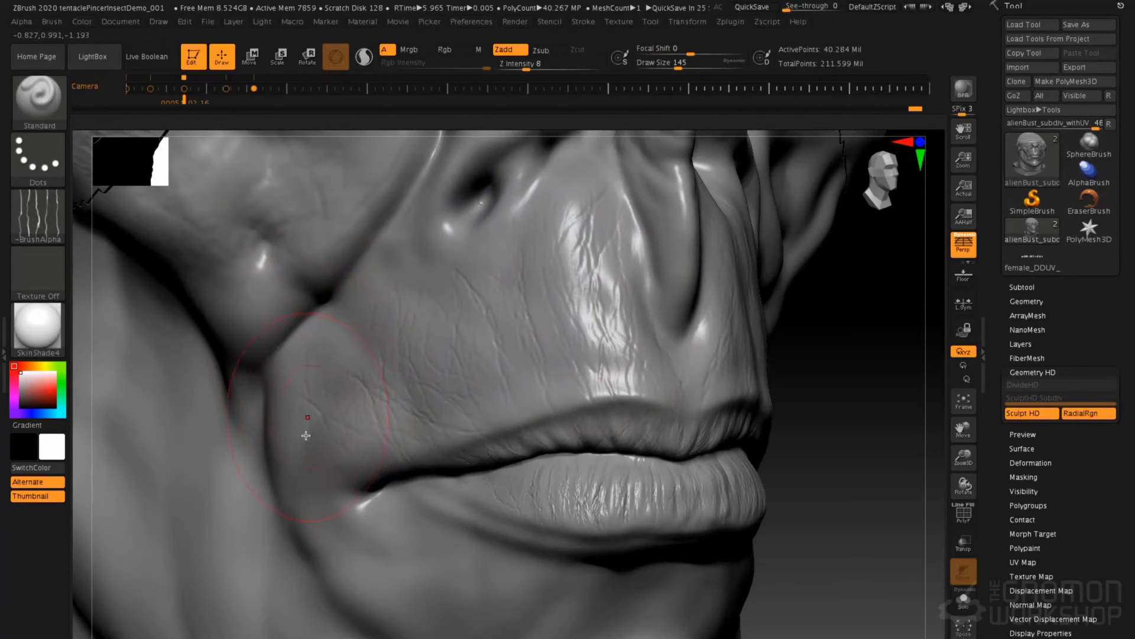
# - Reduce the Draw Size to 108 and sculpt fine wrinkles around the outside of the mouth corner
pyautogui.press('space')
pyautogui.moveTo(363, 445); pyautogui.dragTo(357, 444)
pyautogui.moveTo(294, 408); pyautogui.dragTo(343, 468)
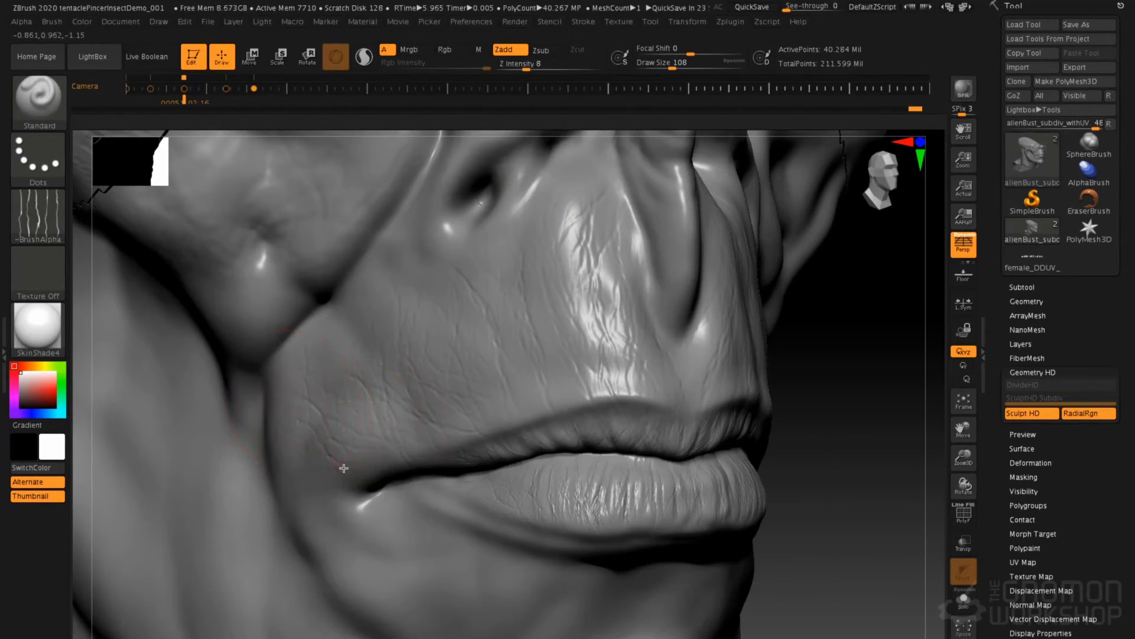
pyautogui.moveTo(303, 517); pyautogui.dragTo(362, 503)
pyautogui.moveTo(288, 475); pyautogui.dragTo(373, 481)
# - Set the Draw Size to 145 and sculpt creased skin below both mouth corners, following the rounded folds
pyautogui.press('space')
pyautogui.moveTo(485, 489); pyautogui.dragTo(490, 488)
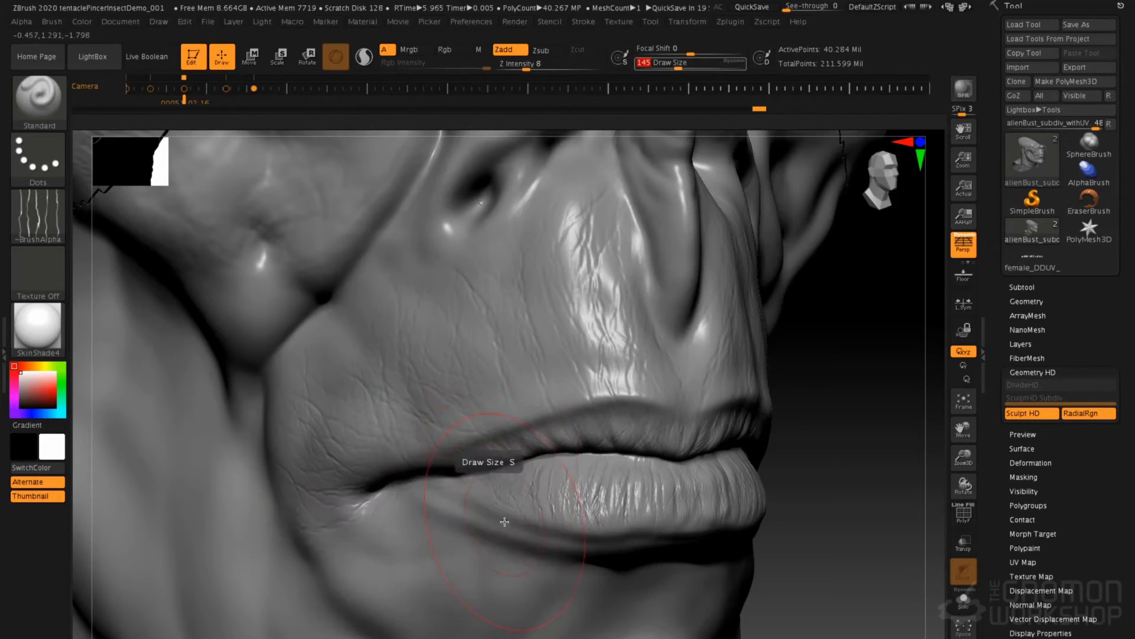
pyautogui.moveTo(481, 581); pyautogui.dragTo(414, 630)
pyautogui.moveTo(441, 505); pyautogui.dragTo(617, 405, button='right')
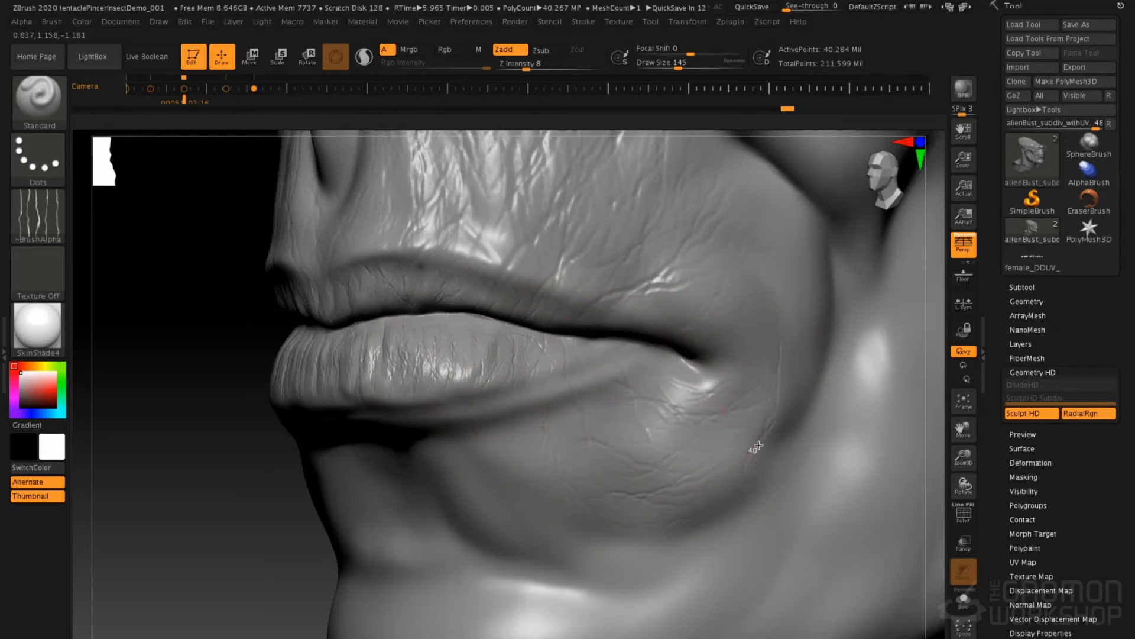
pyautogui.moveTo(542, 488); pyautogui.dragTo(672, 524)
pyautogui.moveTo(753, 482); pyautogui.dragTo(708, 520)
pyautogui.moveTo(526, 488); pyautogui.dragTo(614, 559)
# - Continue the wrinkles past the fold below the mouth corner onto the side of the chin
pyautogui.moveTo(597, 414); pyautogui.dragTo(674, 399, button='right')
pyautogui.moveTo(385, 476)
pyautogui.keyDown('alt'); pyautogui.mouseDown(button='right')
pyautogui.moveTo(520, 431)
pyautogui.moveTo(595, 359)
pyautogui.mouseUp(button='right'); pyautogui.keyUp('alt')
pyautogui.moveTo(462, 395)
pyautogui.mouseDown()
pyautogui.moveTo(654, 339)
pyautogui.moveTo(464, 403)
pyautogui.moveTo(473, 446)
pyautogui.moveTo(422, 404)
pyautogui.mouseUp()
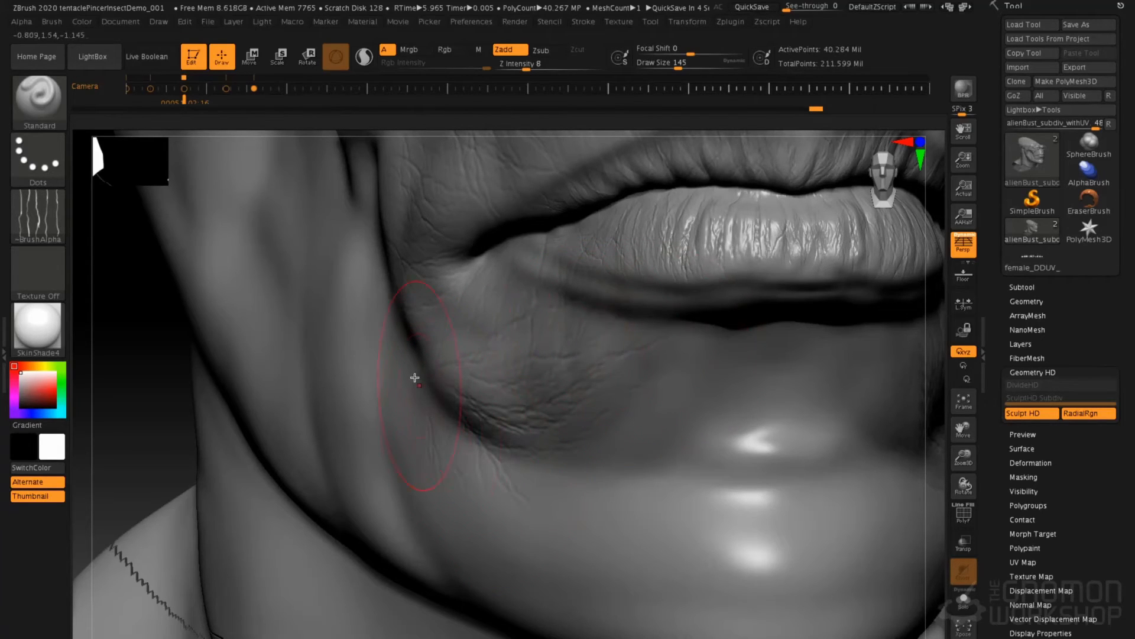
pyautogui.keyDown('alt'); pyautogui.moveTo(593, 414); pyautogui.dragTo(625, 317, button='right'); pyautogui.keyUp('alt')
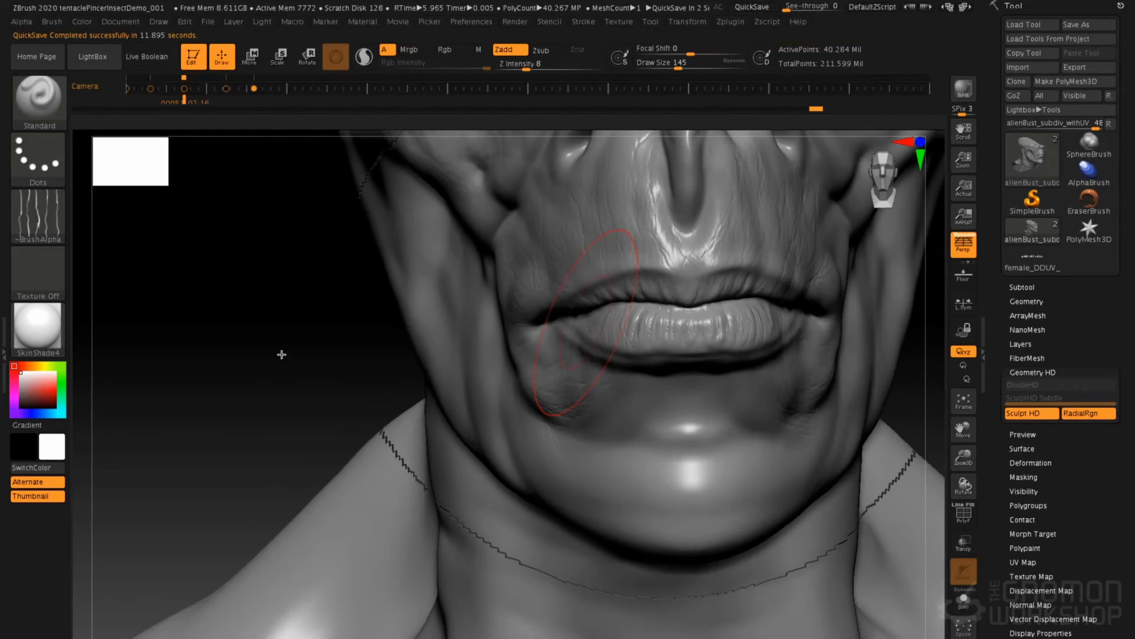
# - Set up the Standard brush with the DragRect stroke, Alpha 07 and a Draw Size of 27
pyautogui.keyDown('ctrl'); pyautogui.moveTo(713, 328); pyautogui.dragTo(529, 349, button='right'); pyautogui.keyUp('ctrl')
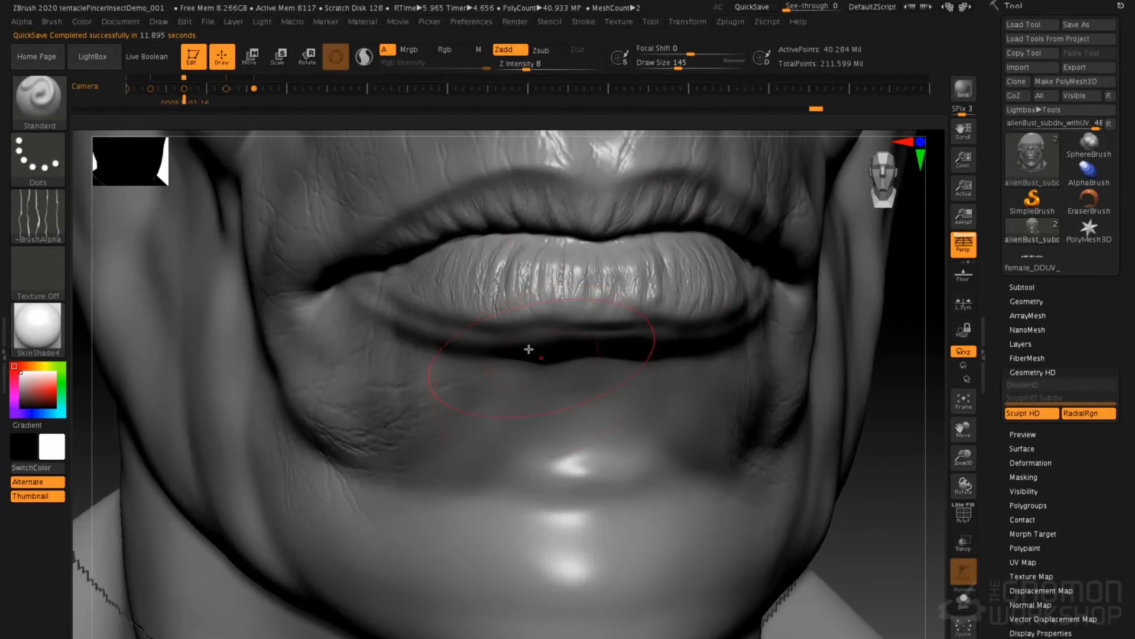
pyautogui.click(38, 216)
pyautogui.click(294, 220)
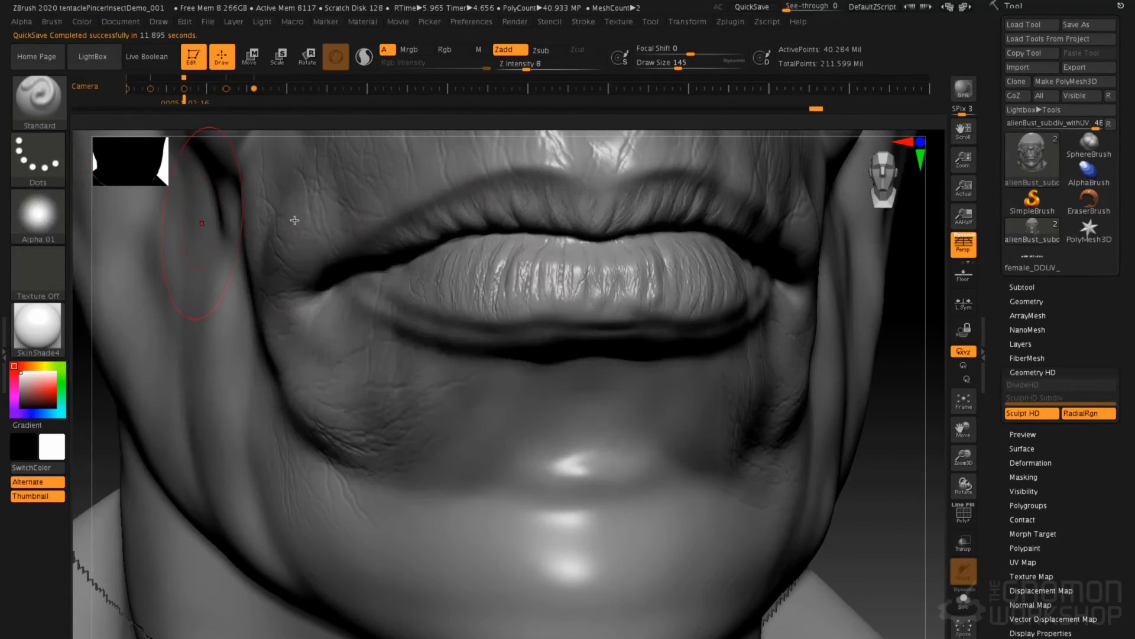
pyautogui.press('space')
pyautogui.moveTo(429, 280); pyautogui.dragTo(407, 280)
pyautogui.click(38, 216)
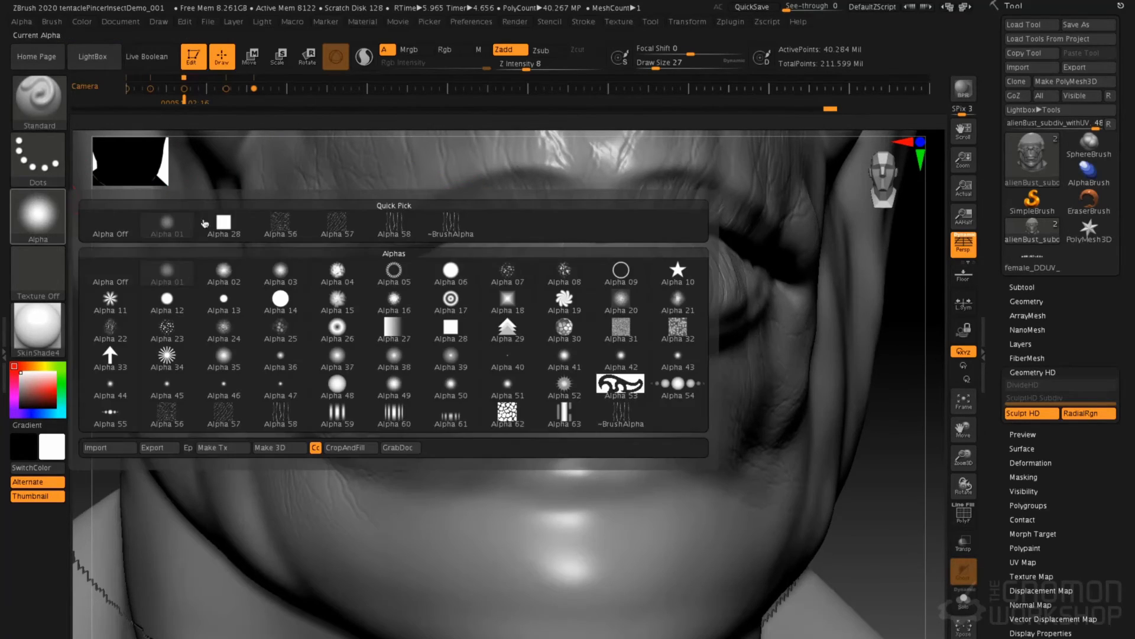
pyautogui.click(37, 157)
pyautogui.click(166, 169)
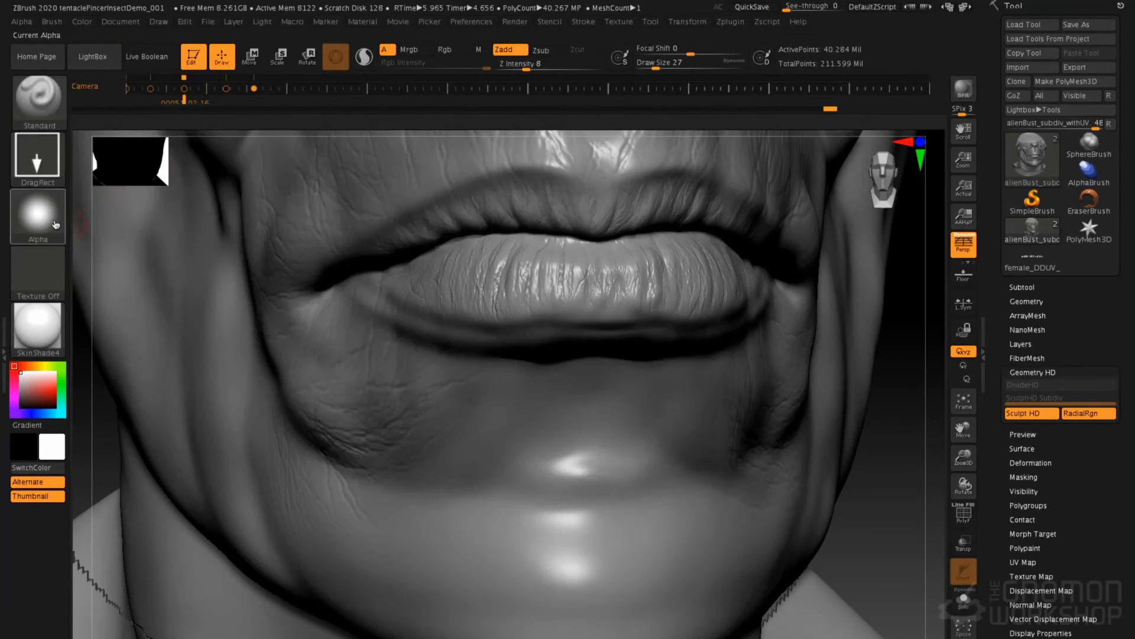
pyautogui.click(55, 223)
pyautogui.click(509, 272)
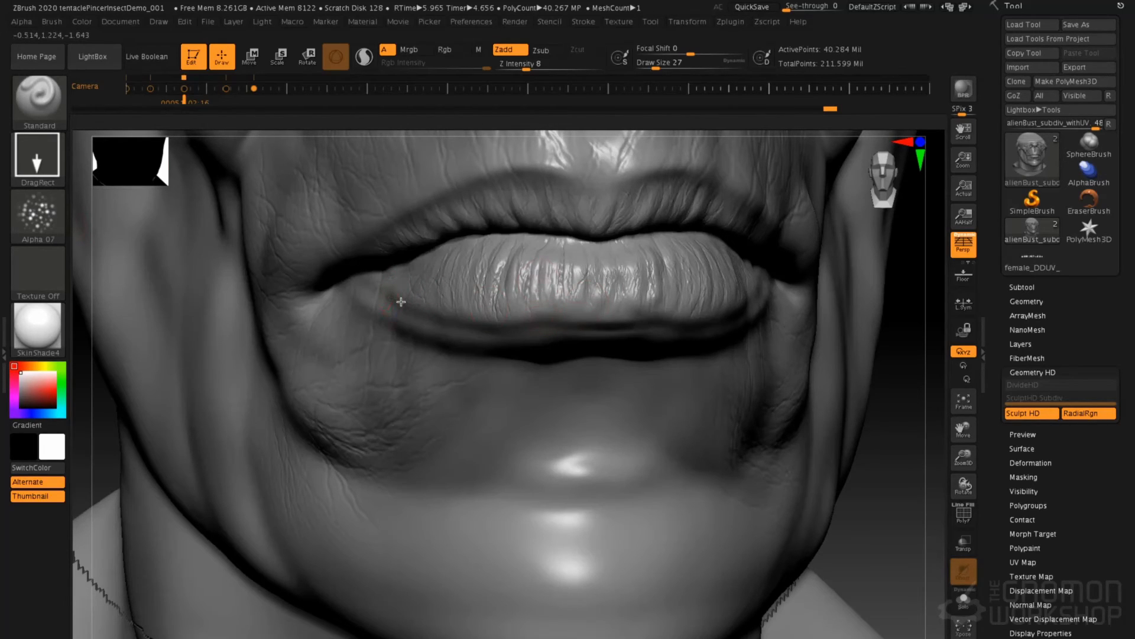
# - Set Z Intensity 18 and Draw Size 65, then stamp skin bumps beside the lower lip's corner and soften them
pyautogui.press('space')
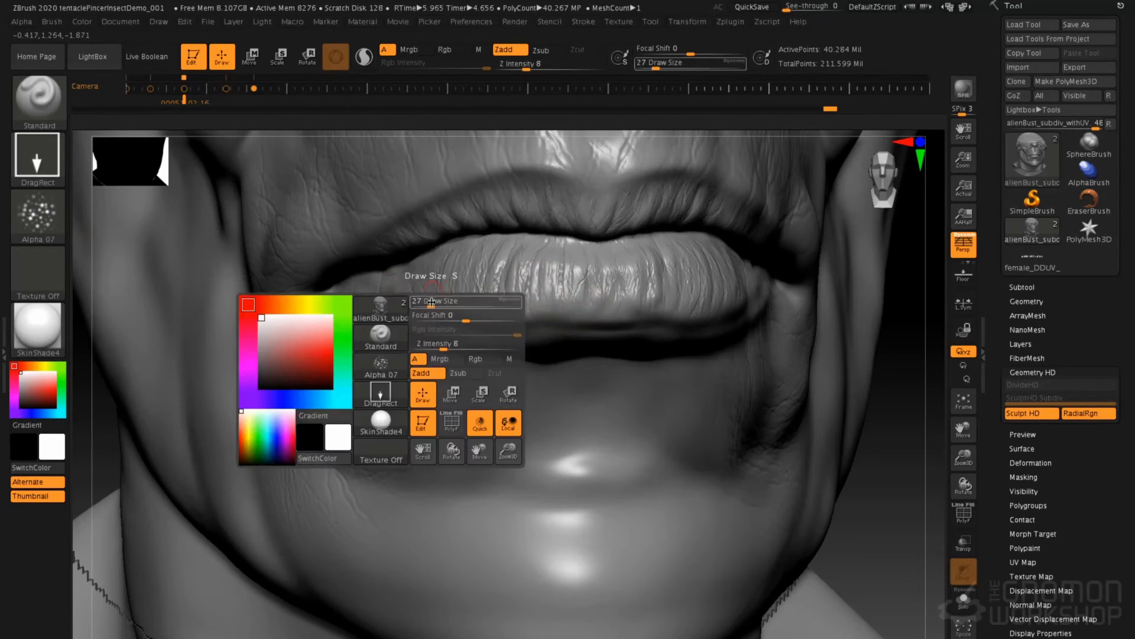
pyautogui.click(459, 340)
pyautogui.click(441, 303)
pyautogui.moveTo(428, 305)
pyautogui.mouseDown(button='right')
pyautogui.moveTo(445, 308)
pyautogui.moveTo(406, 300)
pyautogui.mouseUp(button='right')
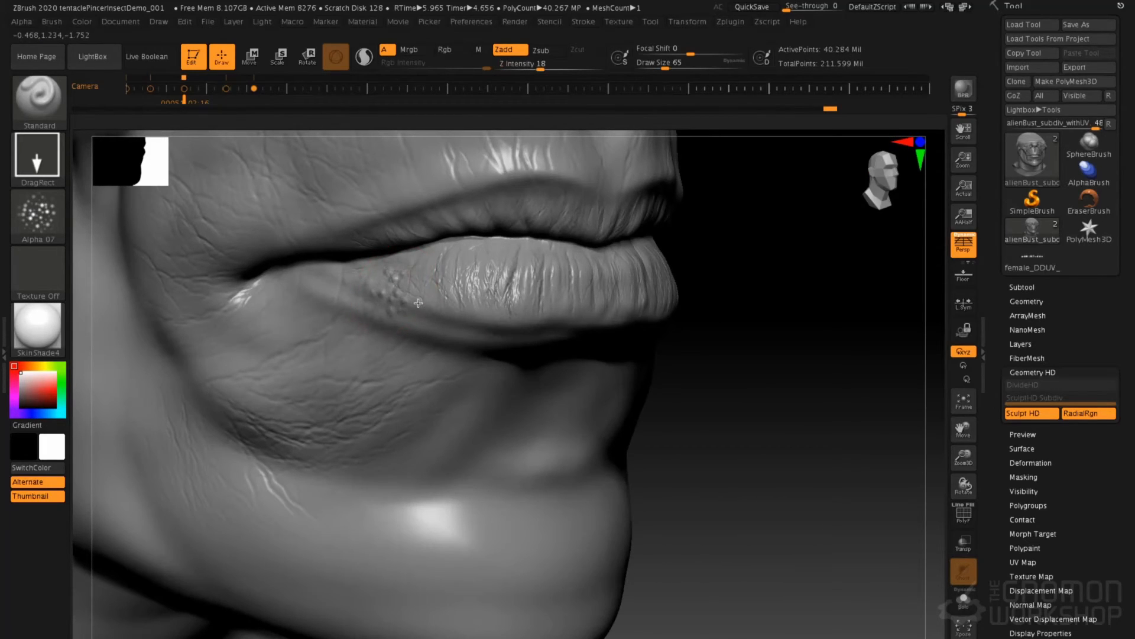
pyautogui.moveTo(390, 305)
pyautogui.mouseDown()
pyautogui.moveTo(286, 372)
pyautogui.moveTo(350, 360)
pyautogui.mouseUp()
pyautogui.moveTo(463, 273)
pyautogui.mouseDown(button='right')
pyautogui.moveTo(331, 278)
pyautogui.moveTo(417, 285)
pyautogui.mouseUp(button='right')
pyautogui.keyDown('shift'); pyautogui.moveTo(364, 293); pyautogui.dragTo(394, 290); pyautogui.keyUp('shift')
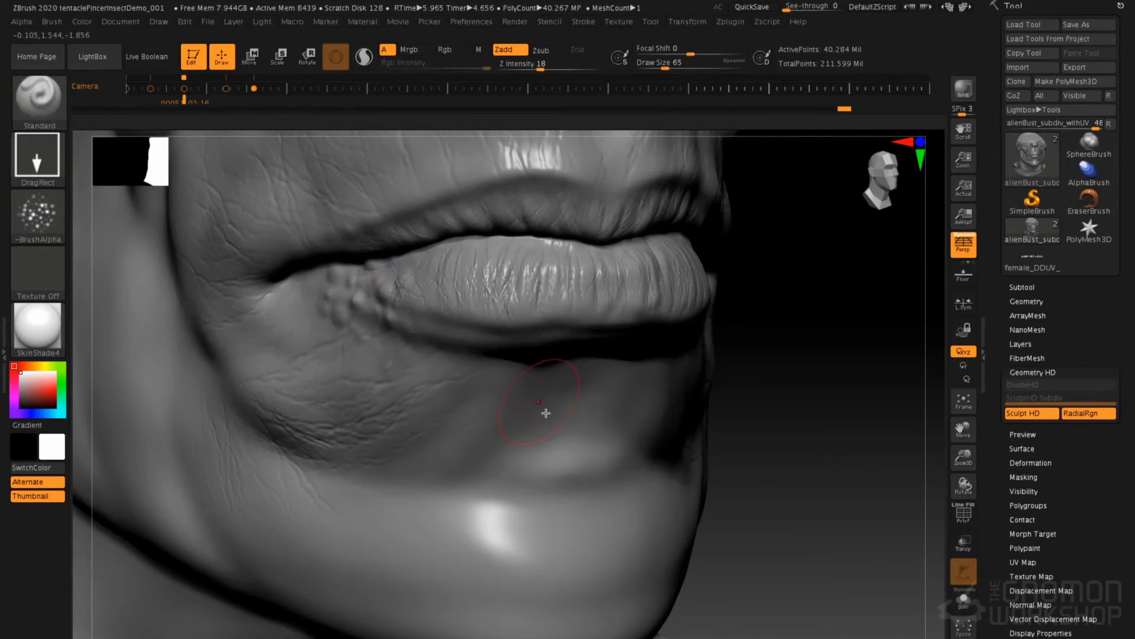
# - Stamp skin bumps around the opposite lip corner, lowering the Z Intensity to 7
pyautogui.keyDown('ctrl'); pyautogui.moveTo(650, 328); pyautogui.dragTo(645, 275, button='right'); pyautogui.keyUp('ctrl')
pyautogui.moveTo(645, 275); pyautogui.dragTo(402, 278, button='right')
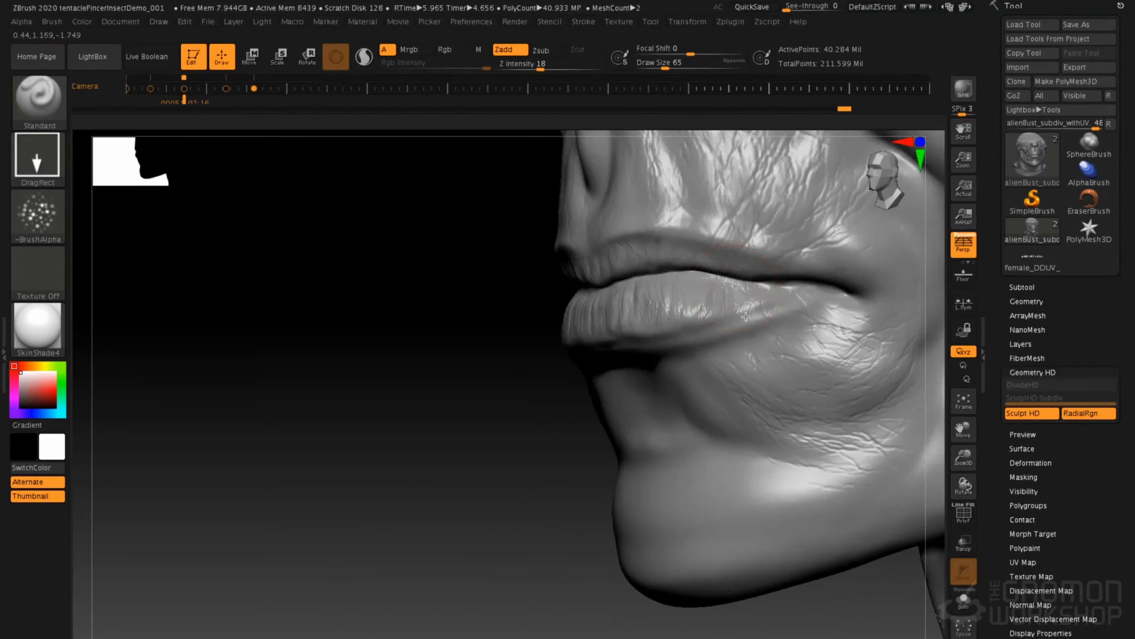
pyautogui.keyDown('ctrl'); pyautogui.moveTo(690, 244); pyautogui.dragTo(758, 340, button='right'); pyautogui.keyUp('ctrl')
pyautogui.keyDown('alt'); pyautogui.moveTo(857, 261); pyautogui.dragTo(831, 275, button='right'); pyautogui.keyUp('alt')
pyautogui.moveTo(794, 236)
pyautogui.mouseDown()
pyautogui.moveTo(802, 249)
pyautogui.moveTo(792, 246)
pyautogui.mouseUp()
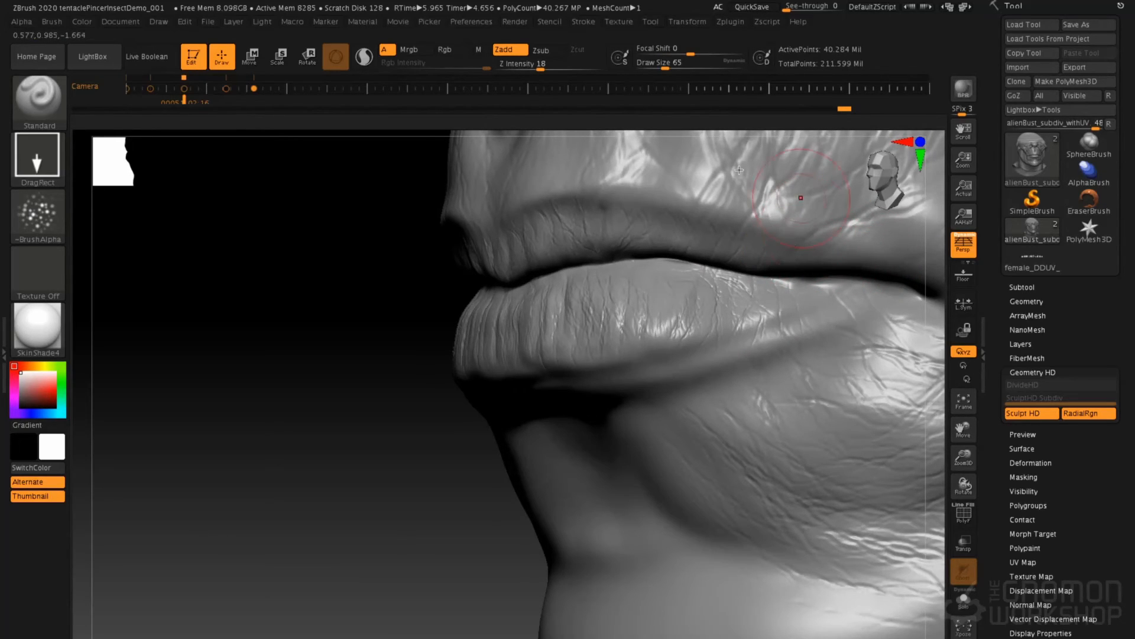
pyautogui.moveTo(540, 68); pyautogui.dragTo(524, 67)
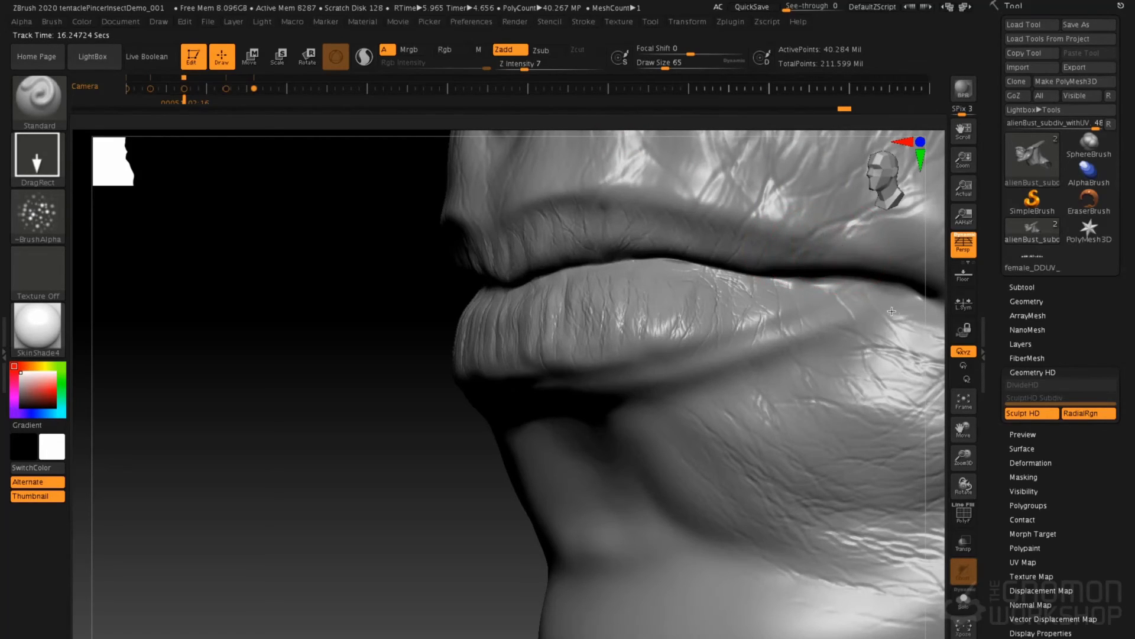
pyautogui.moveTo(903, 315); pyautogui.dragTo(903, 317)
pyautogui.moveTo(864, 255); pyautogui.dragTo(909, 303)
# - Raise the Z Intensity to 11 and stamp another patch of bumps just below that lip corner
pyautogui.moveTo(815, 285)
pyautogui.mouseDown(button='right')
pyautogui.moveTo(817, 306)
pyautogui.moveTo(791, 300)
pyautogui.mouseUp(button='right')
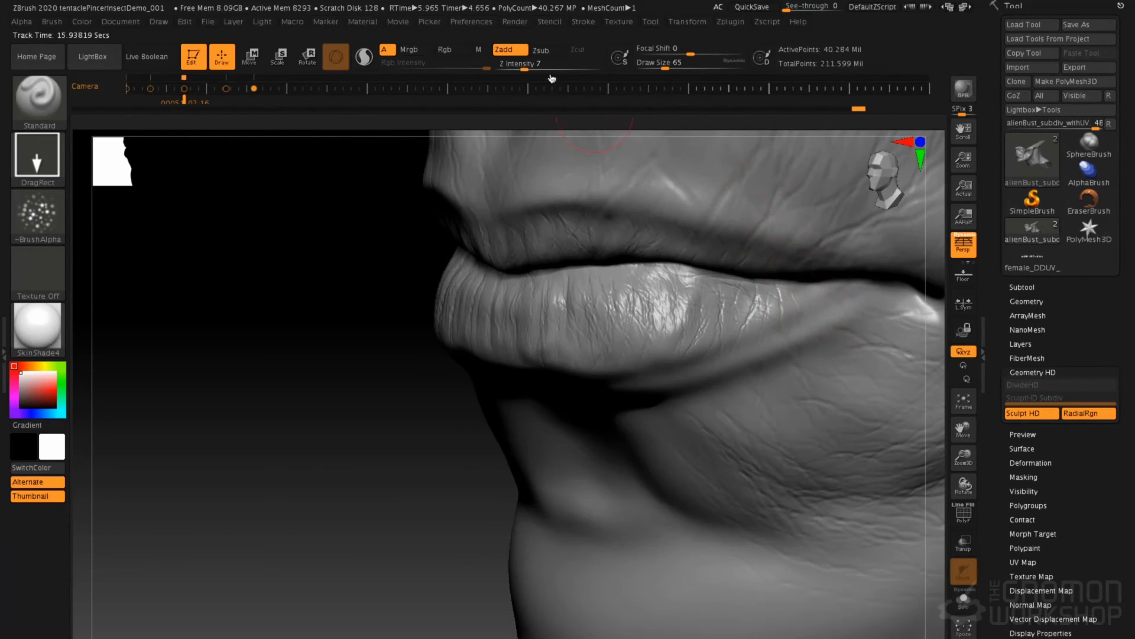
pyautogui.click(531, 67)
pyautogui.moveTo(800, 307); pyautogui.dragTo(893, 379)
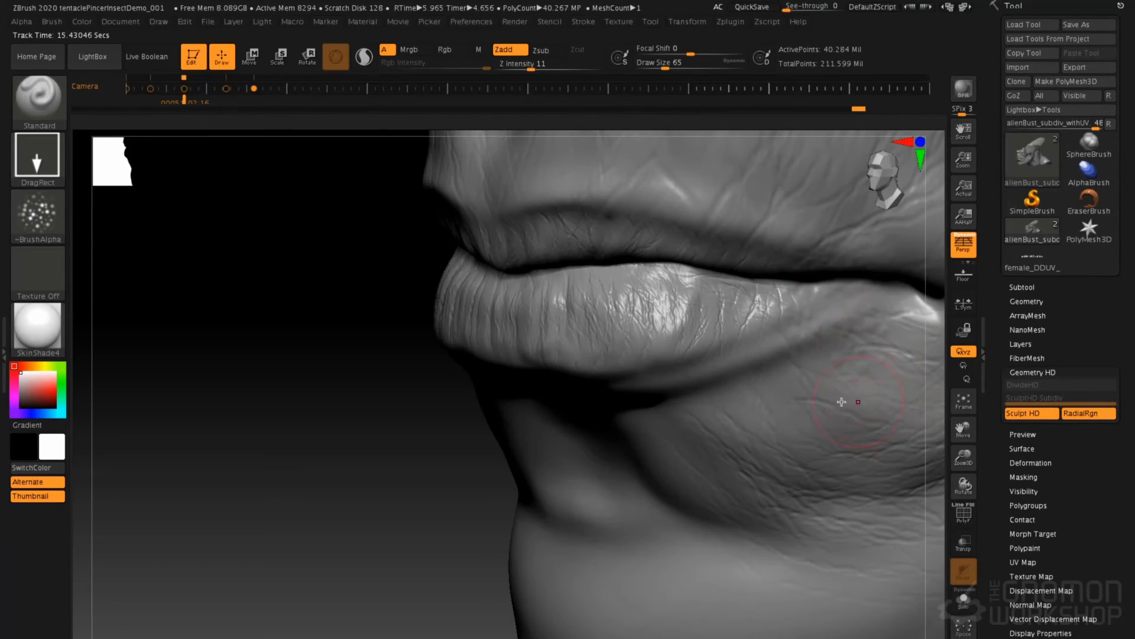
pyautogui.moveTo(712, 451)
pyautogui.keyDown('ctrl'); pyautogui.mouseDown(button='right')
pyautogui.moveTo(692, 373)
pyautogui.moveTo(707, 387)
pyautogui.moveTo(706, 425)
pyautogui.moveTo(718, 428)
pyautogui.mouseUp(button='right'); pyautogui.keyUp('ctrl')
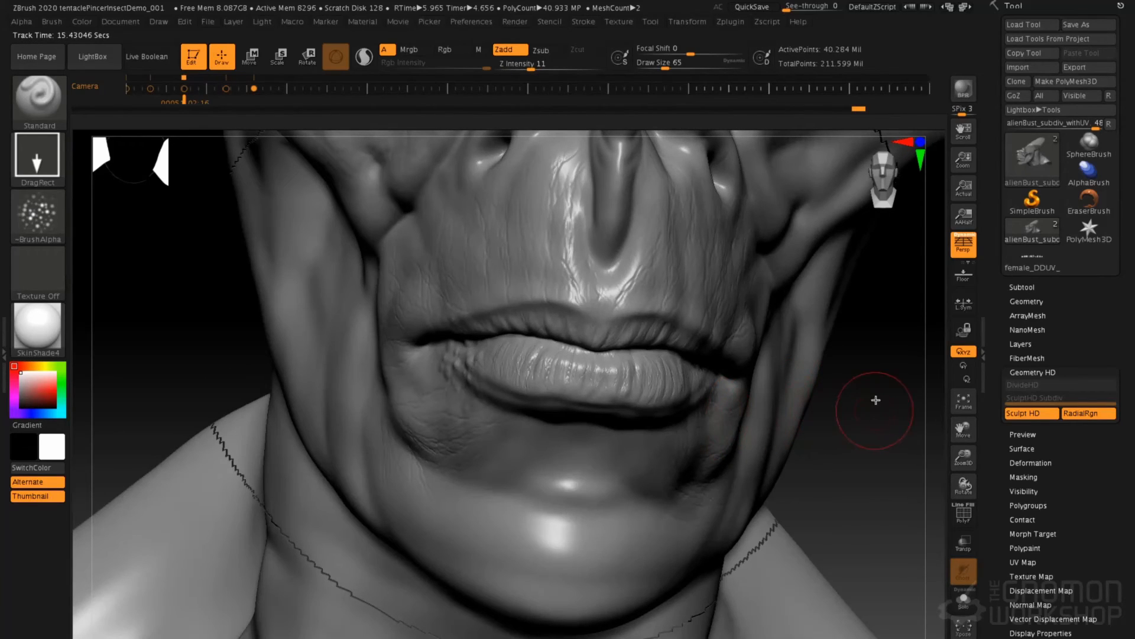
pyautogui.hotkey('ctrl', 'd')
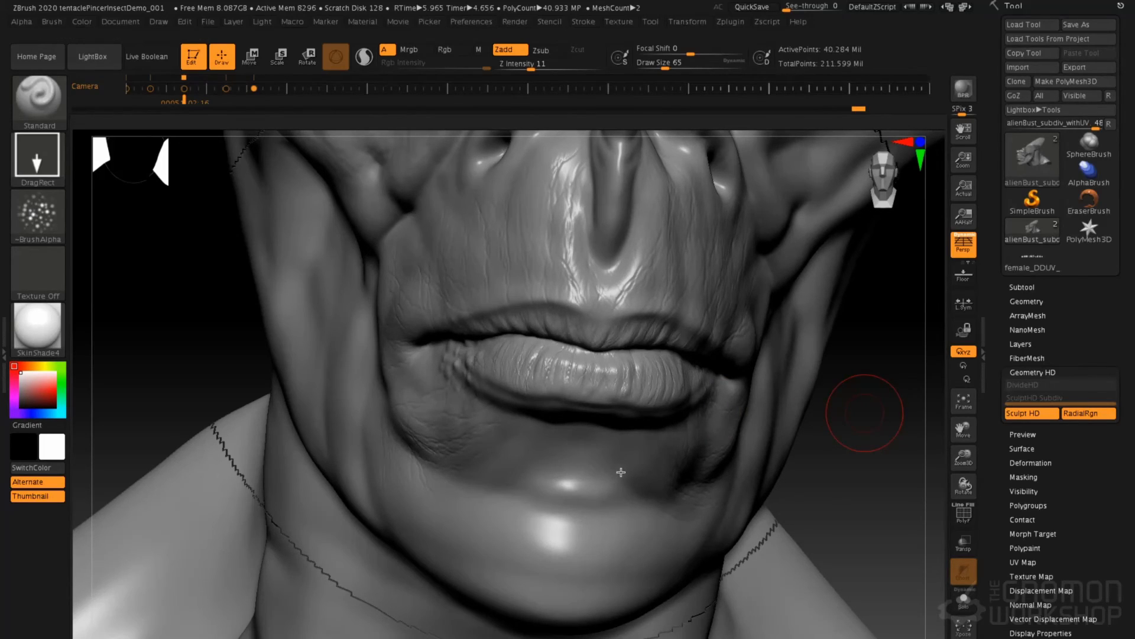
# - Leave HD sculpting and render an HD preview of the whole mouth area from the front
pyautogui.press('a')
pyautogui.moveTo(561, 507); pyautogui.dragTo(598, 488, button='right')
pyautogui.moveTo(530, 377); pyautogui.dragTo(451, 464, button='right')
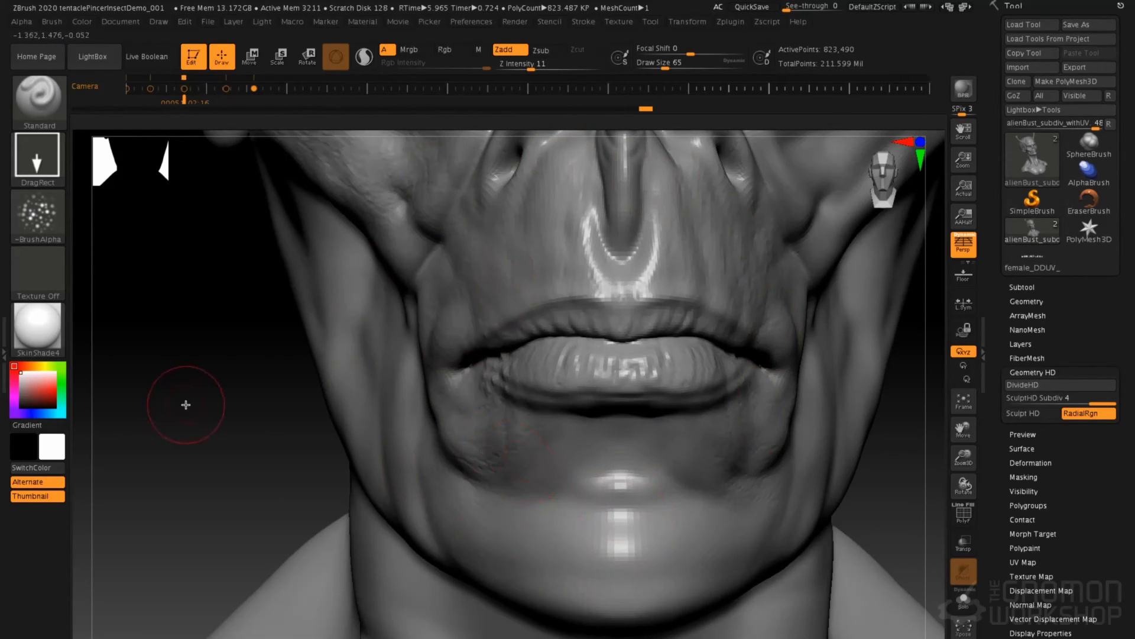
pyautogui.press('a')
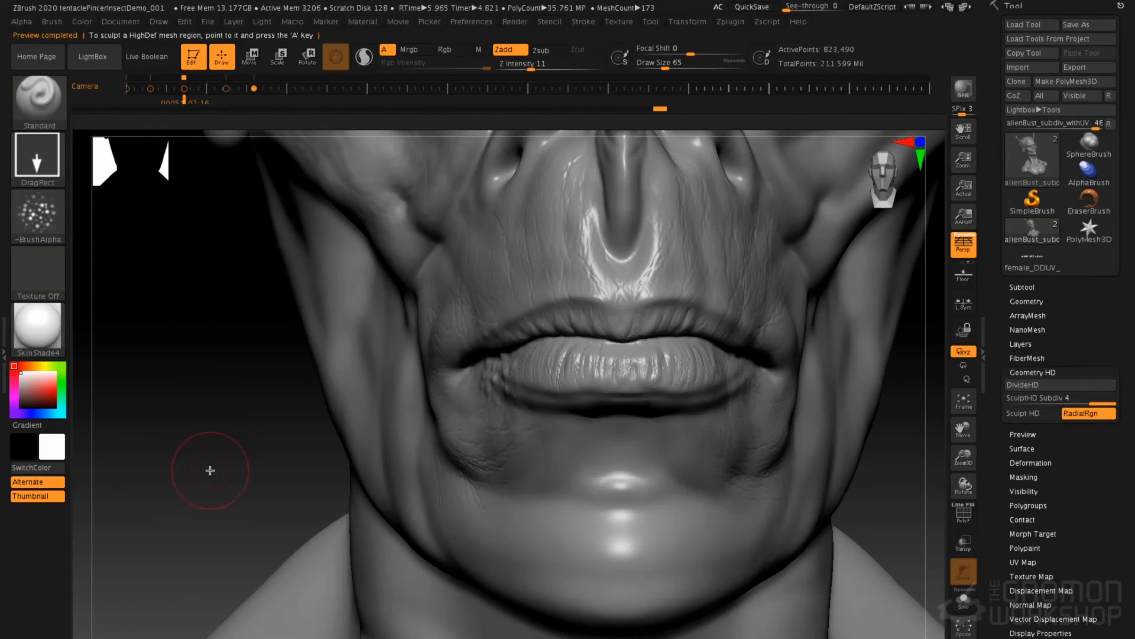
# - Activate HD sculpting for the mouth region from a three-quarter view and show the Geometry settings
pyautogui.keyDown('alt'); pyautogui.moveTo(206, 436); pyautogui.dragTo(204, 532); pyautogui.keyUp('alt')
pyautogui.moveTo(193, 472); pyautogui.dragTo(218, 471)
pyautogui.keyDown('alt'); pyautogui.moveTo(217, 472); pyautogui.dragTo(228, 606); pyautogui.keyUp('alt')
pyautogui.keyDown('alt'); pyautogui.moveTo(832, 500); pyautogui.dragTo(819, 444); pyautogui.keyUp('alt')
pyautogui.press('a')
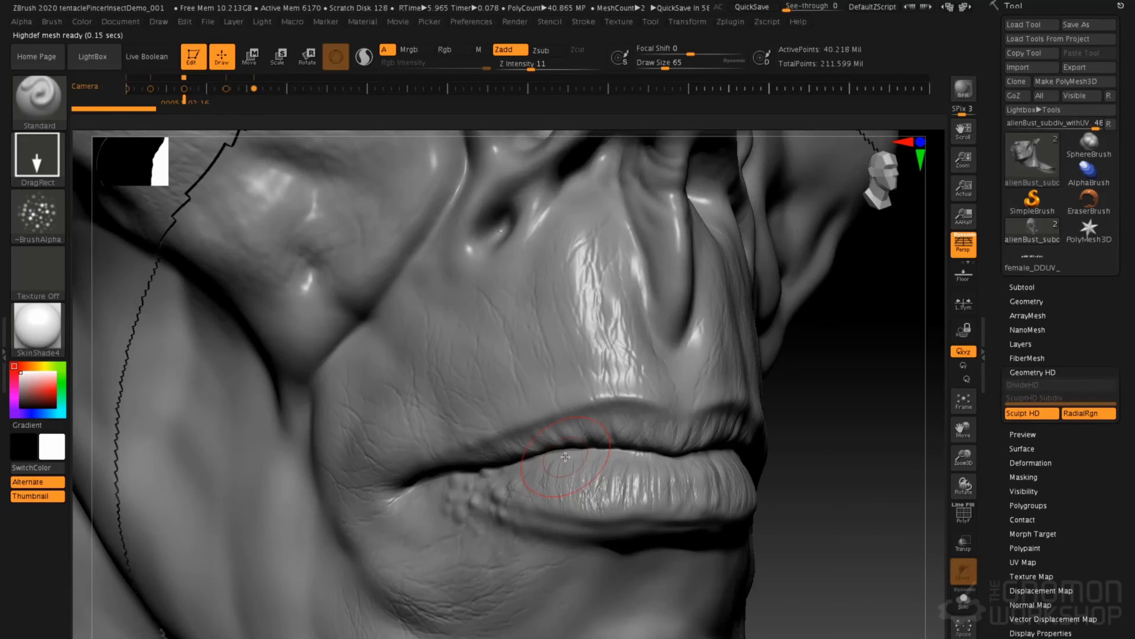
pyautogui.click(1027, 301)
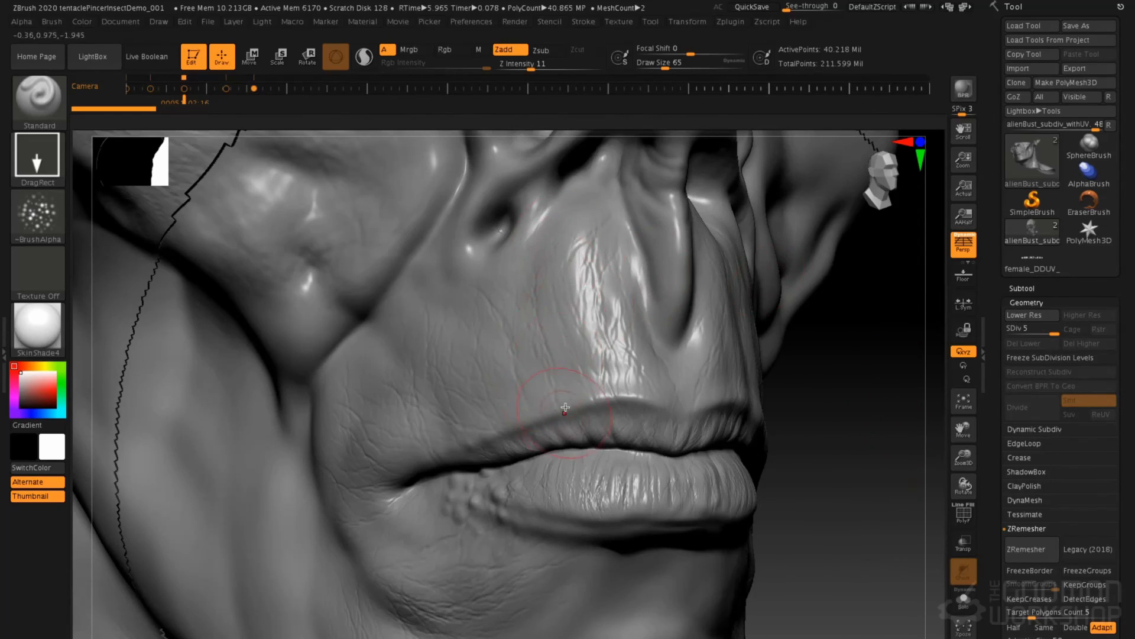
# - Collapse the UV Master plugin and look over the Multi Map Exporter options
pyautogui.keyDown('alt'); pyautogui.moveTo(795, 358); pyautogui.dragTo(780, 378); pyautogui.keyUp('alt')
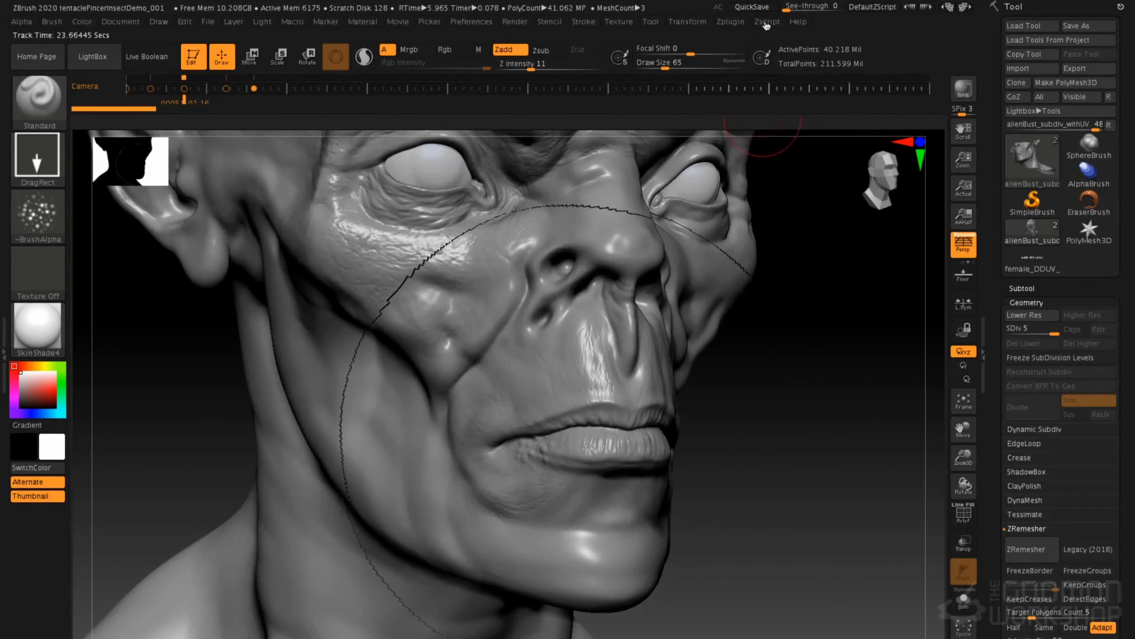
pyautogui.click(731, 22)
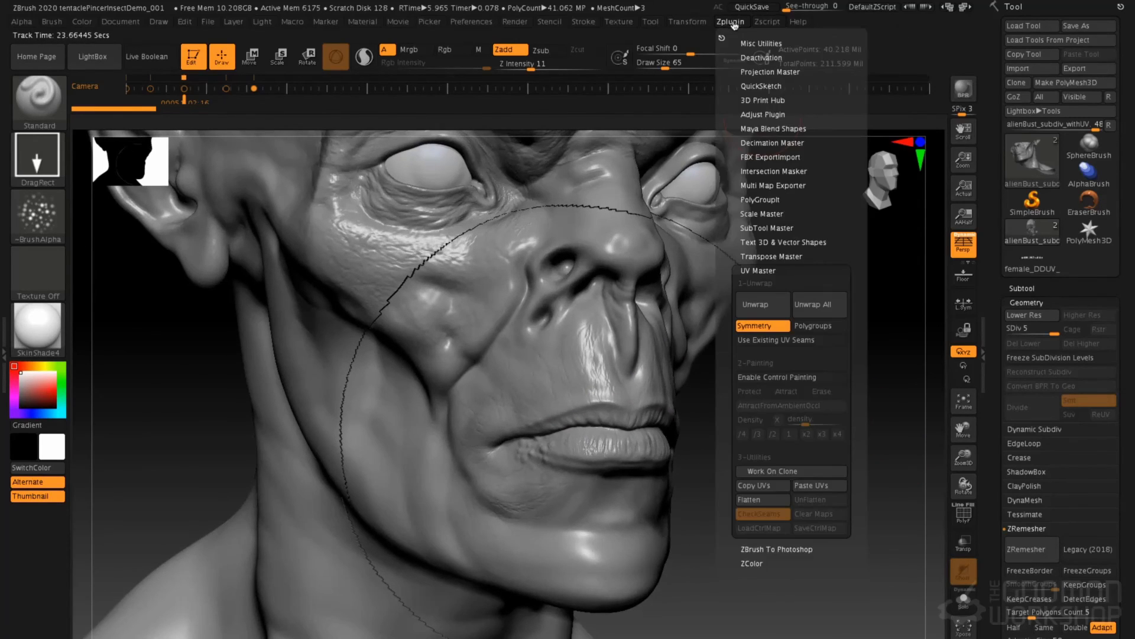
pyautogui.click(760, 271)
pyautogui.click(785, 184)
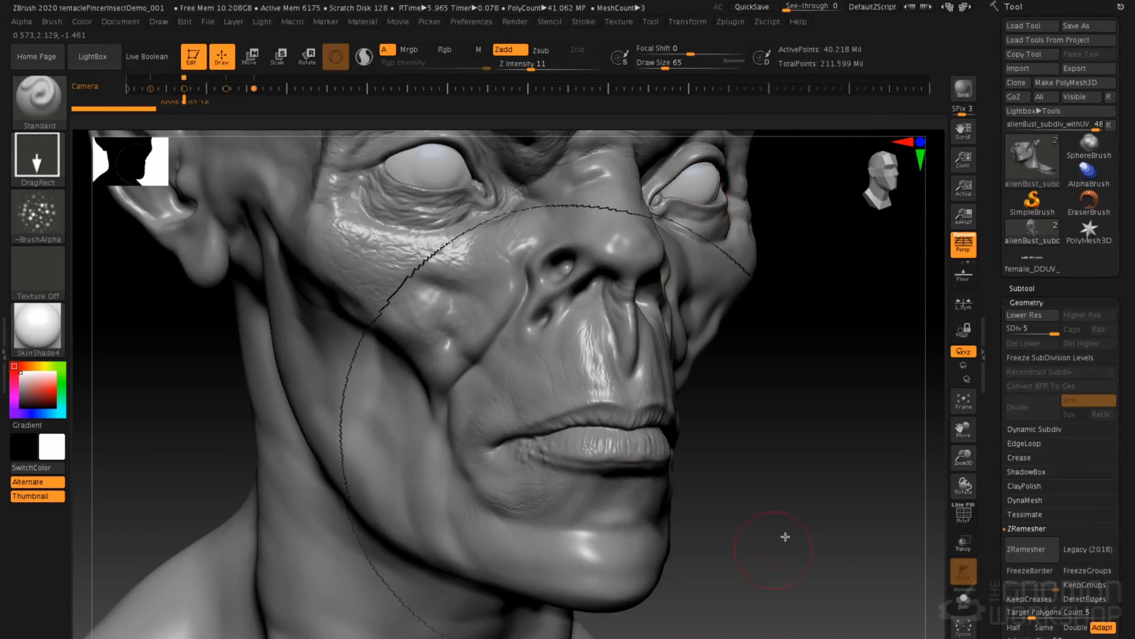
# - Snap the bust to a front view and step down to the next lower subdivision level
pyautogui.moveTo(808, 488)
pyautogui.keyDown('shift'); pyautogui.mouseDown()
pyautogui.moveTo(788, 481)
pyautogui.moveTo(790, 496)
pyautogui.mouseUp(); pyautogui.keyUp('shift')
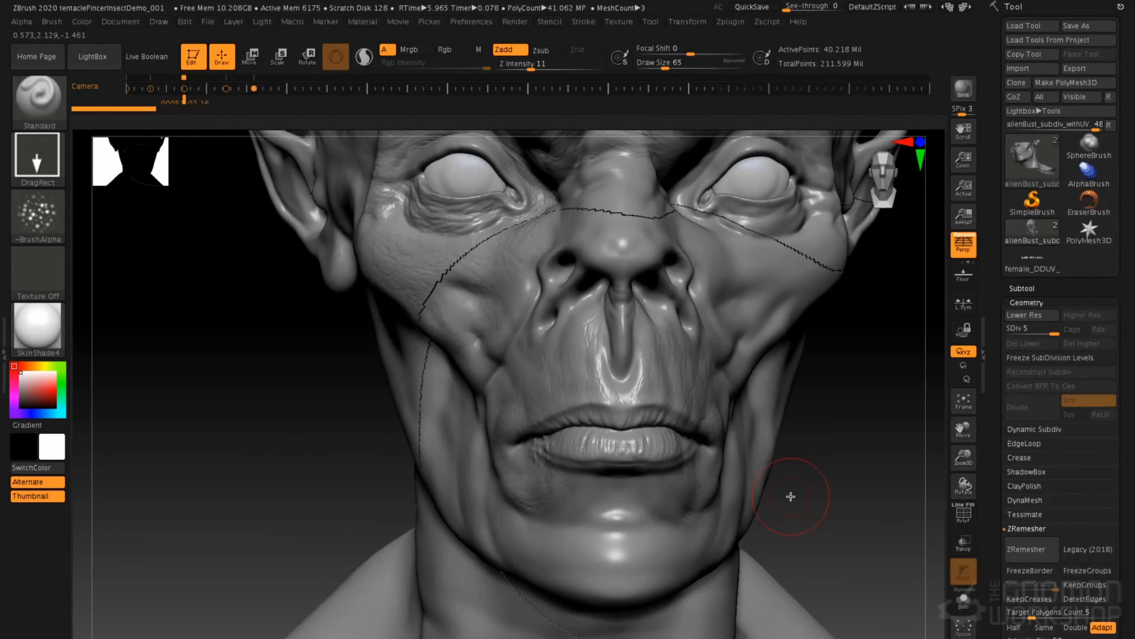
pyautogui.hotkey('shift', 'd')
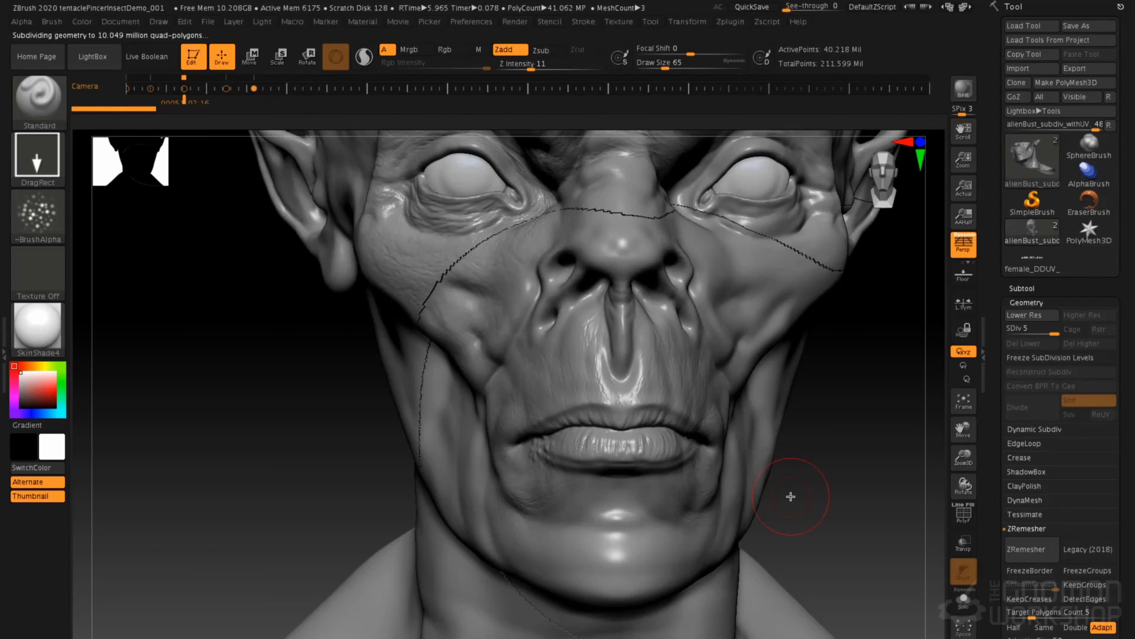